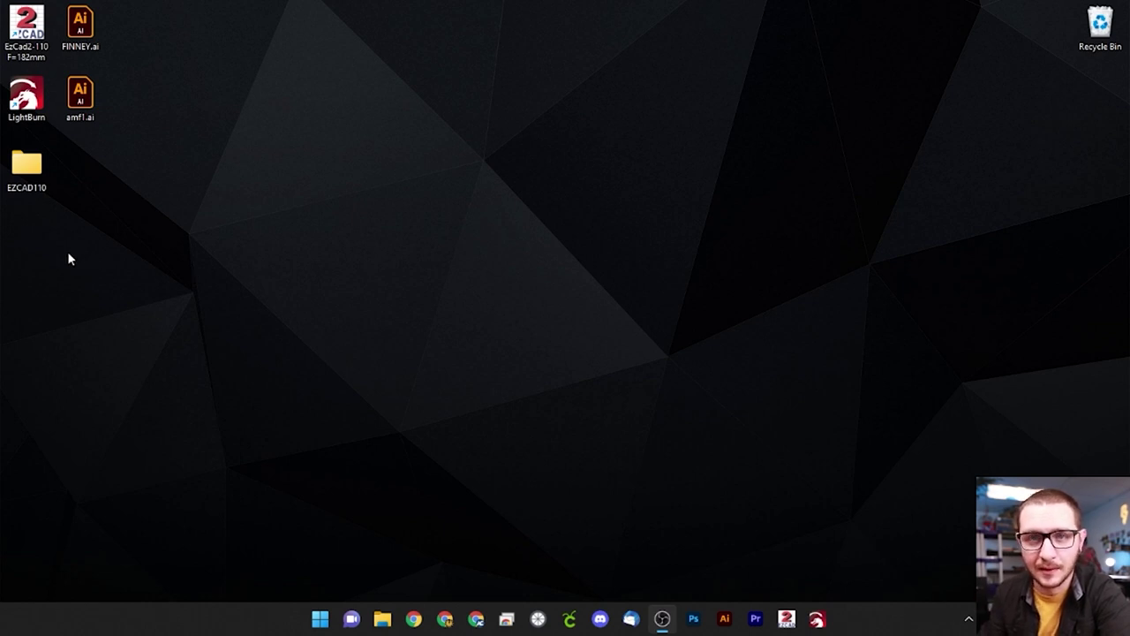
Step: Duplicate the EZCAD110 folder on the desktop
right_click(29, 171)
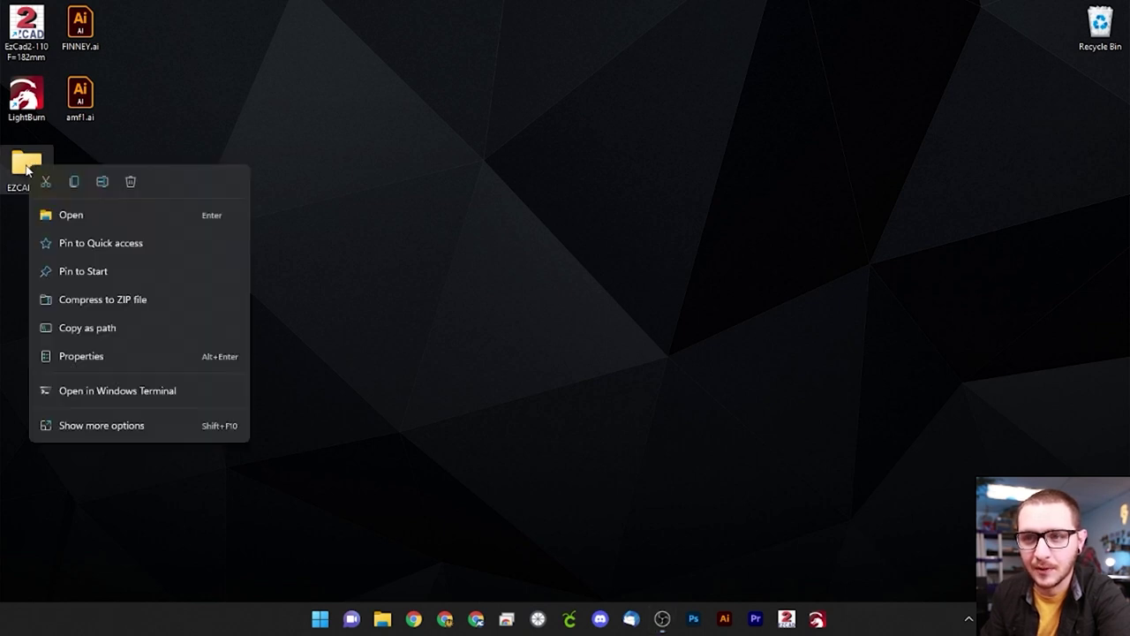
click(76, 181)
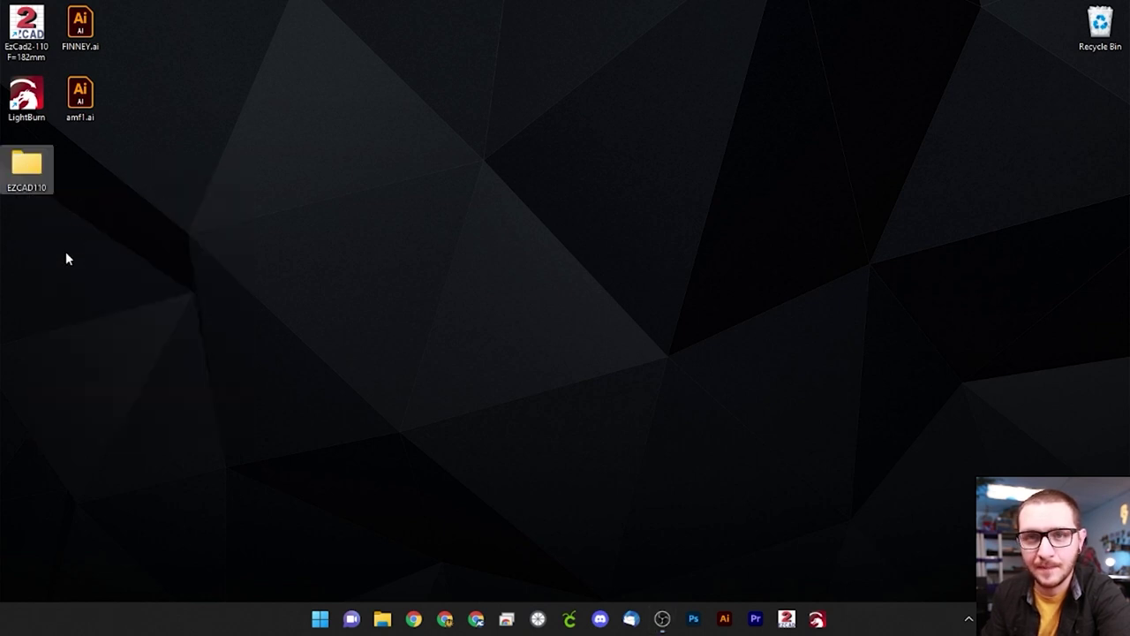
right_click(66, 254)
click(82, 270)
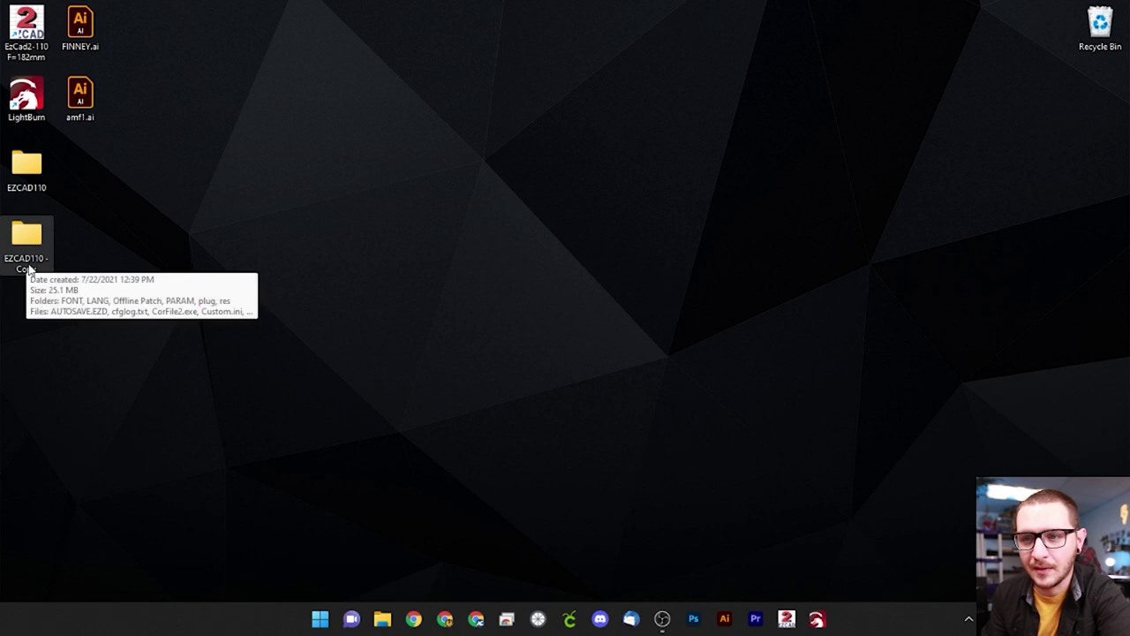
Step: Rename the copied folder on the desktop as EZCAD220
key(F2)
drag(30, 258, 62, 279)
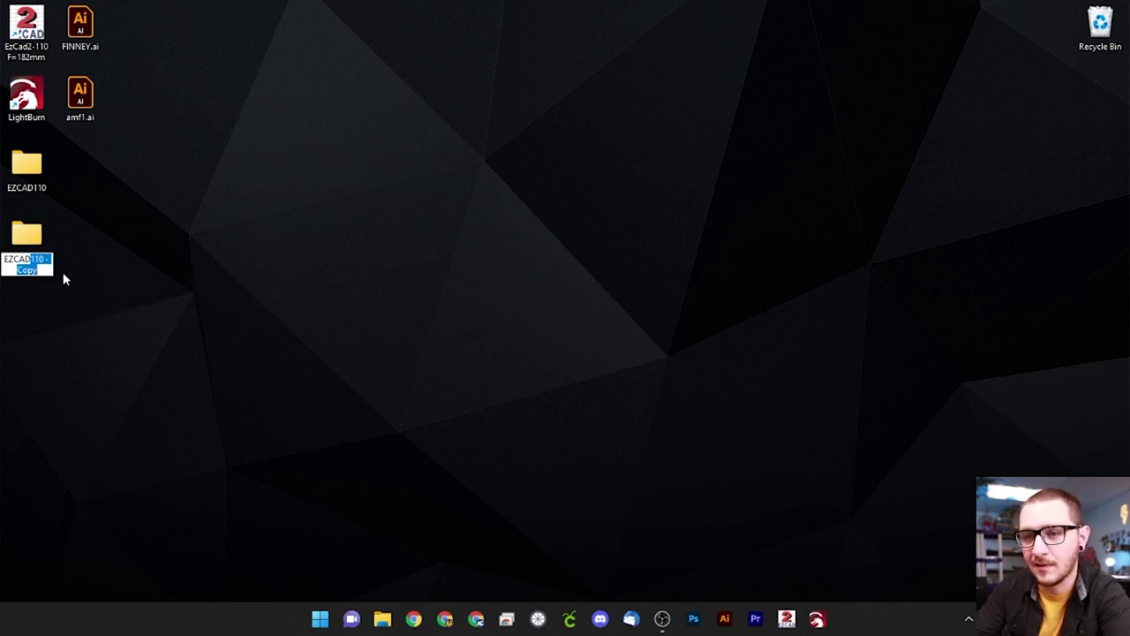
text(220)
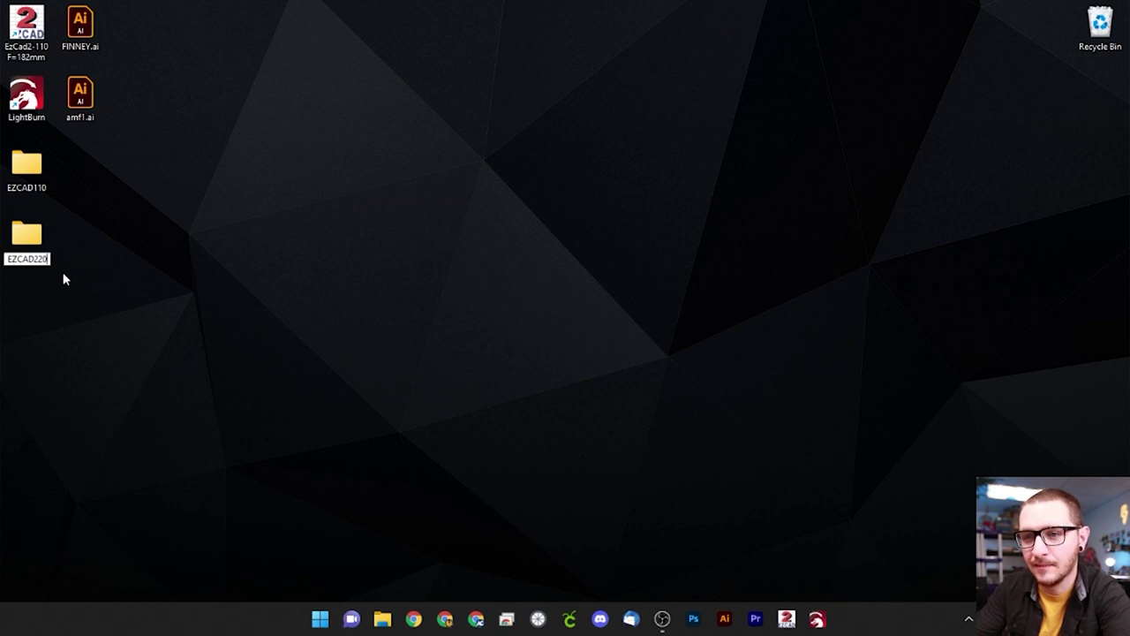
key(Return)
click(176, 356)
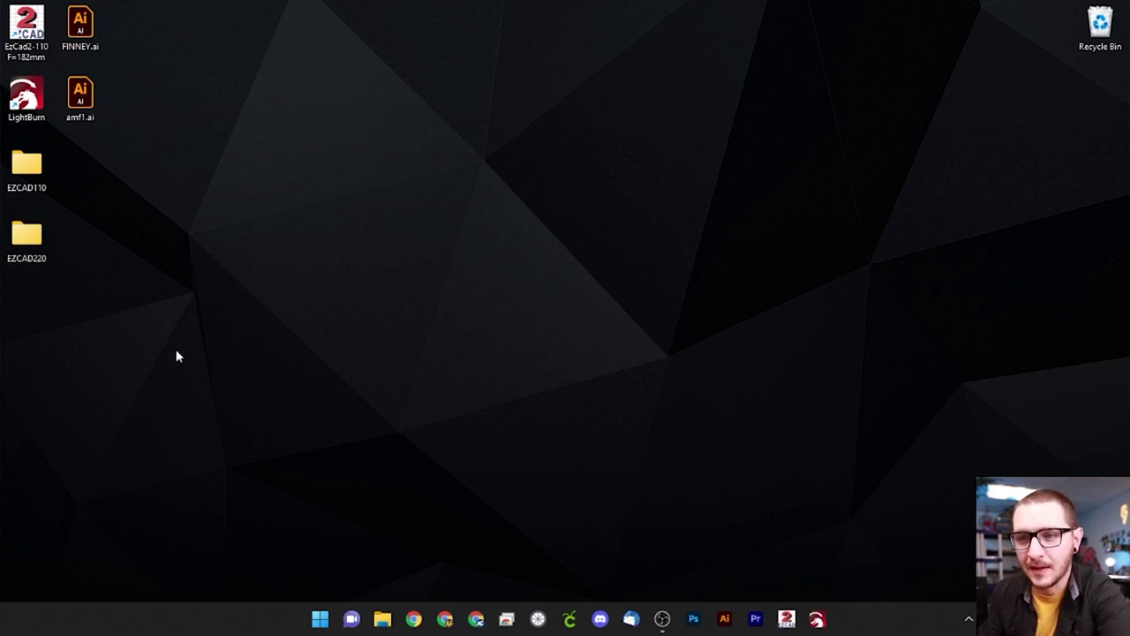
Step: Rename the EzCad2 application file inside the EZCAD220 folder as EzCad2-220 F=330mm.exe
double_click(22, 242)
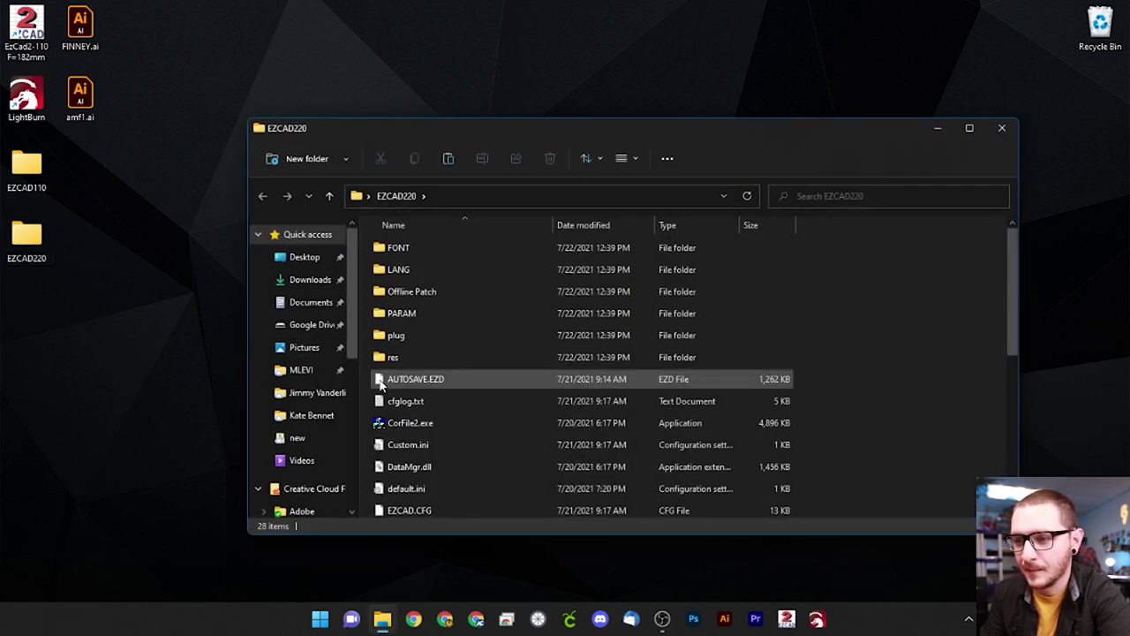
scroll(446, 404, down, 3)
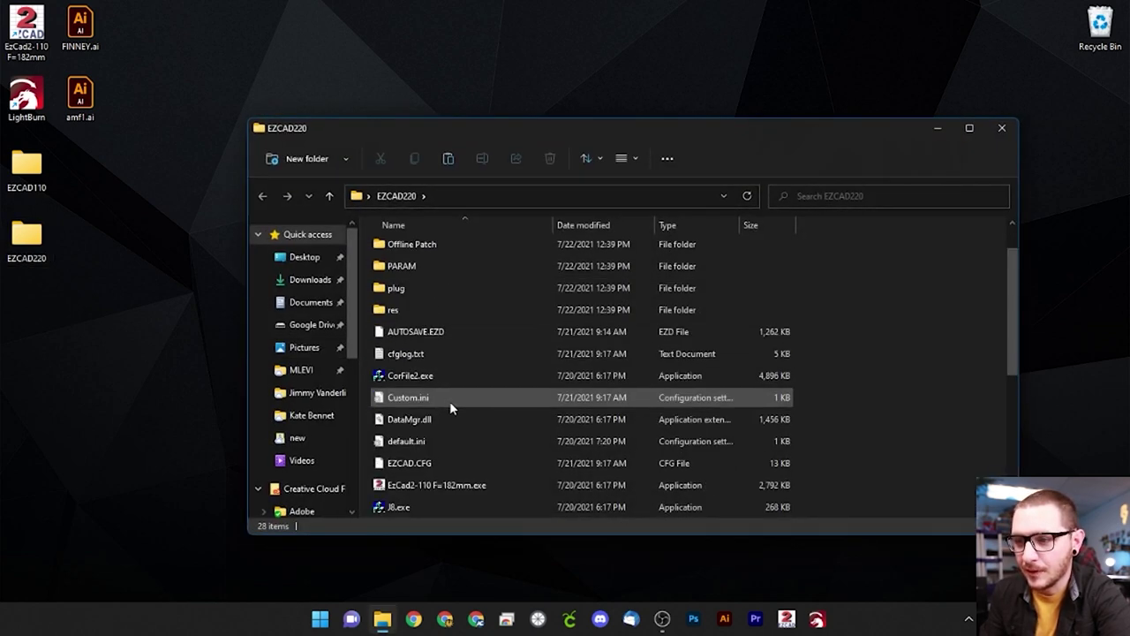
click(413, 354)
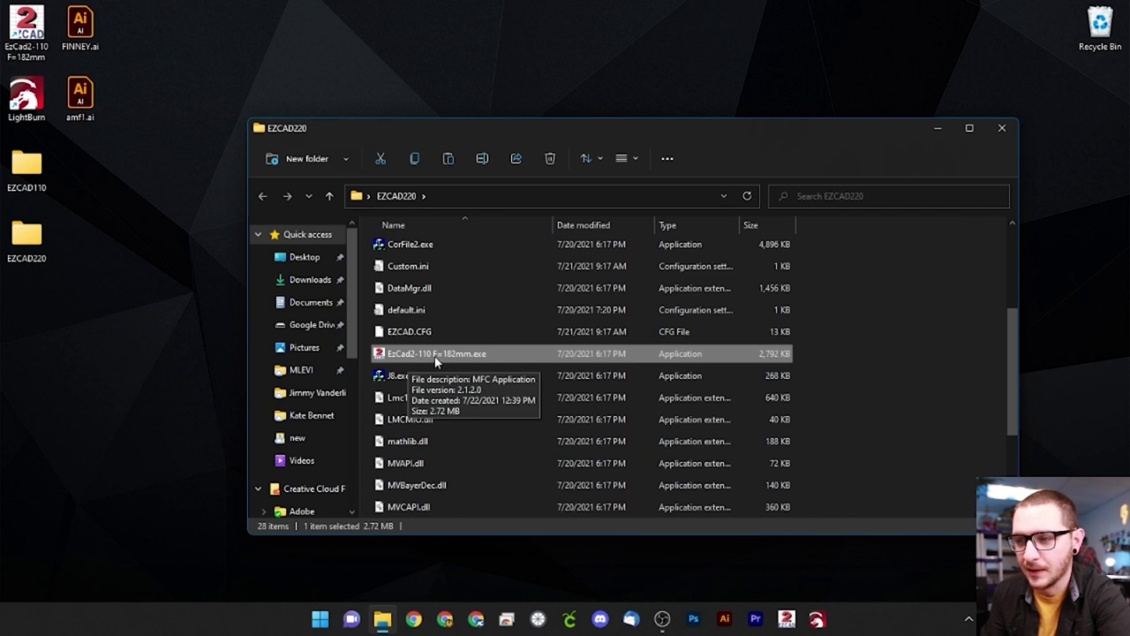
click(427, 355)
click(422, 353)
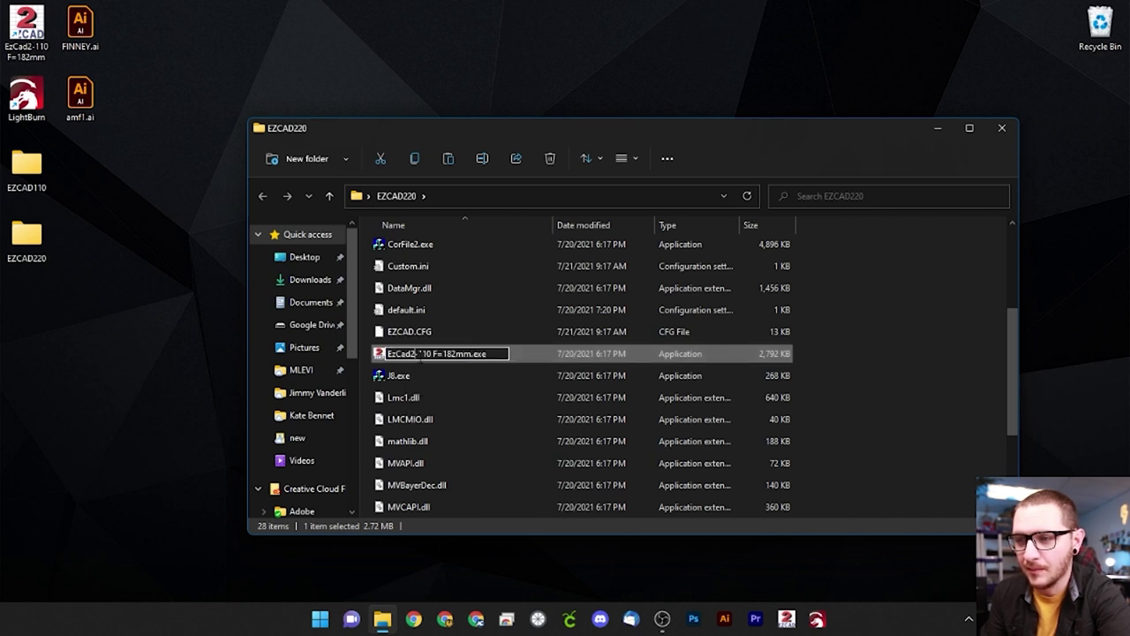
double_click(424, 353)
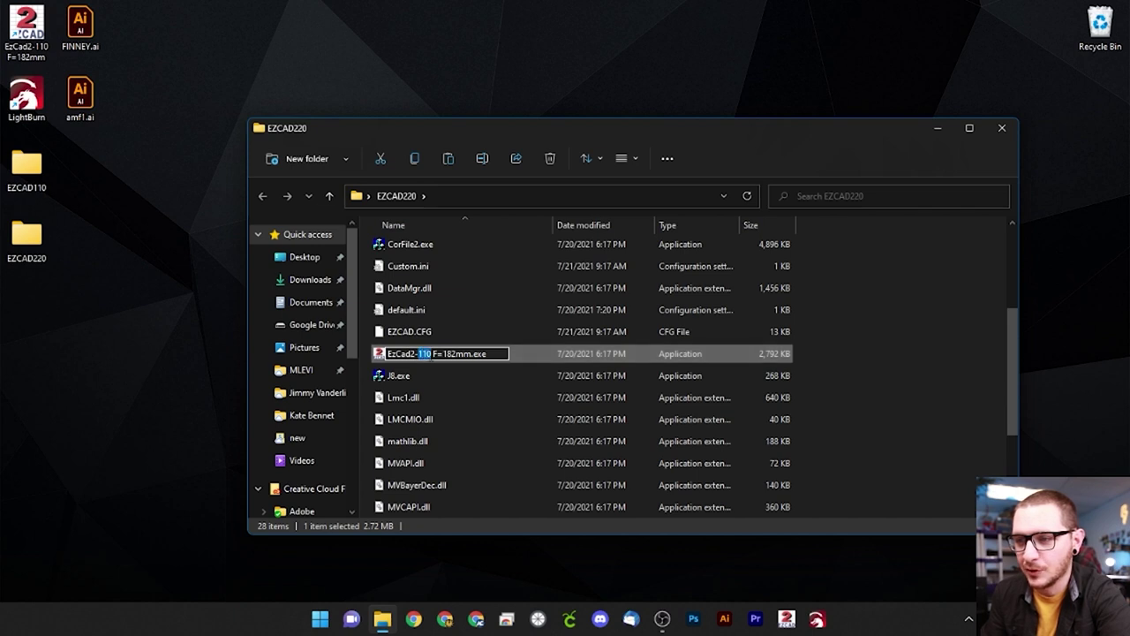
text(220)
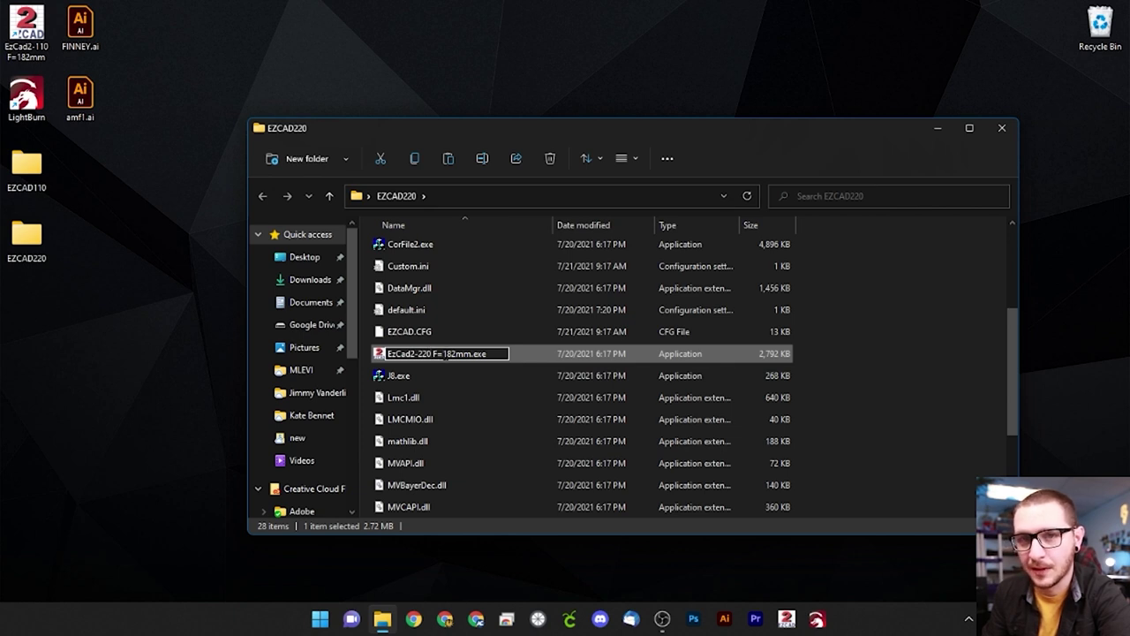
drag(443, 353, 456, 353)
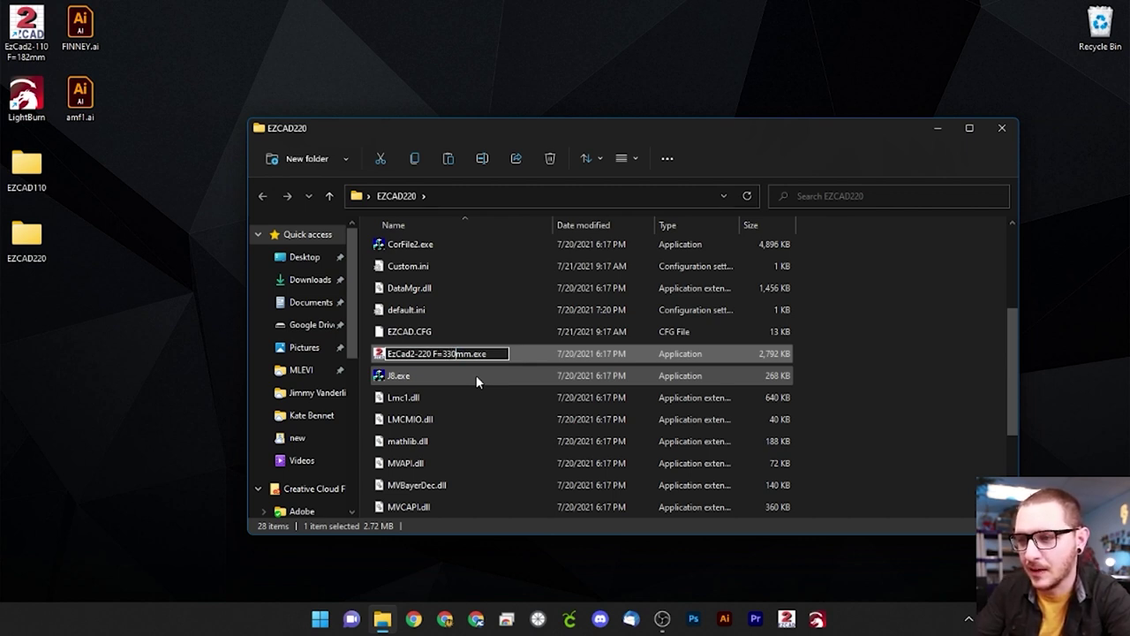
key(Return)
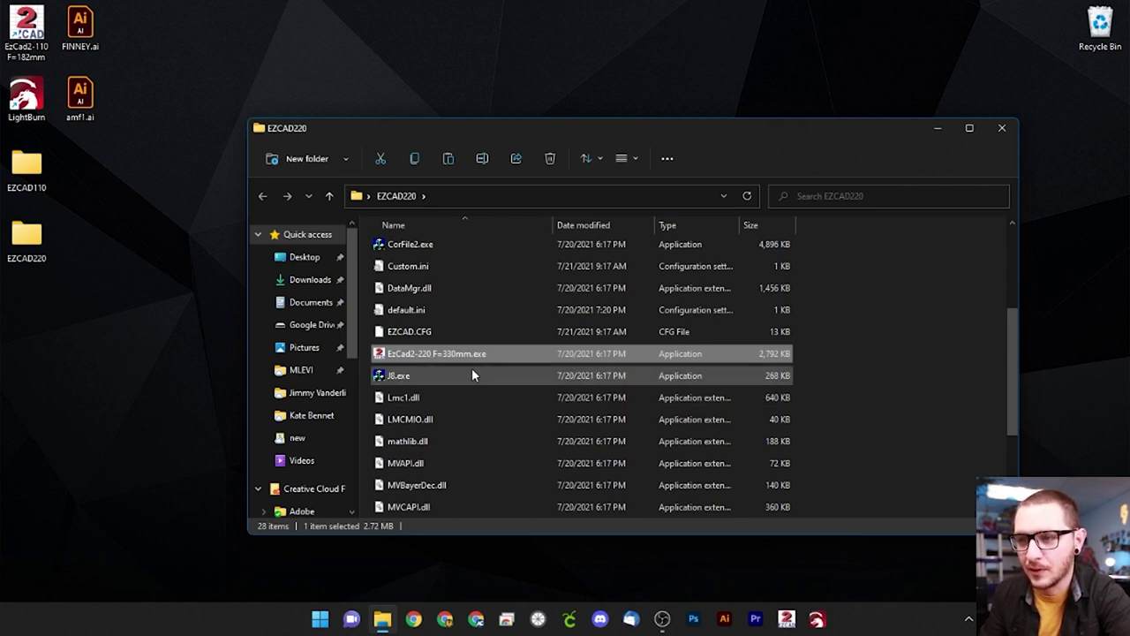
Step: Download the 30w110mmFiber20210719.zip parameter library attached to the Patreon post in Chrome
scroll(462, 373, up, 3)
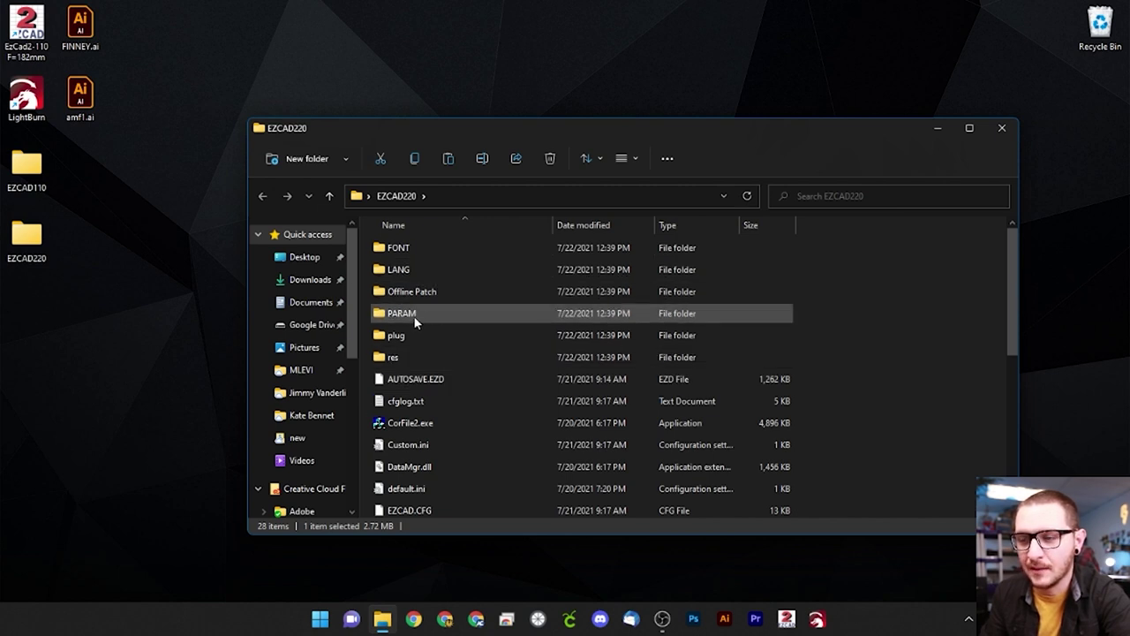
mouse_move(421, 314)
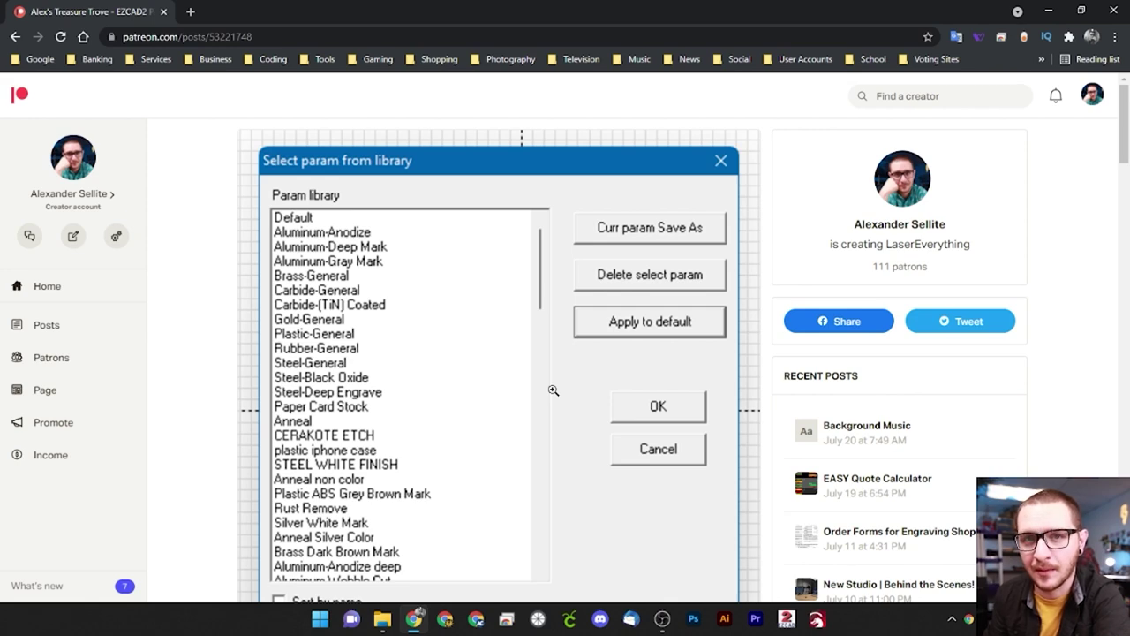
scroll(504, 394, down, 6)
scroll(464, 412, down, 5)
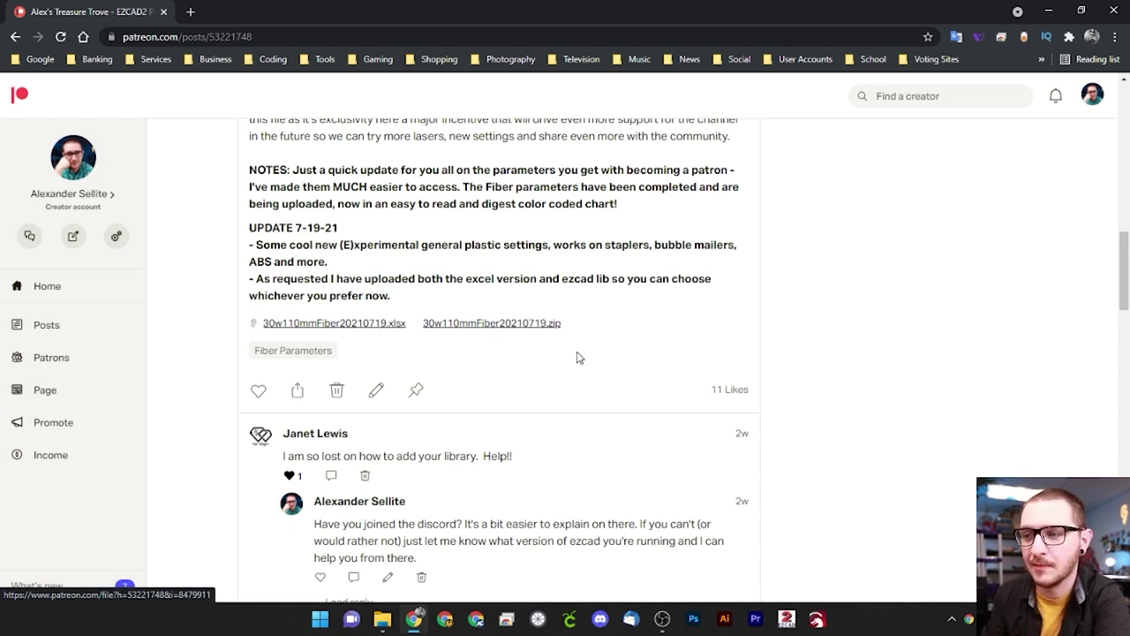
click(532, 326)
Step: Switch to the Downloads folder in File Explorer and minimize the browser
right_click(378, 480)
click(380, 611)
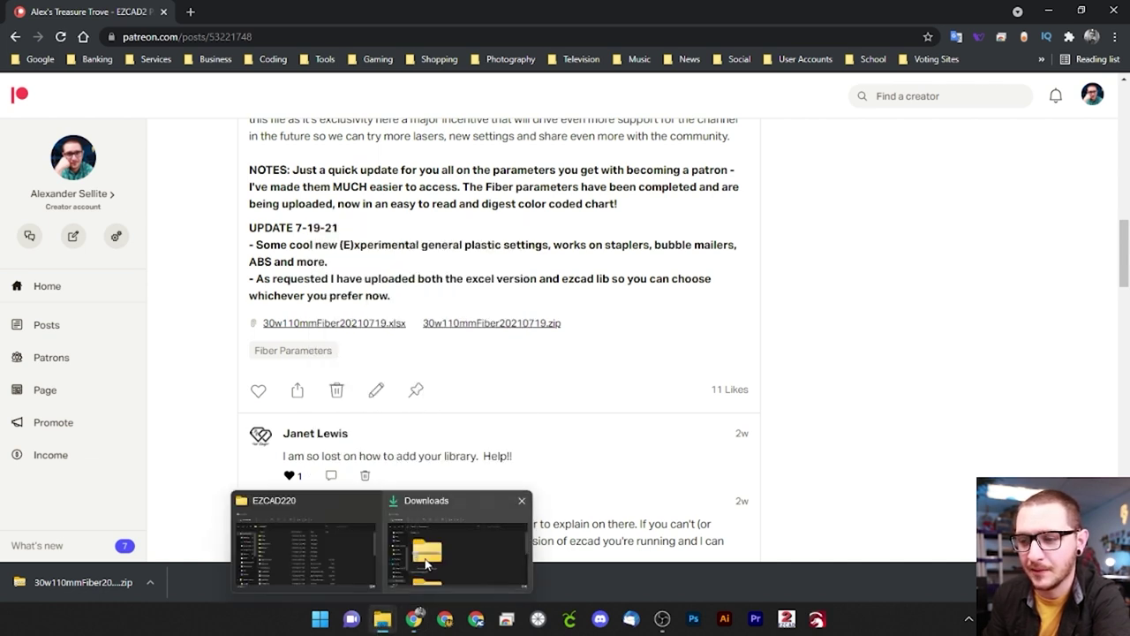
click(399, 574)
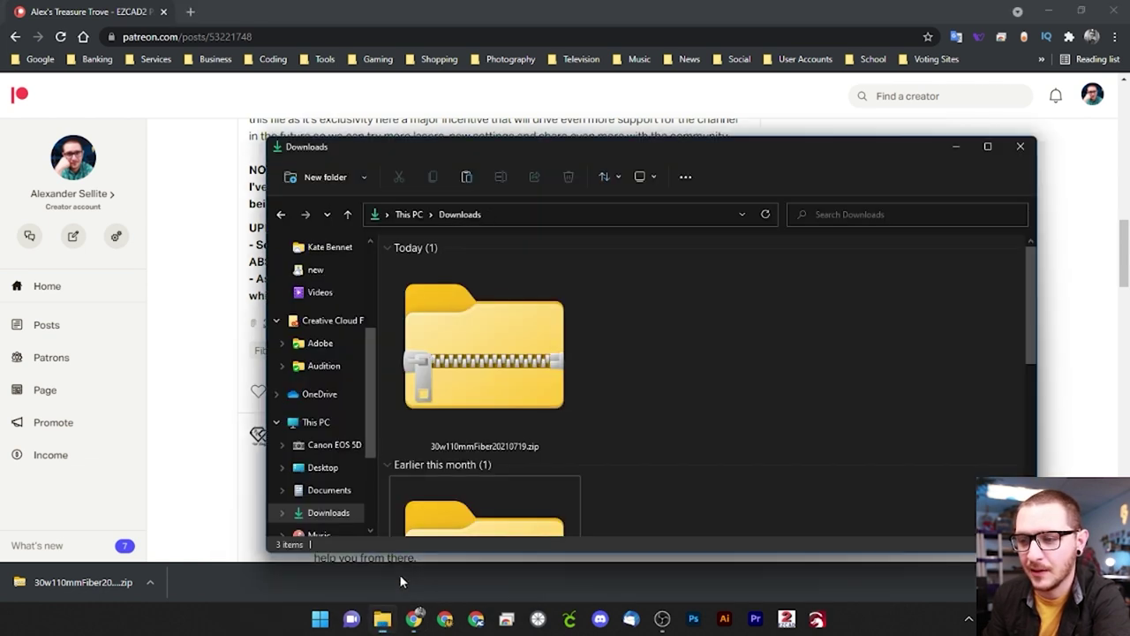
click(1085, 11)
click(1048, 10)
Step: Extract all contents of 30w110mmFiber20210719.zip into a folder in Downloads
click(511, 340)
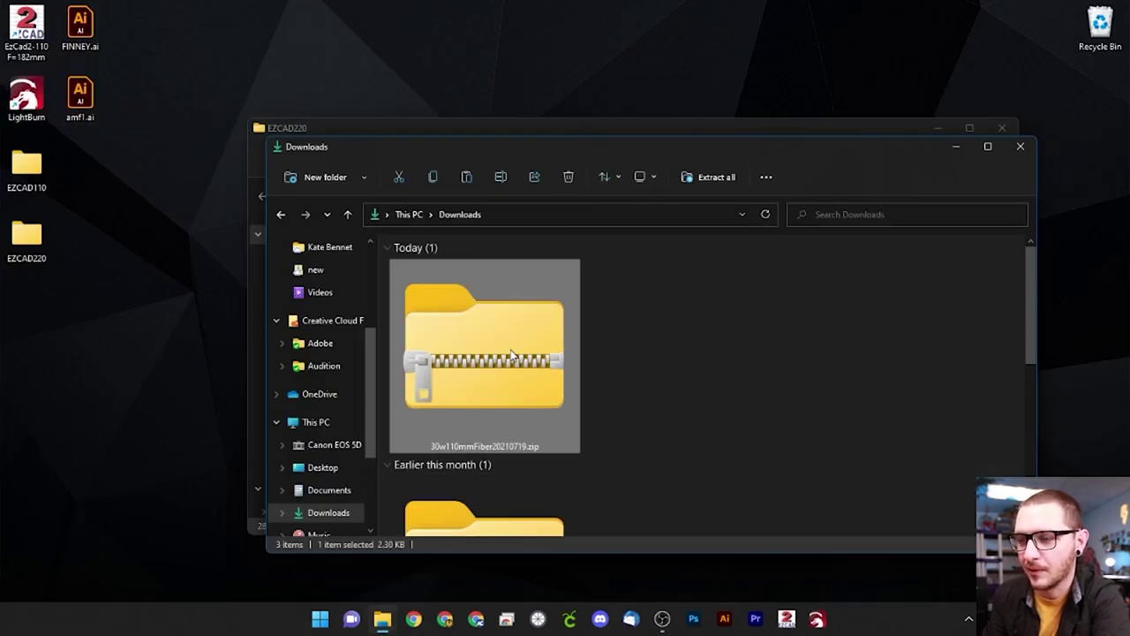
right_click(511, 354)
click(587, 189)
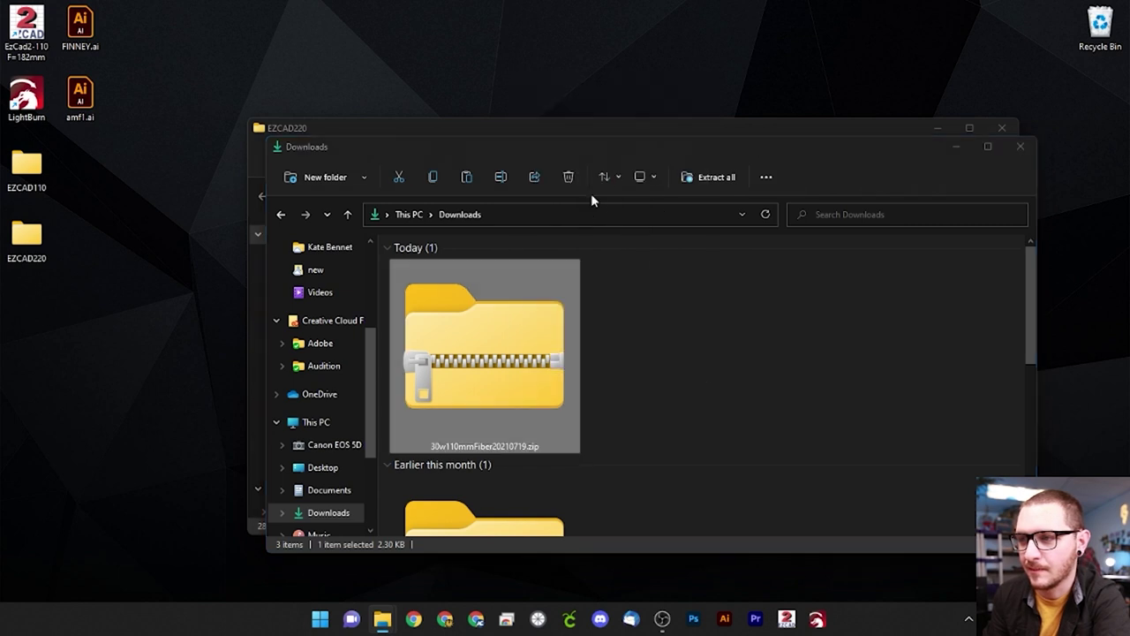
click(691, 442)
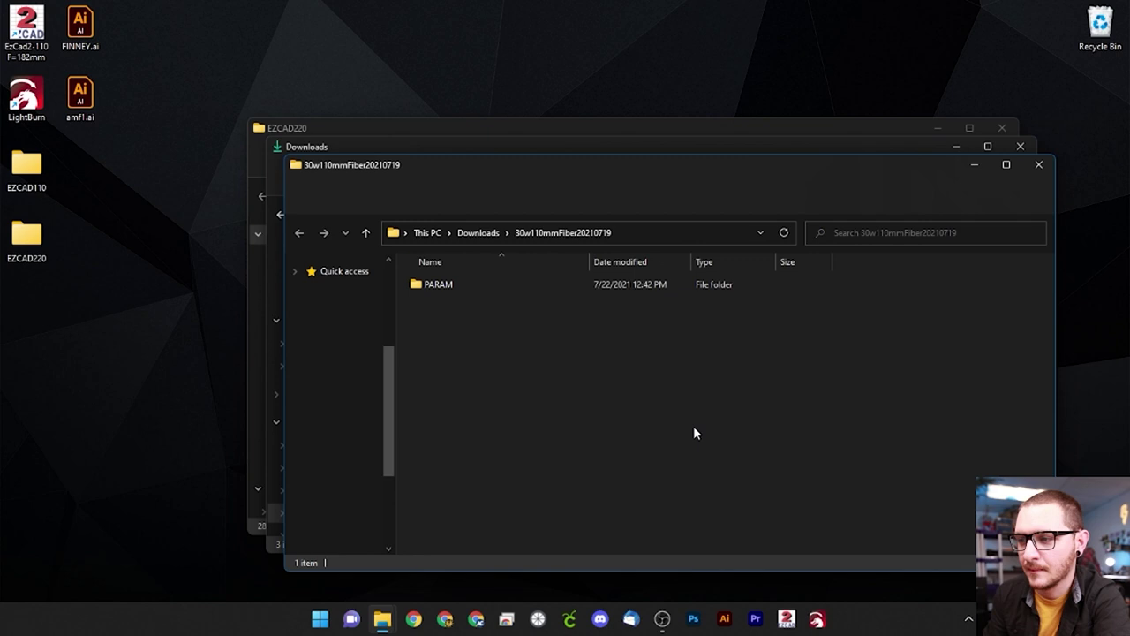
Step: Close the Downloads window and arrange the extracted folder and EZCAD220 windows so both are accessible
click(1023, 146)
drag(565, 166, 766, 166)
click(544, 131)
drag(544, 132, 387, 145)
Step: Open the PARAM folders inside EZCAD220 and the extracted 30w110mmFiber20210719 folder
click(276, 328)
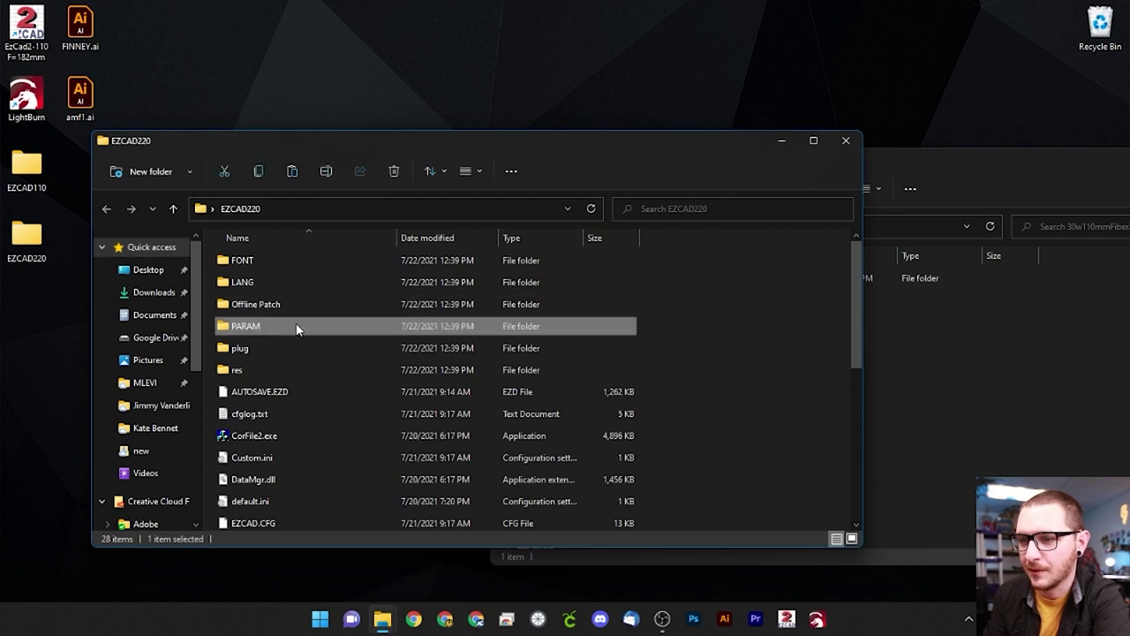
double_click(279, 330)
click(973, 413)
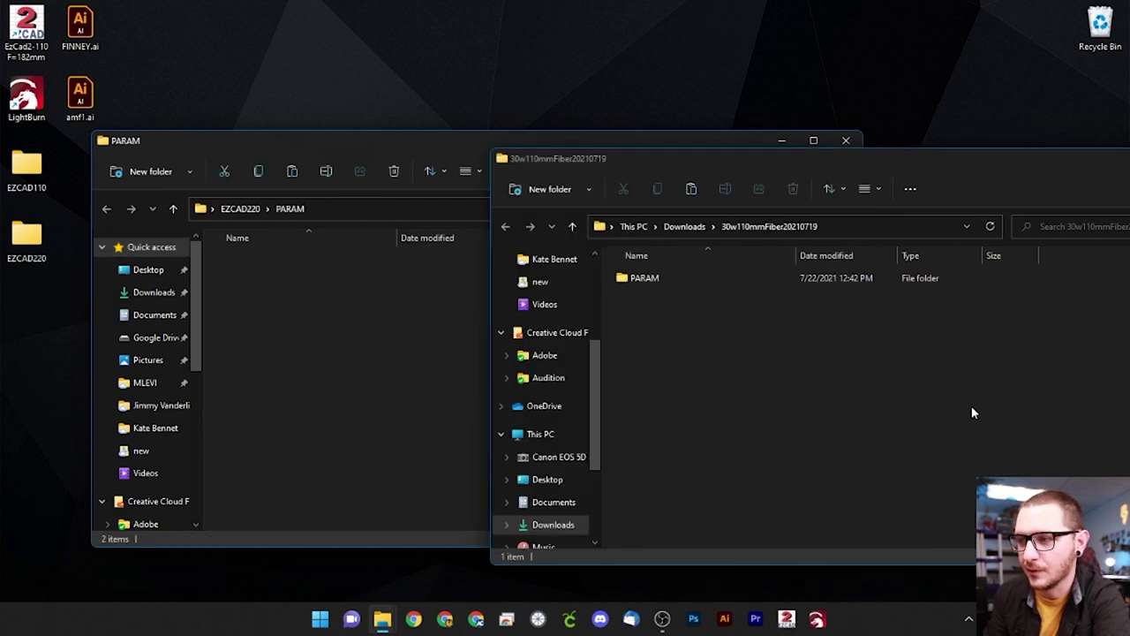
double_click(643, 277)
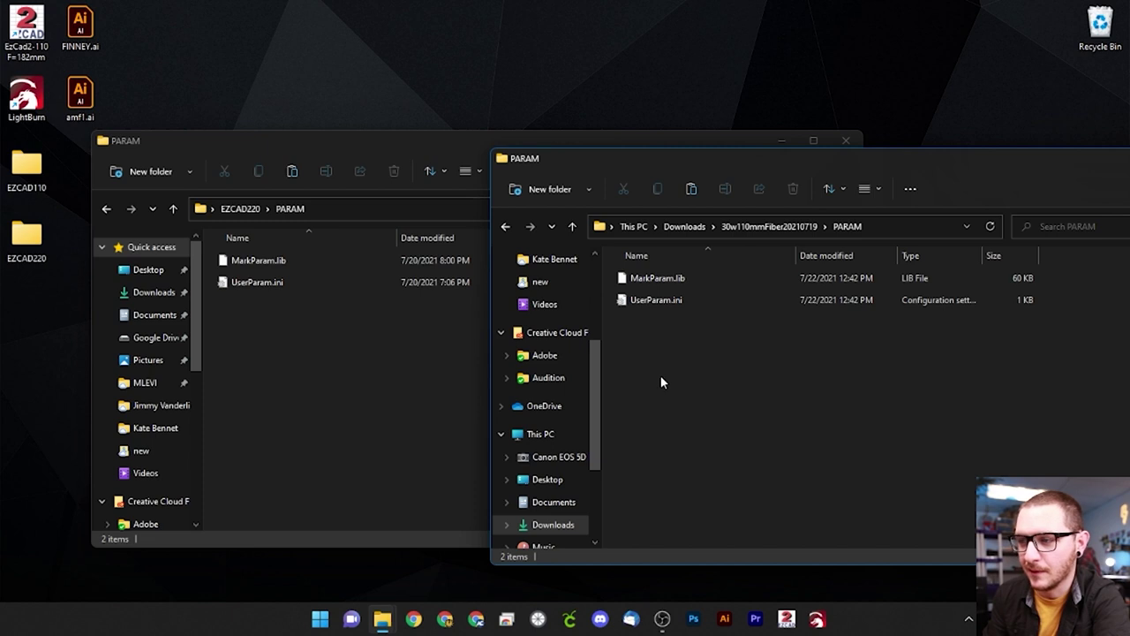
Step: Move MarkParam.lib and UserParam.ini from the extracted PARAM folder into EZCAD220's PARAM folder, replacing the existing files
drag(650, 357, 661, 281)
right_click(661, 281)
click(684, 309)
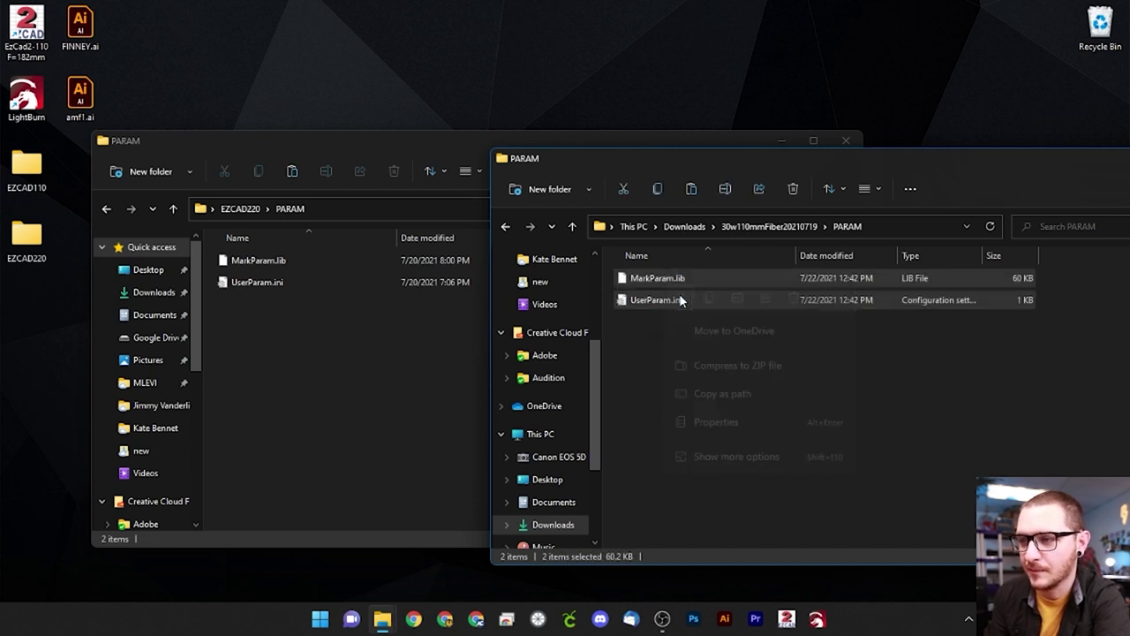
click(362, 338)
right_click(361, 340)
click(379, 356)
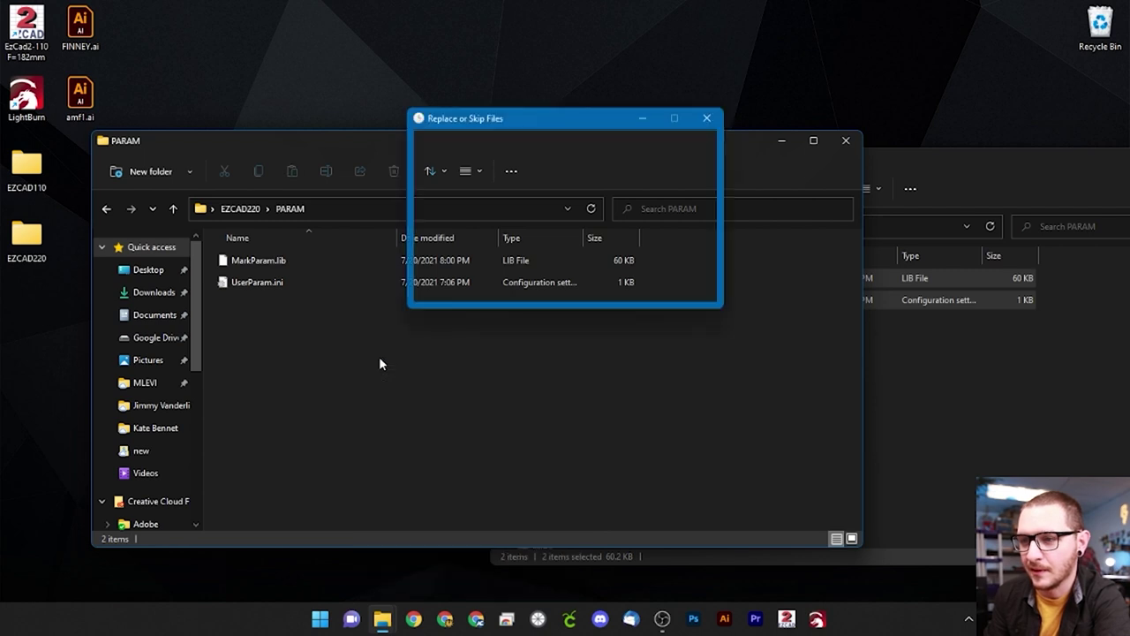
click(519, 201)
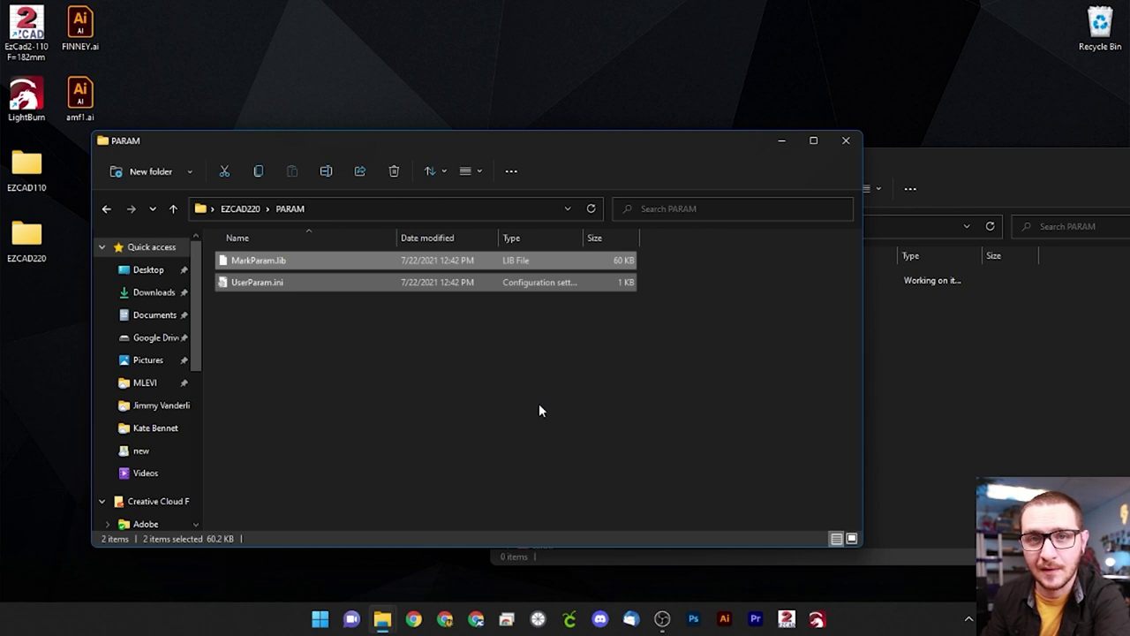
Step: Close the extracted PARAM folder window and clear the file selection in EZCAD220's PARAM folder
click(947, 261)
drag(941, 155, 571, 179)
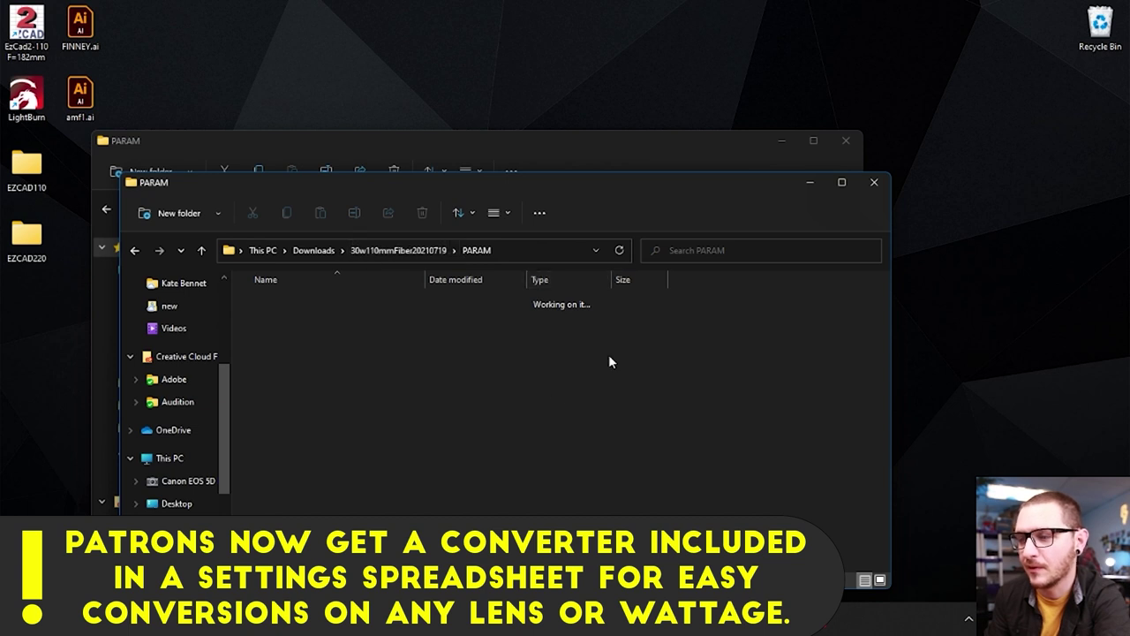
click(874, 183)
key(ctrl+a)
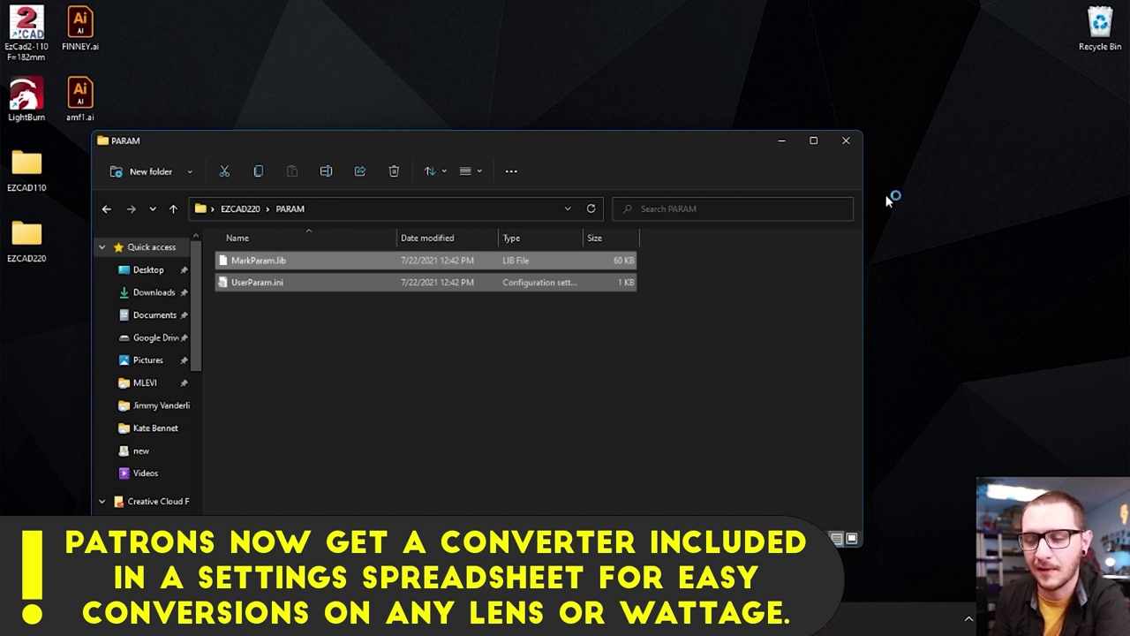
click(469, 415)
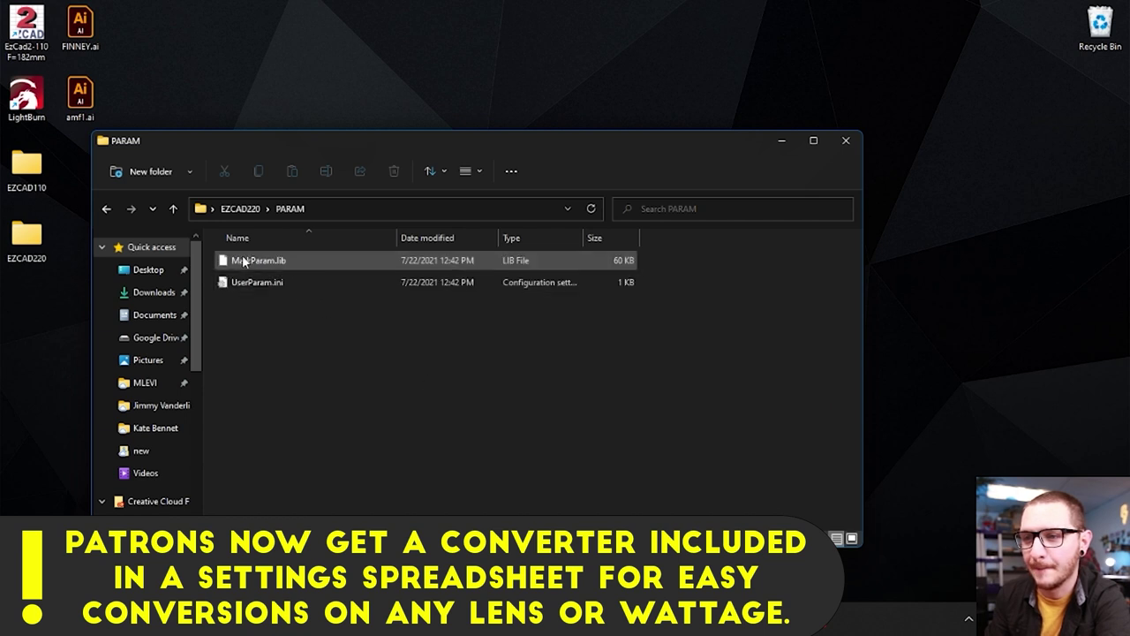
Step: Return to the EZCAD220 folder and launch EzCad2-220 F=330mm.exe
click(240, 208)
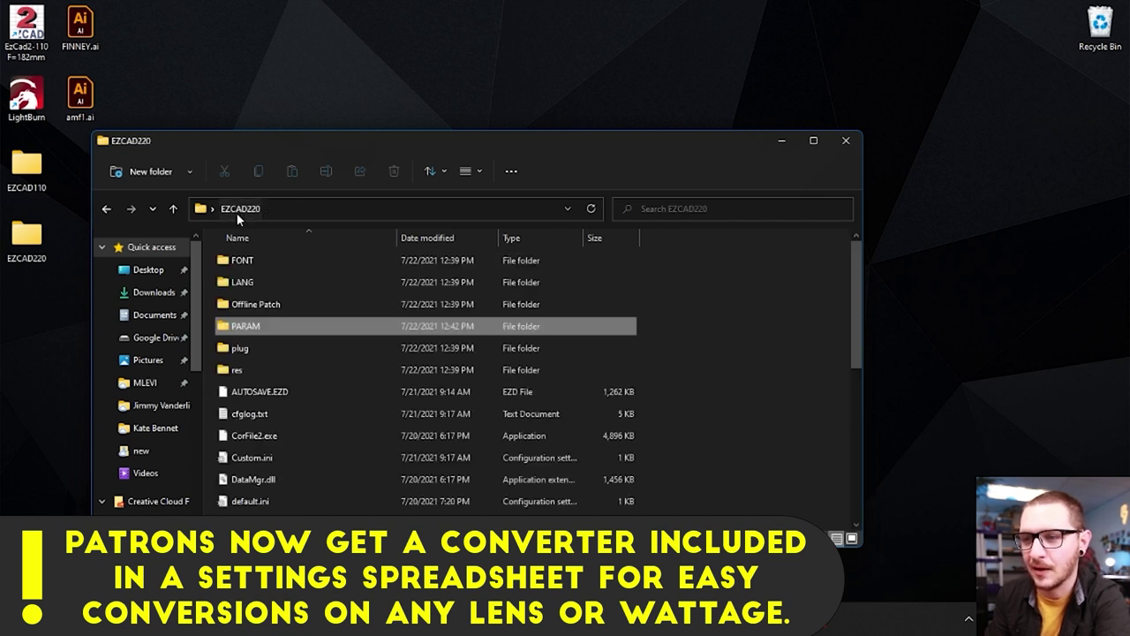
scroll(306, 396, down, 3)
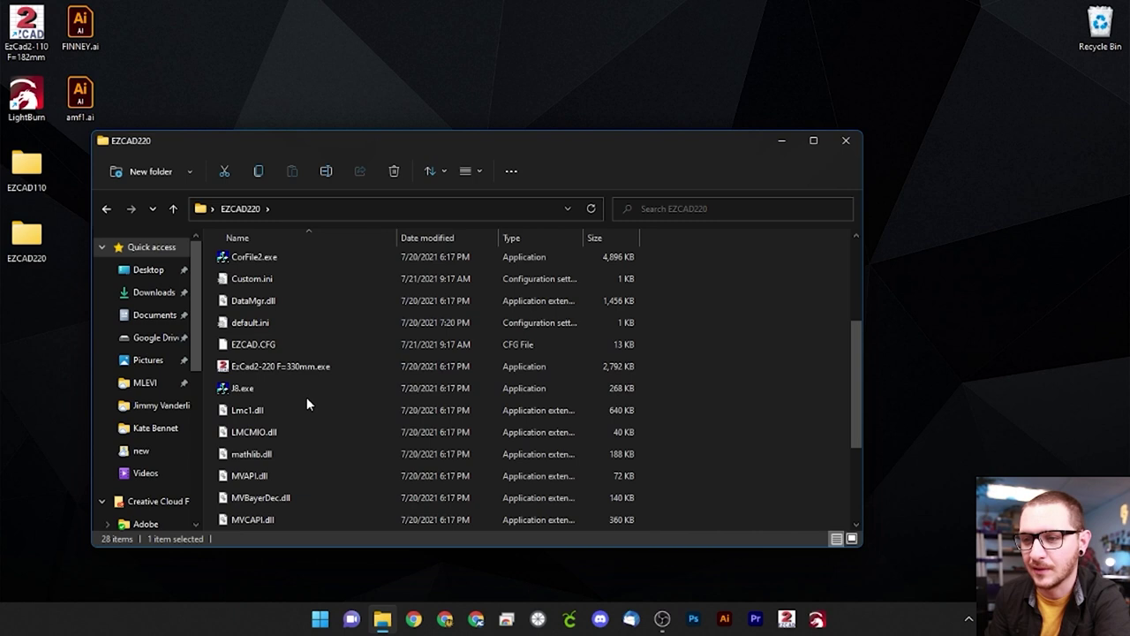
double_click(247, 369)
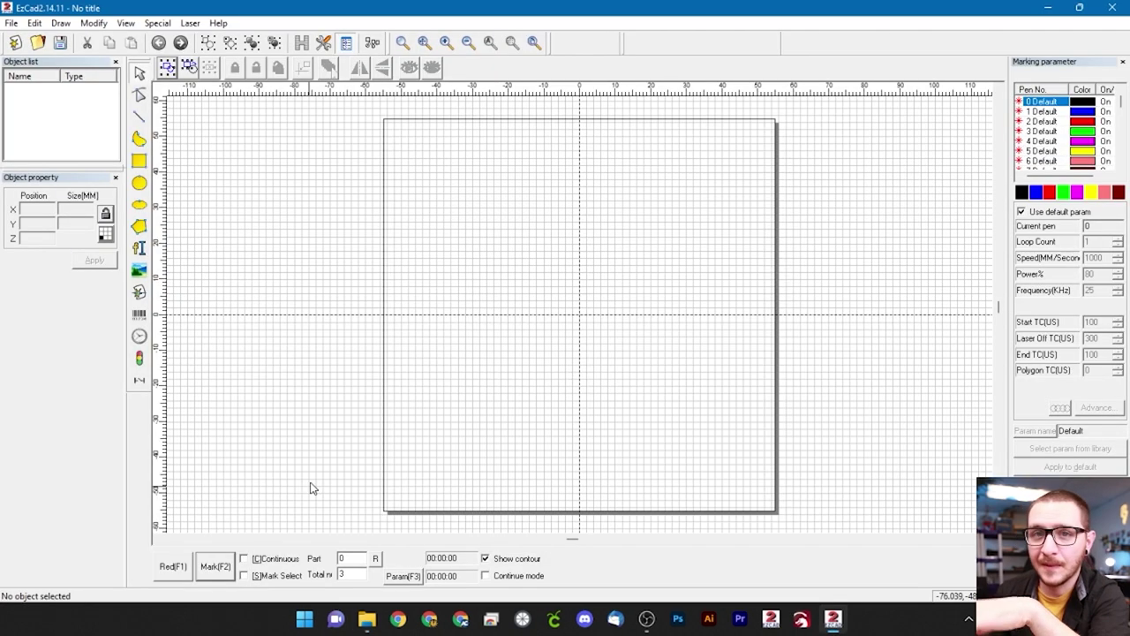
Step: Go back to the EZCAD220 folder and create a shortcut to EzCad2-220 F=330mm.exe
click(366, 618)
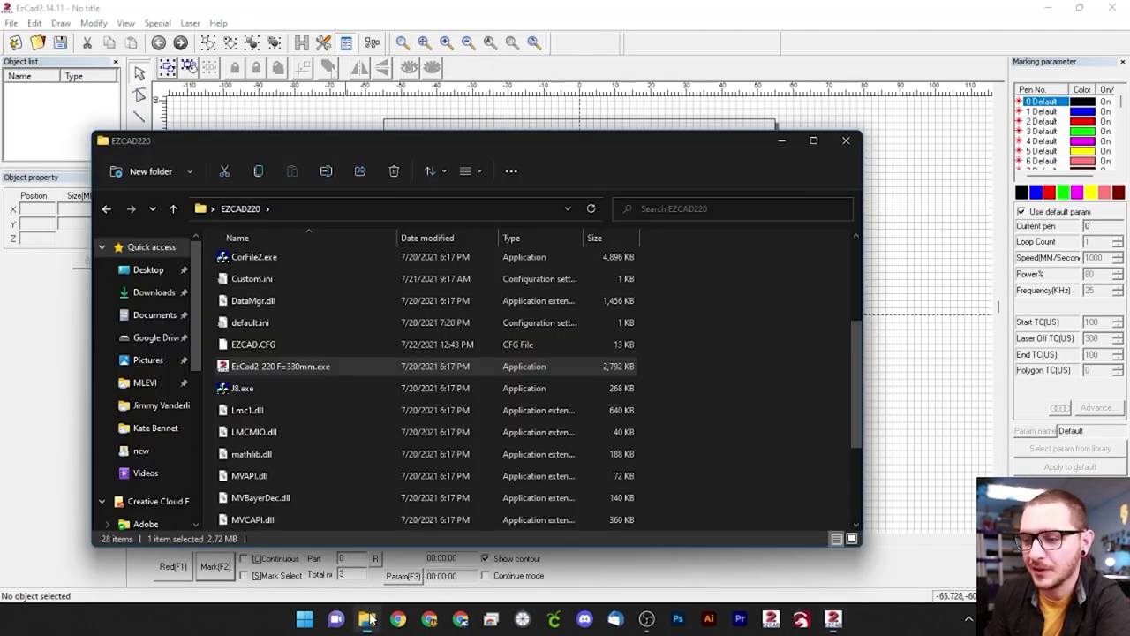
right_click(267, 367)
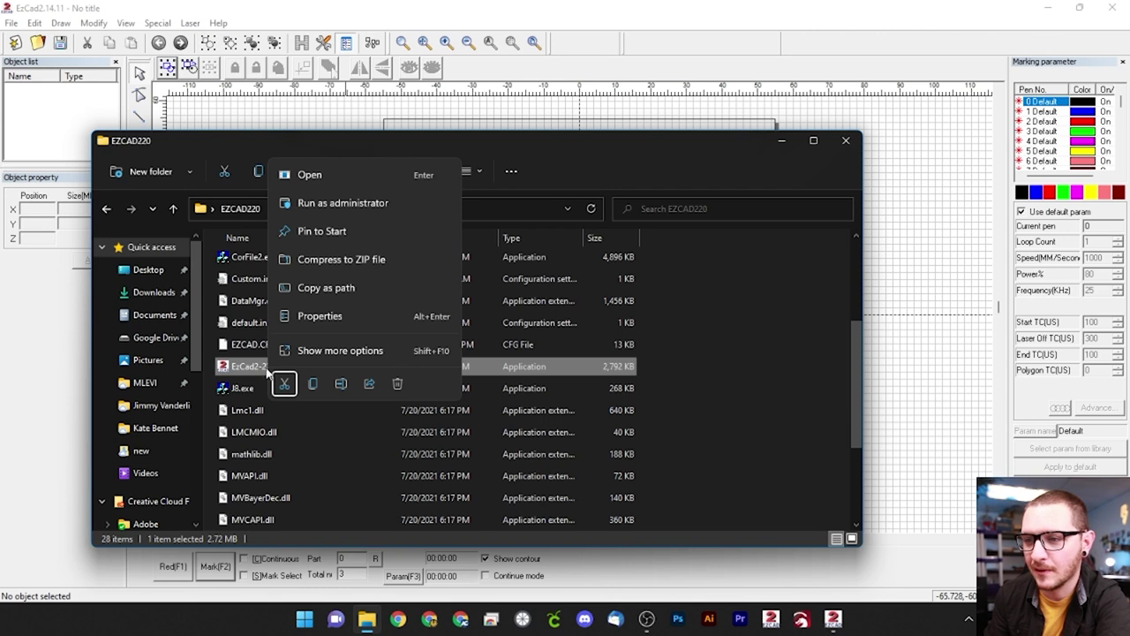
click(334, 351)
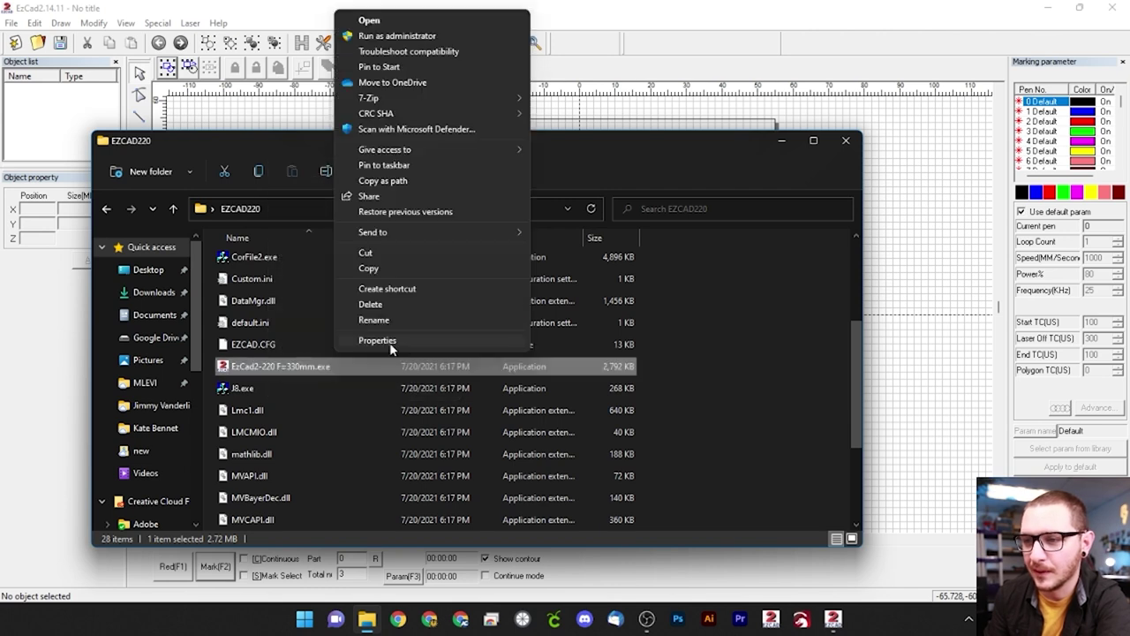
click(387, 290)
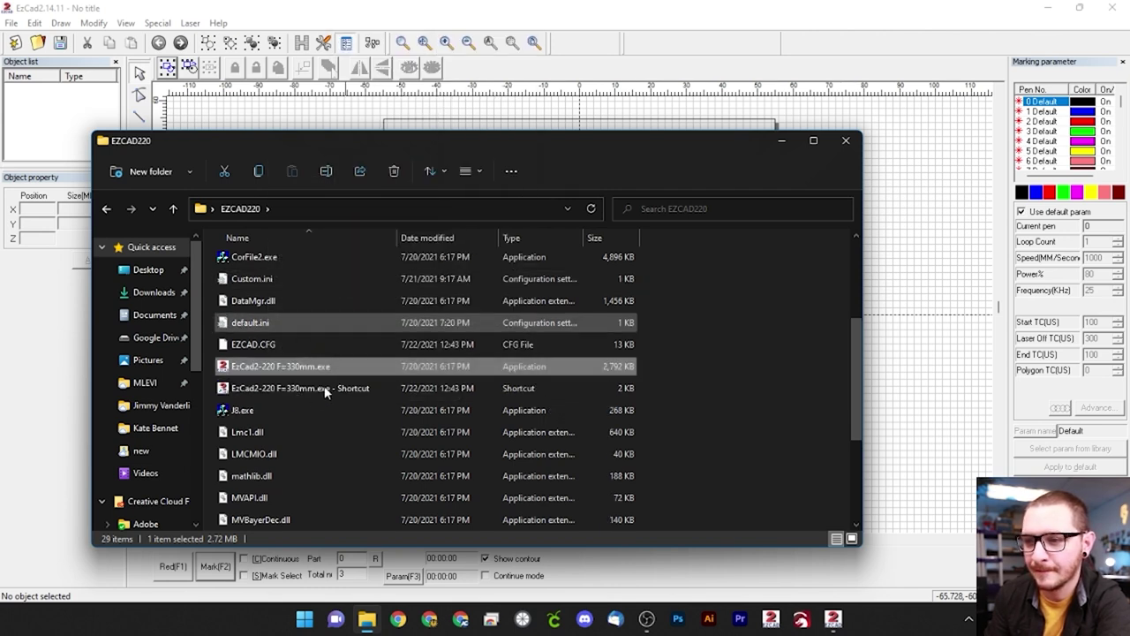
Step: Rename the new shortcut to EzCad2-220 F=330mm.exe by removing the "- Shortcut" suffix
click(325, 386)
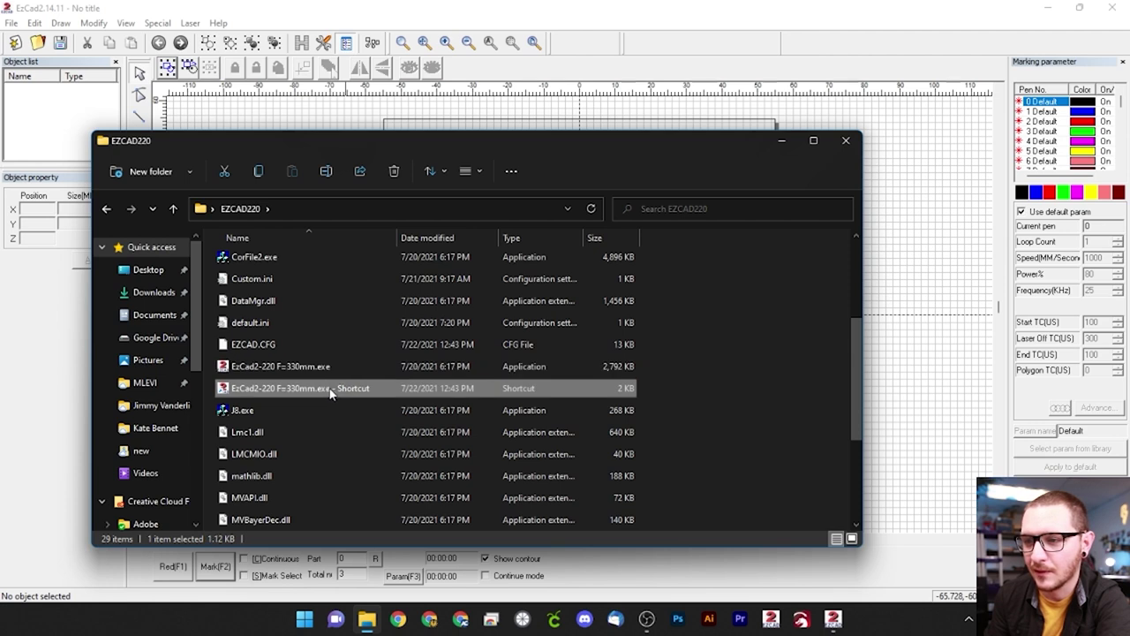
click(333, 389)
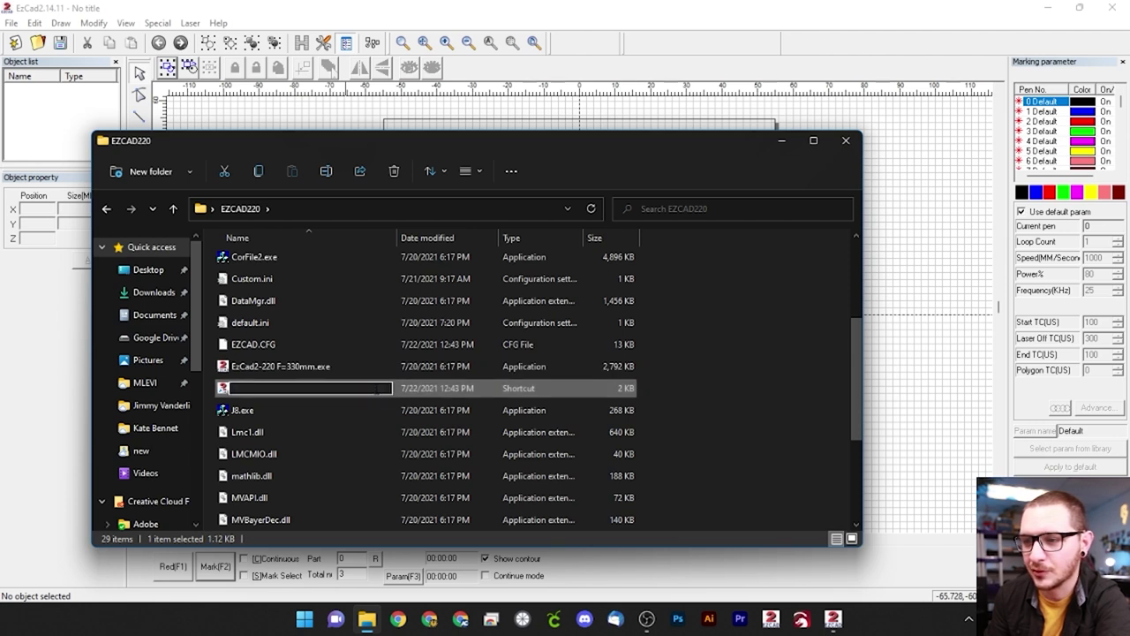
drag(369, 389, 332, 388)
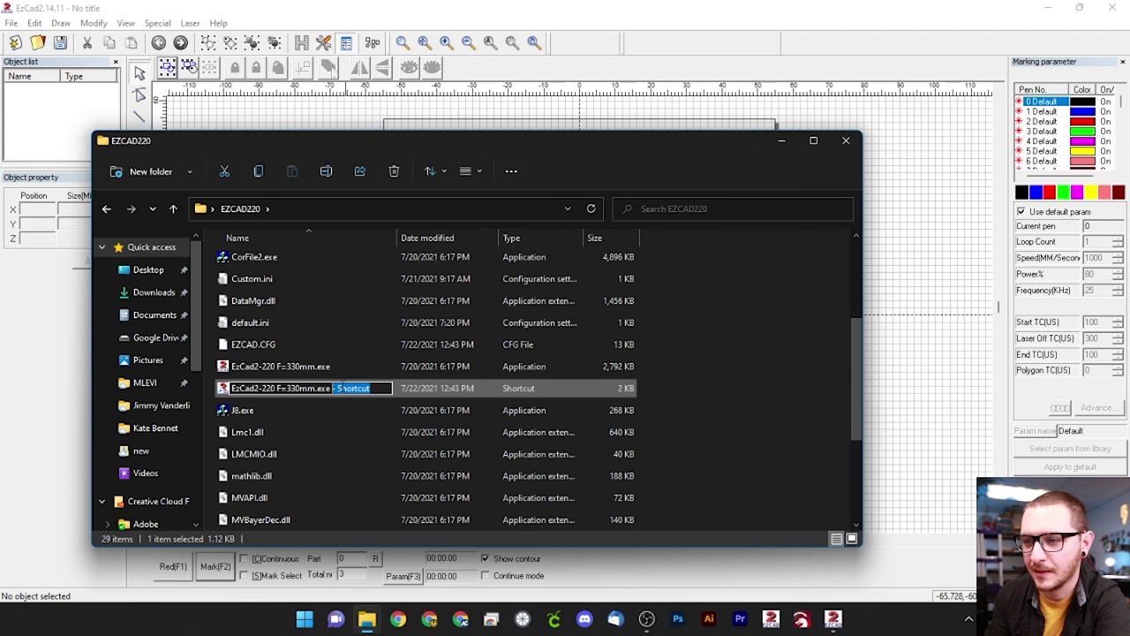
key(BackSpace)
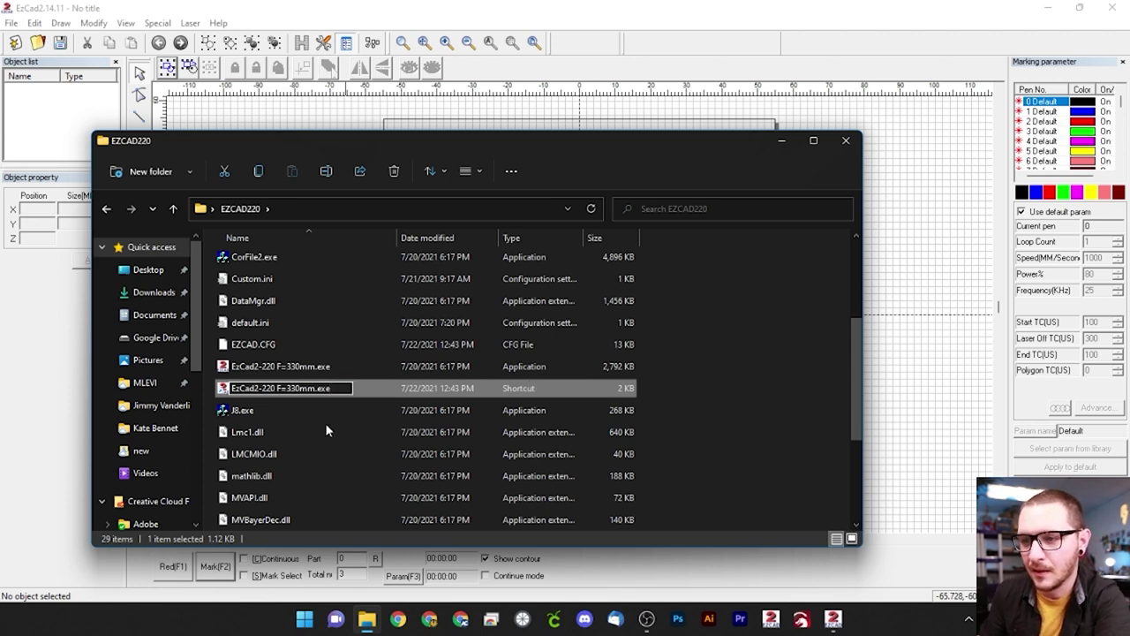
key(Return)
Step: Move the EzCad2-220 F=330mm.exe shortcut from the EZCAD220 folder to the Desktop and close the folder window
right_click(272, 395)
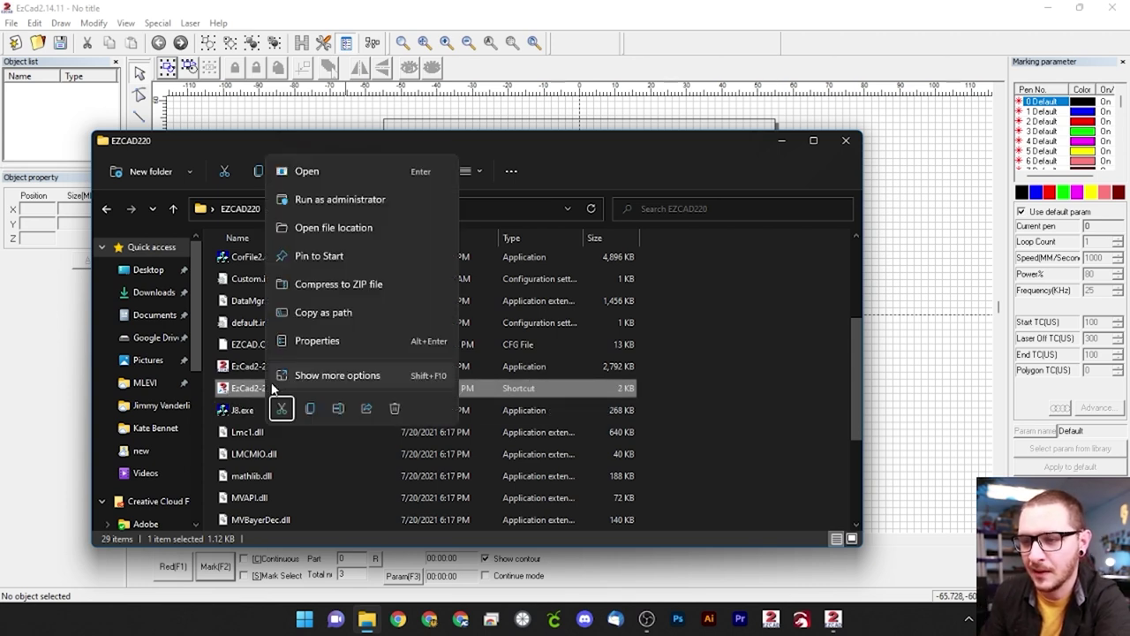
key(Escape)
click(161, 270)
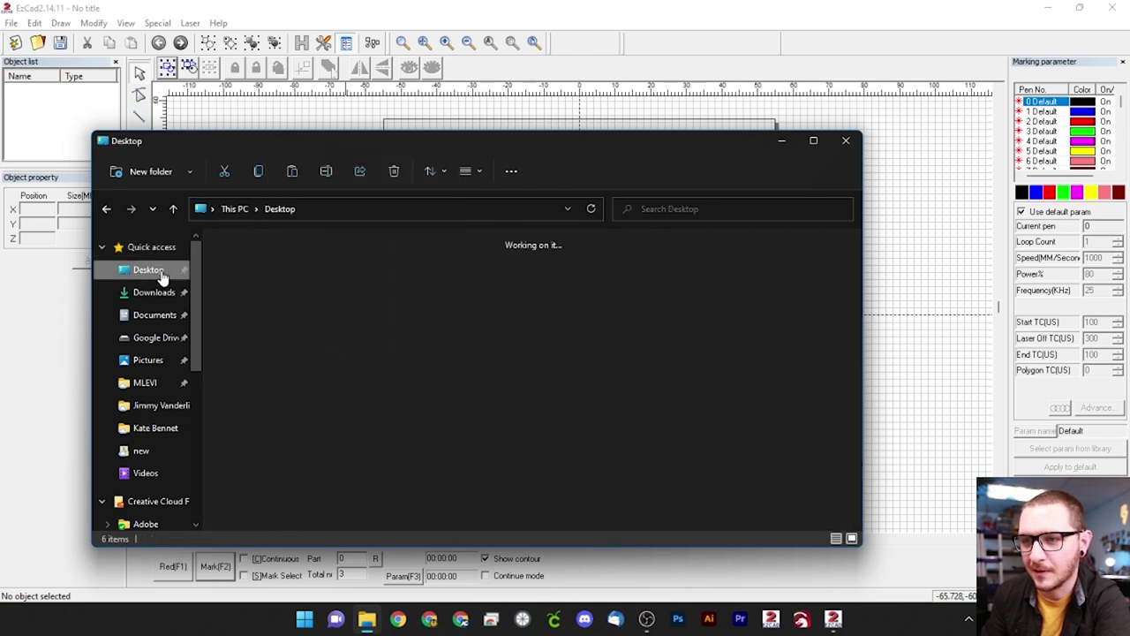
right_click(648, 451)
click(671, 470)
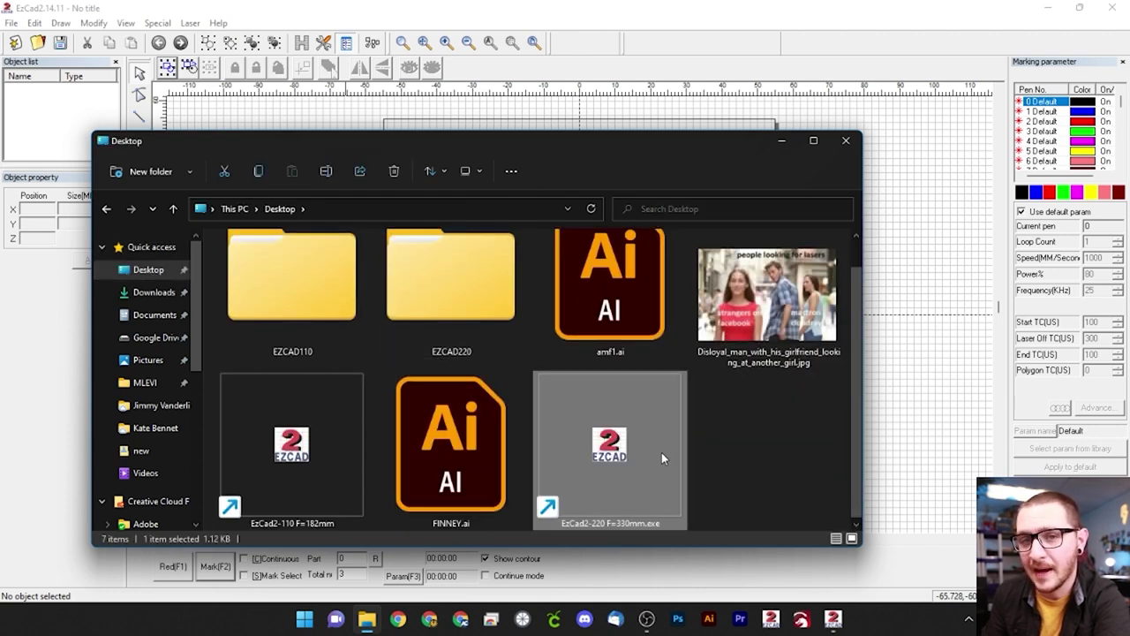
click(766, 478)
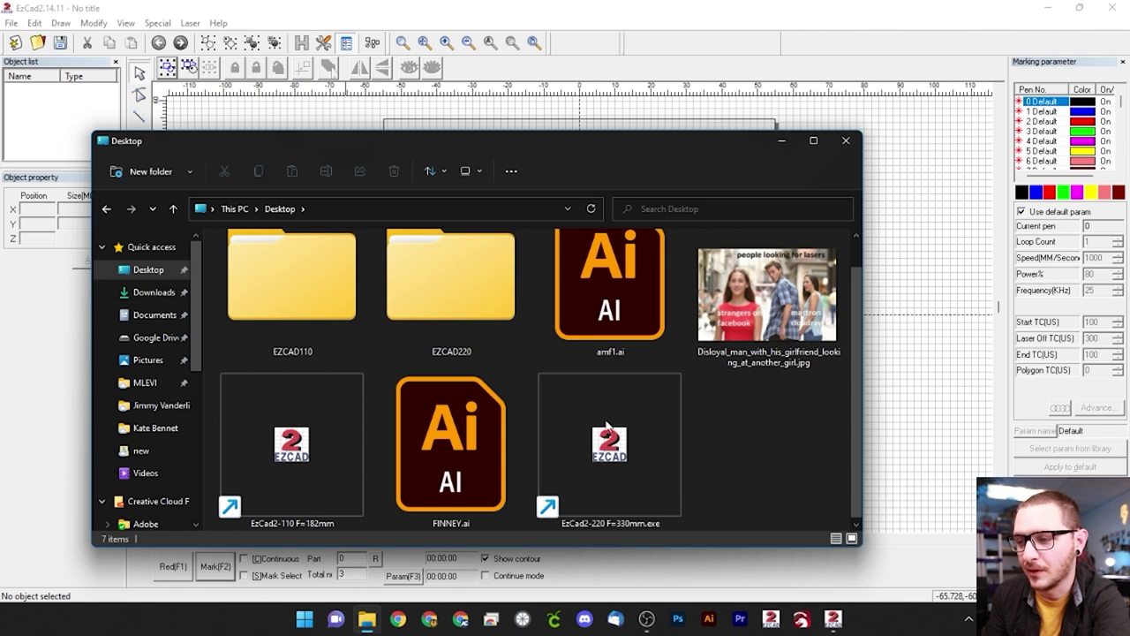
click(846, 141)
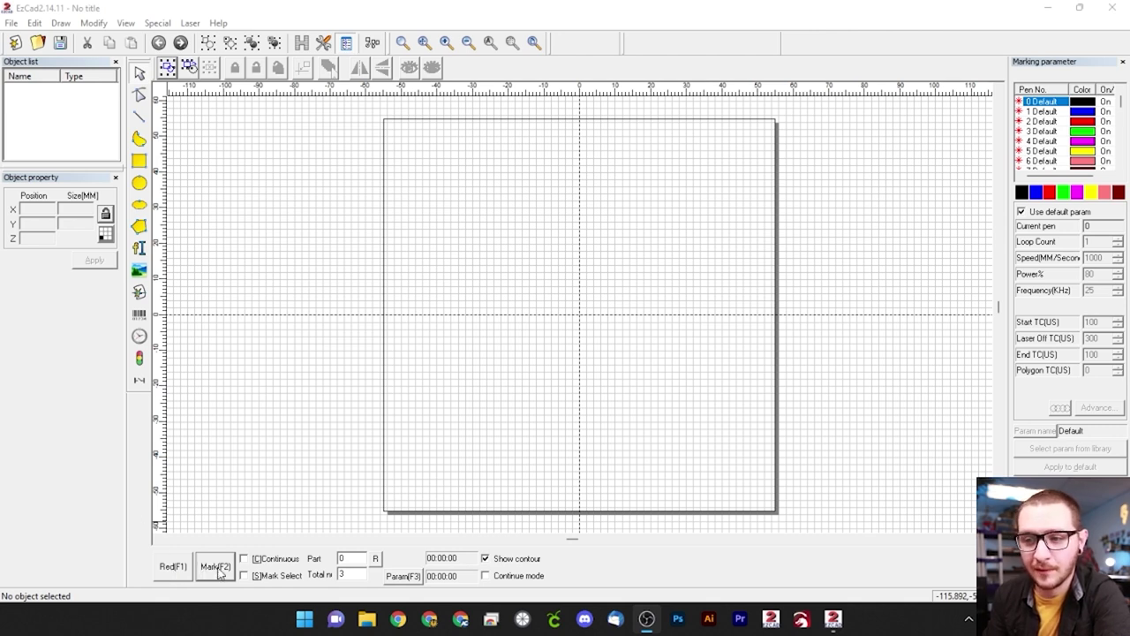
Step: Turn the Show contour option off and back on
click(486, 560)
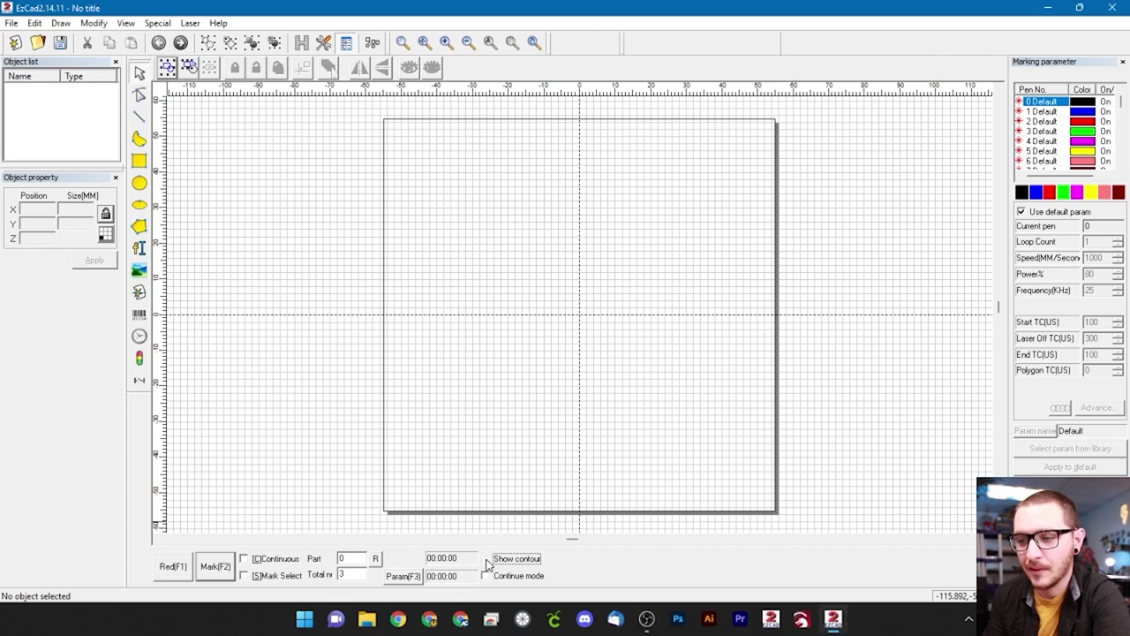
click(493, 563)
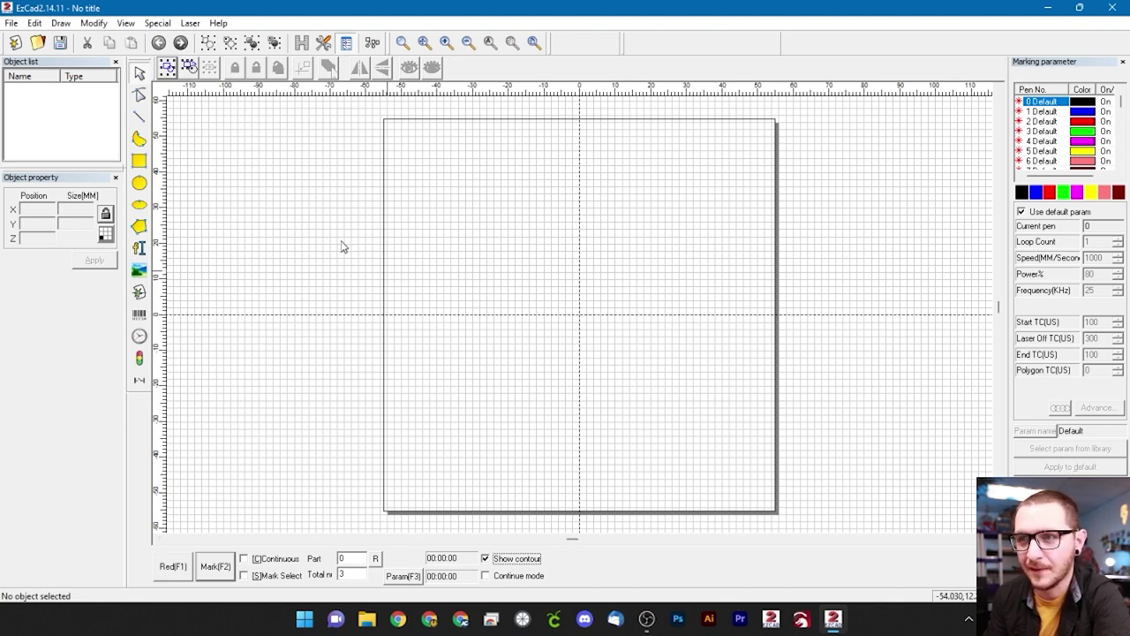
Step: Open the system parameters and examine the General settings for grid display, grid spacing and unit type
click(323, 44)
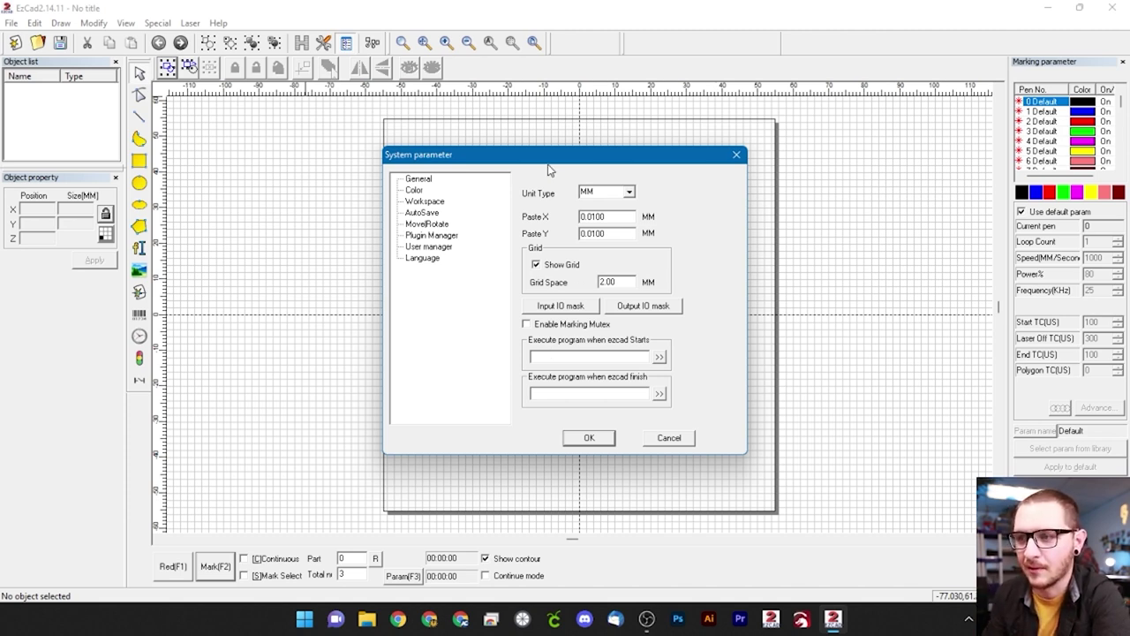
click(432, 179)
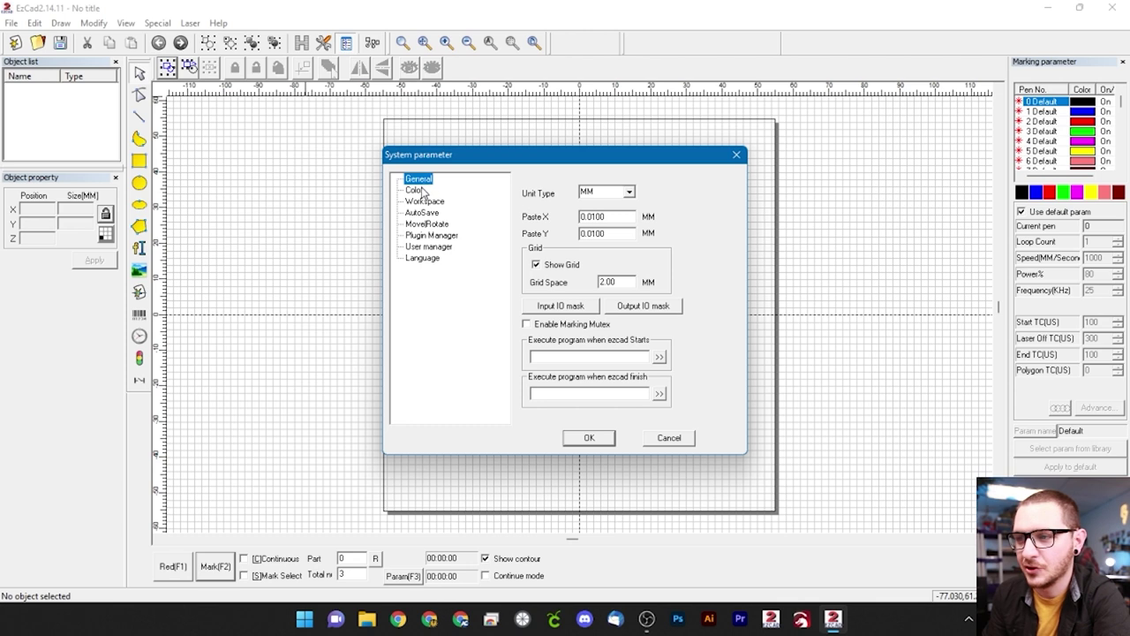
drag(521, 154, 293, 112)
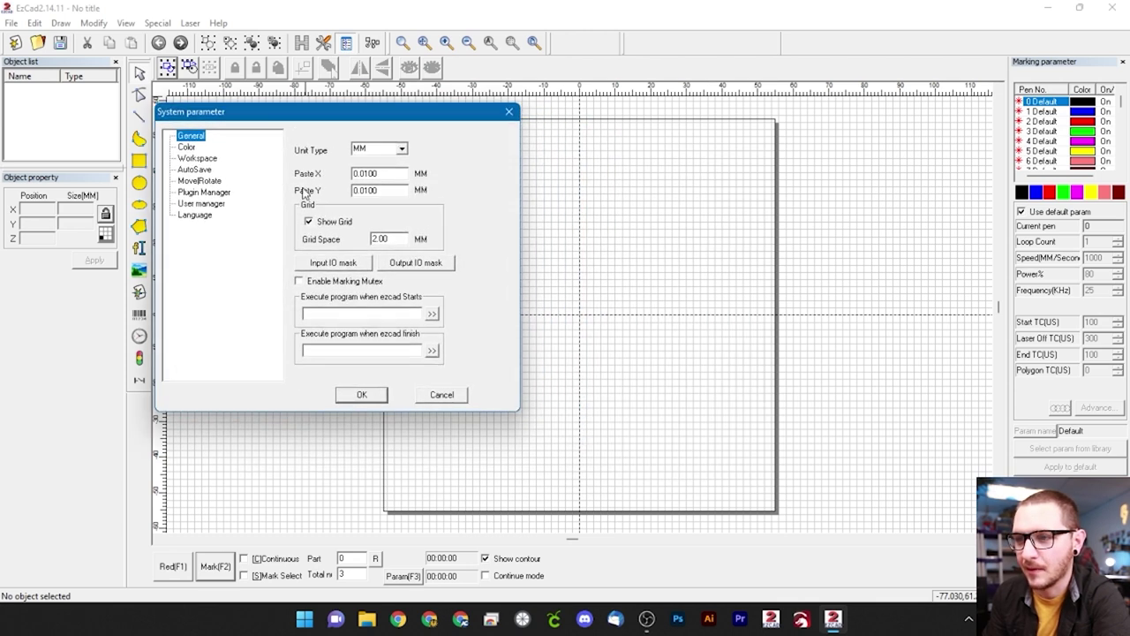
click(309, 222)
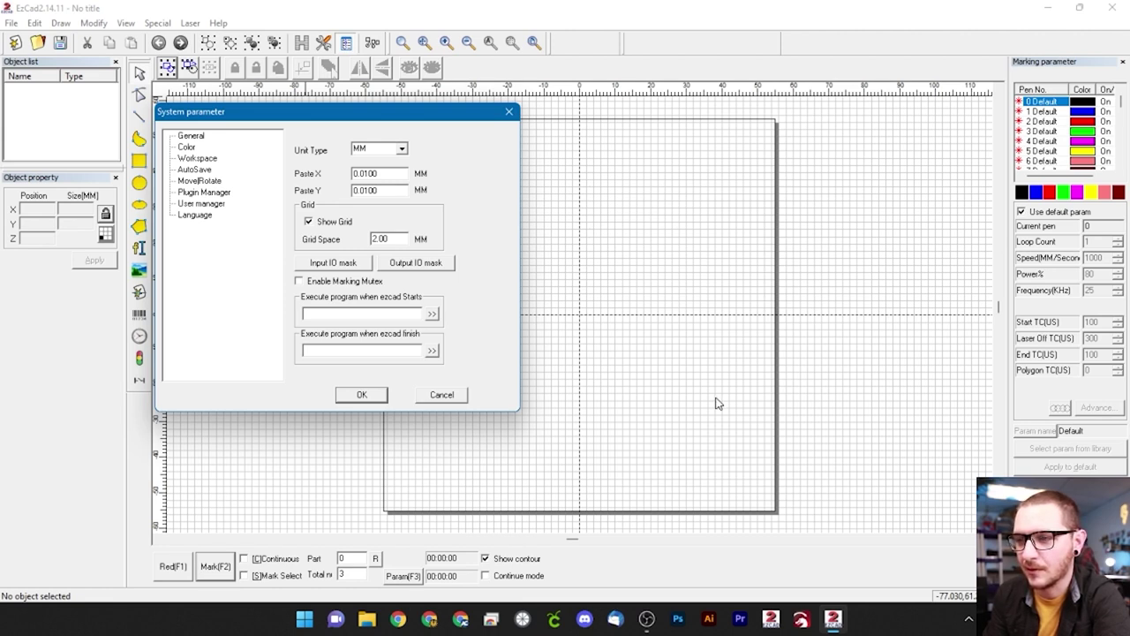
drag(385, 239, 365, 240)
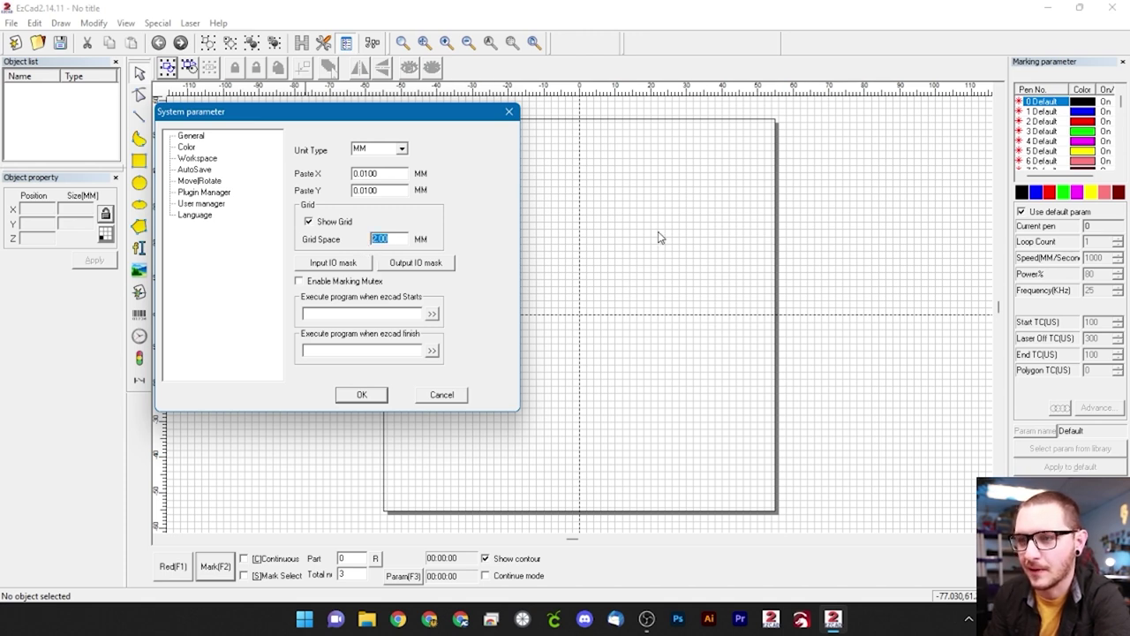
click(393, 239)
right_click(394, 239)
click(383, 222)
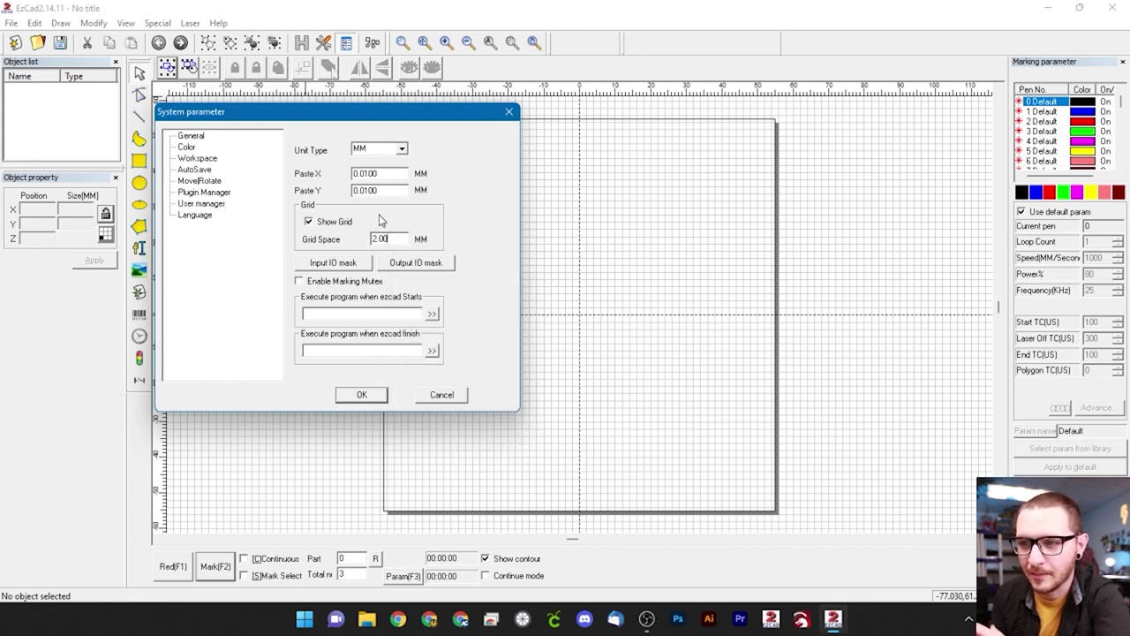
click(308, 223)
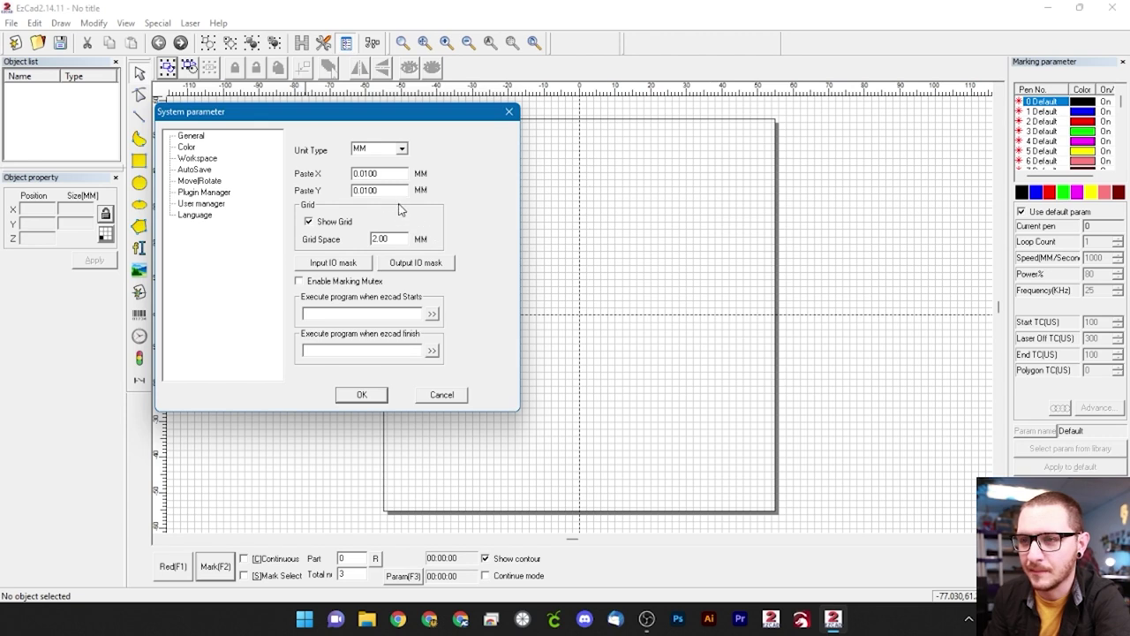
click(402, 150)
click(401, 150)
click(402, 150)
click(402, 150)
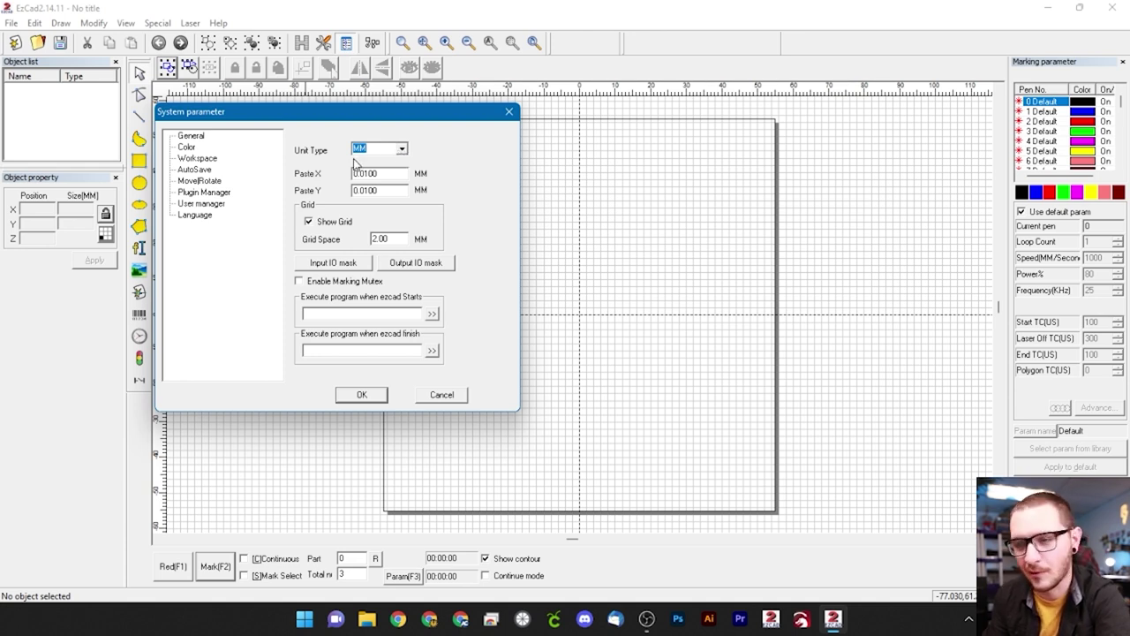
Step: Examine the Color settings and the Workspace display options, including Show Workspace and Circle Workspace
click(187, 147)
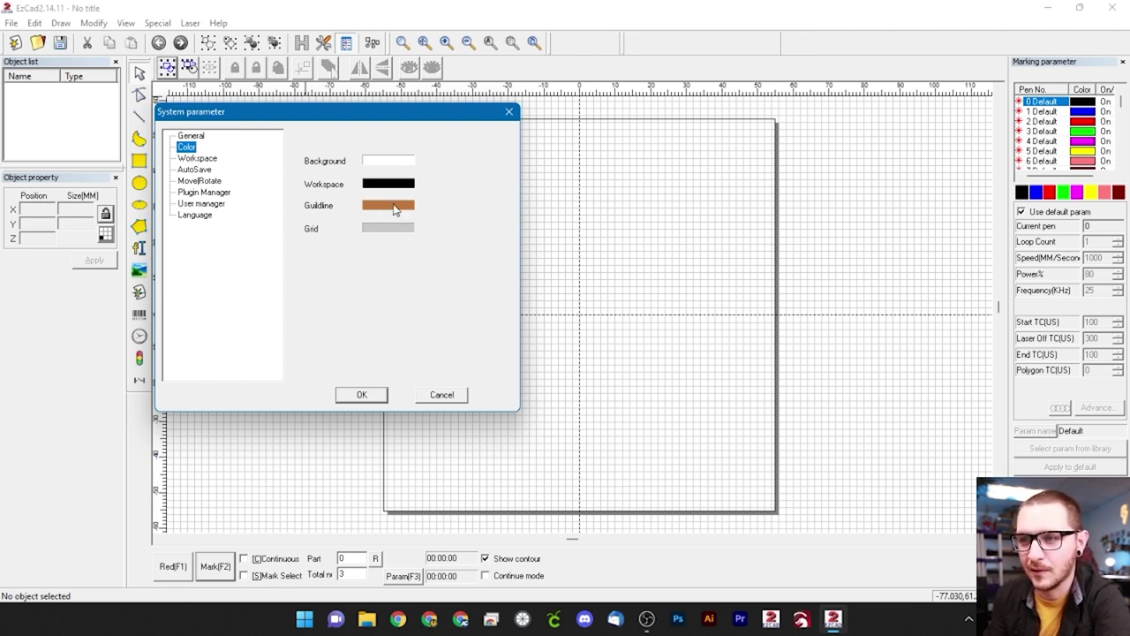
click(207, 158)
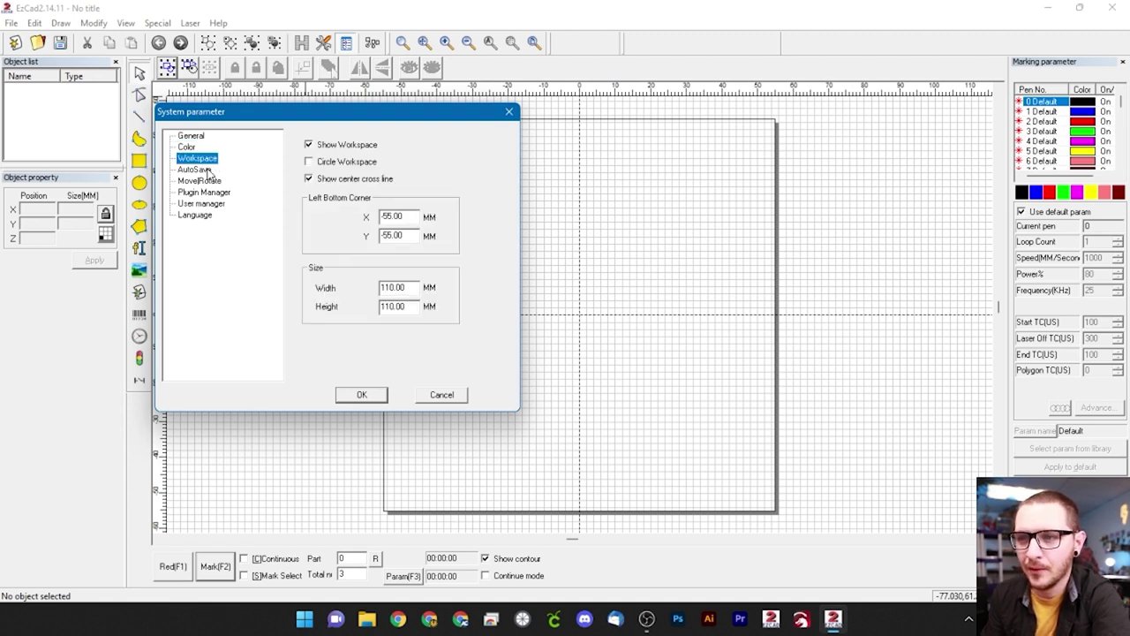
click(322, 166)
click(309, 146)
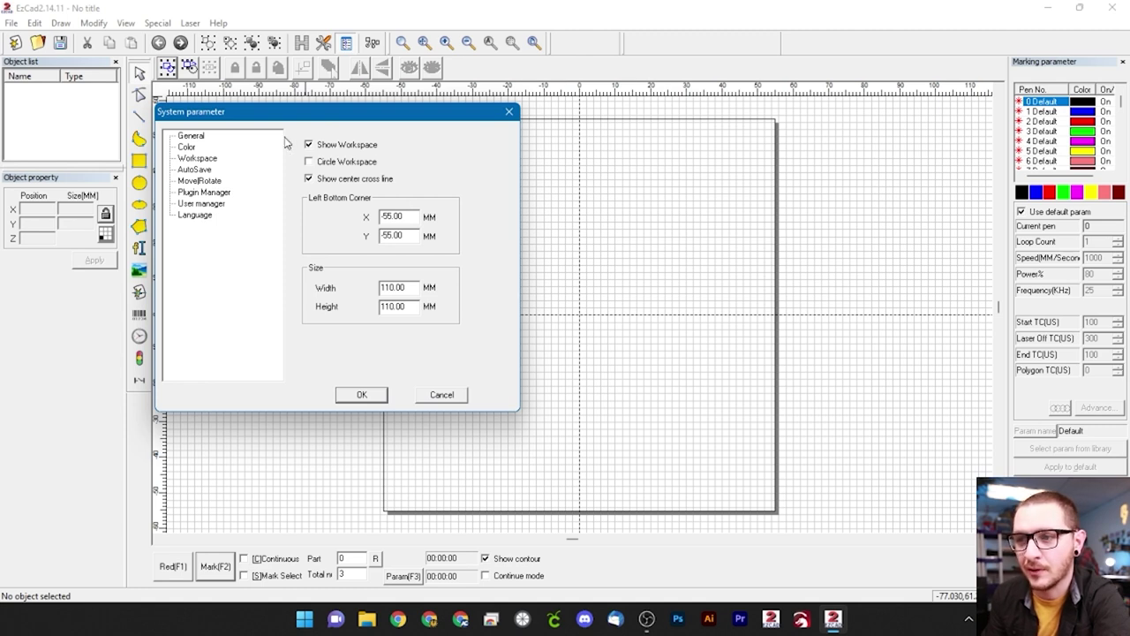
click(309, 163)
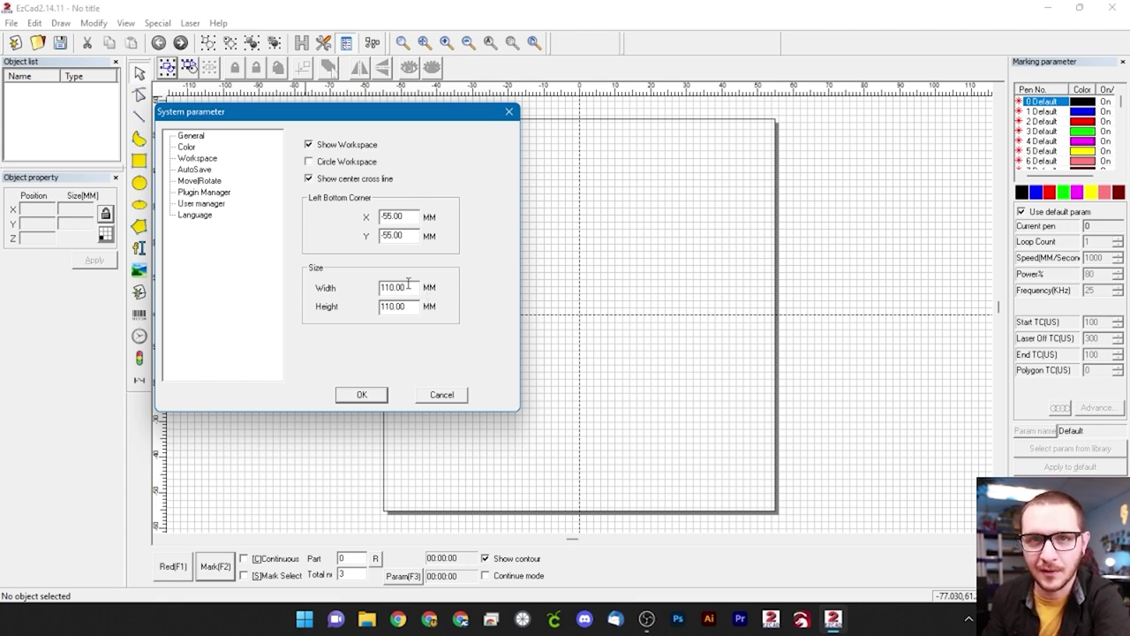
Step: Set the workspace size to 220 mm wide and 220 mm high
drag(408, 287, 347, 287)
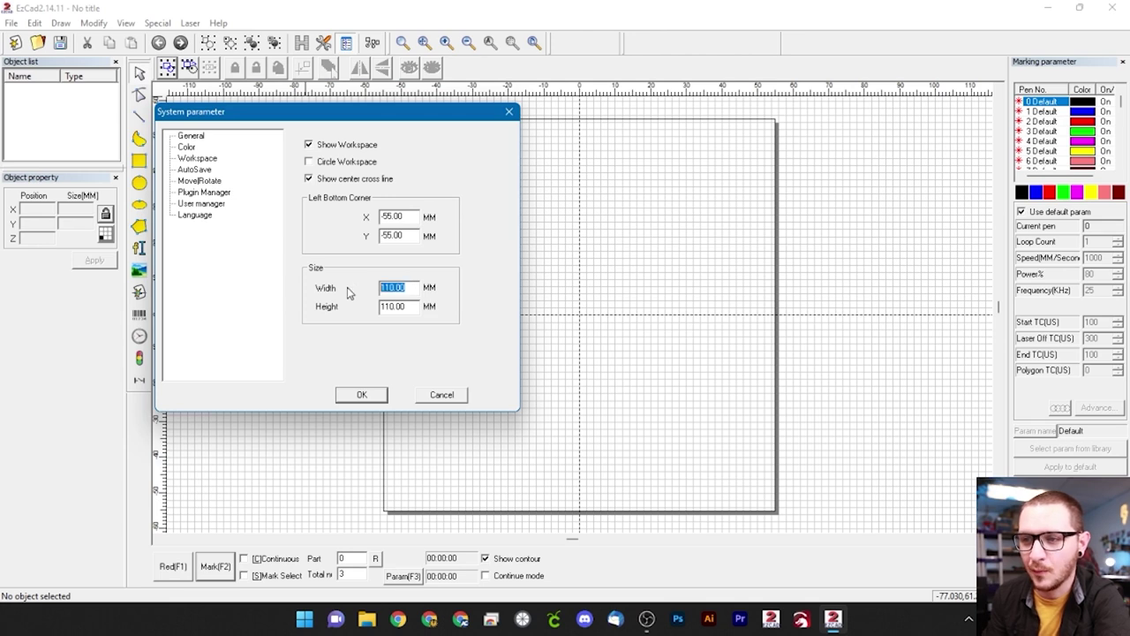
text(220)
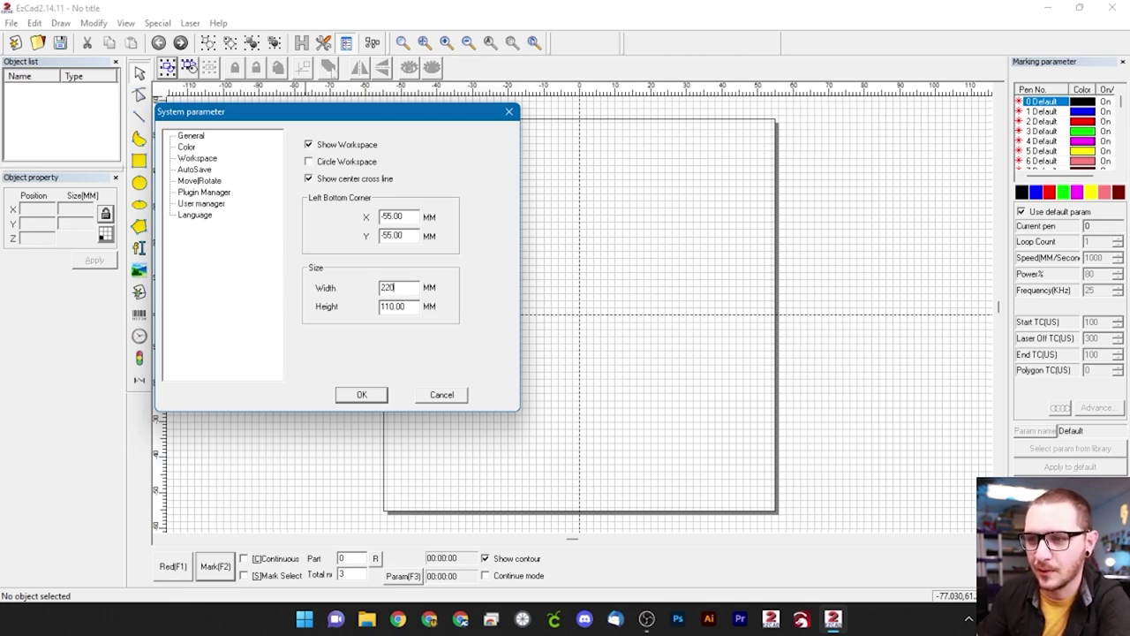
key(Tab)
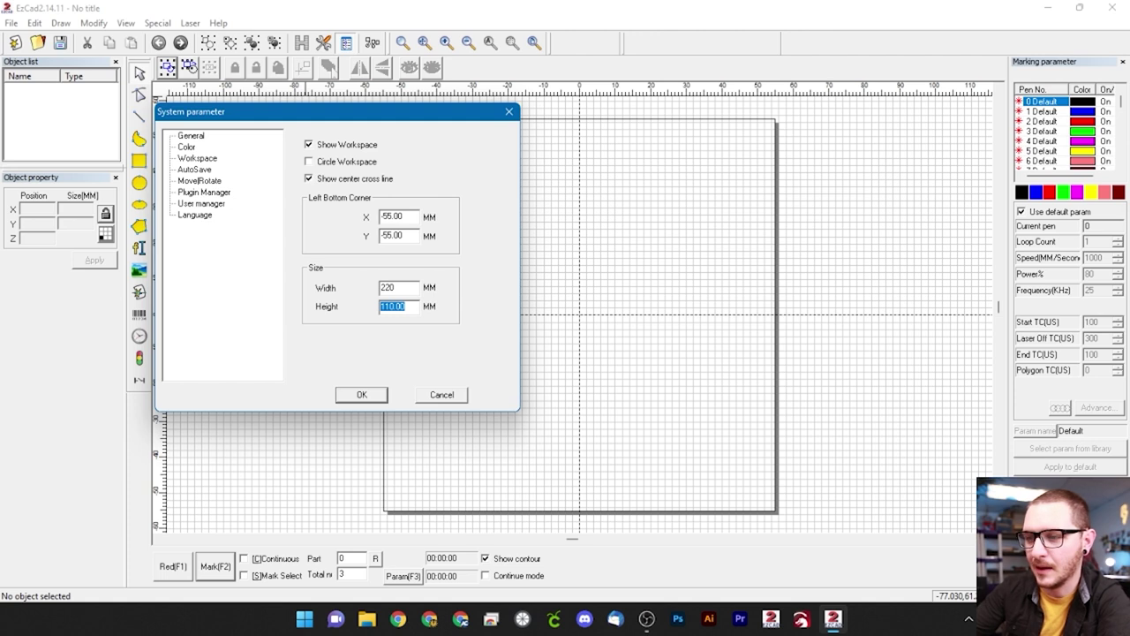
text(220)
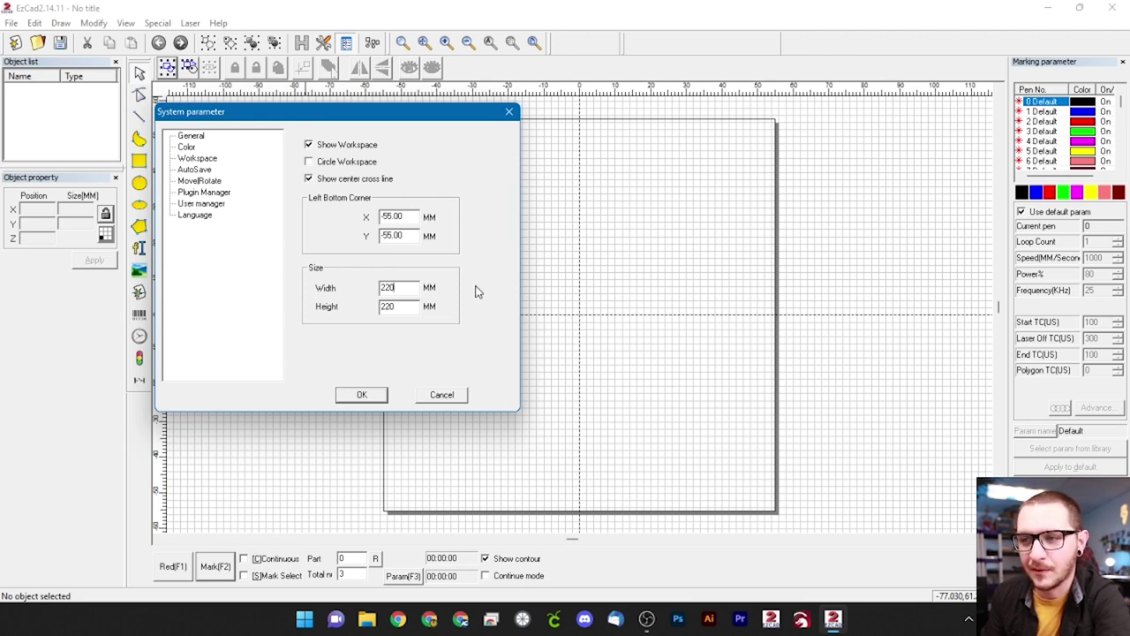
double_click(369, 287)
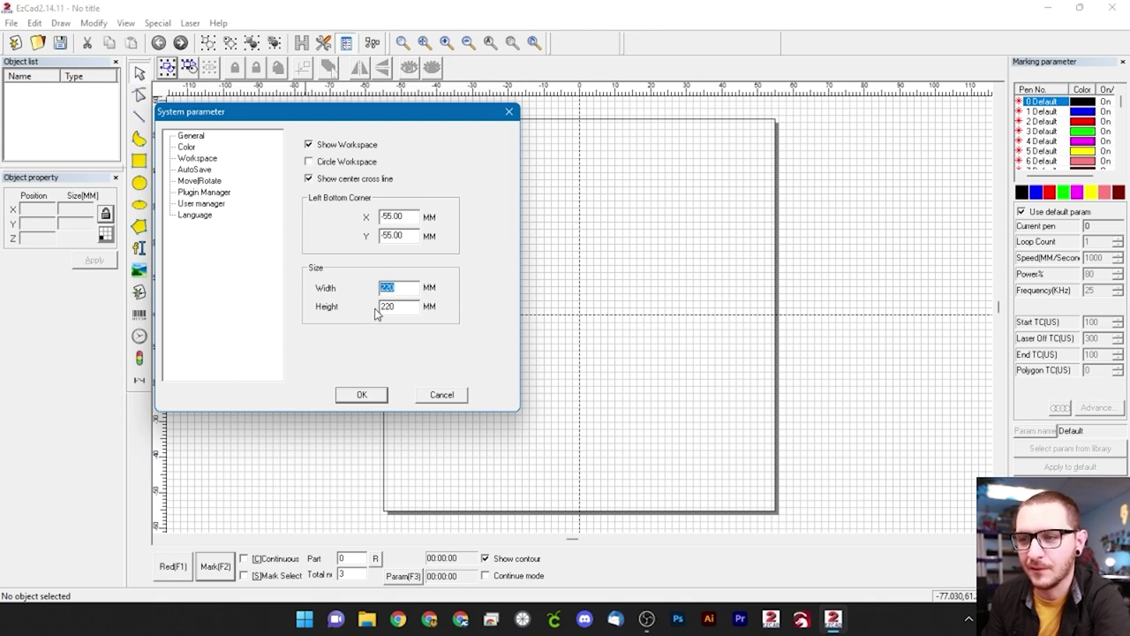
click(407, 290)
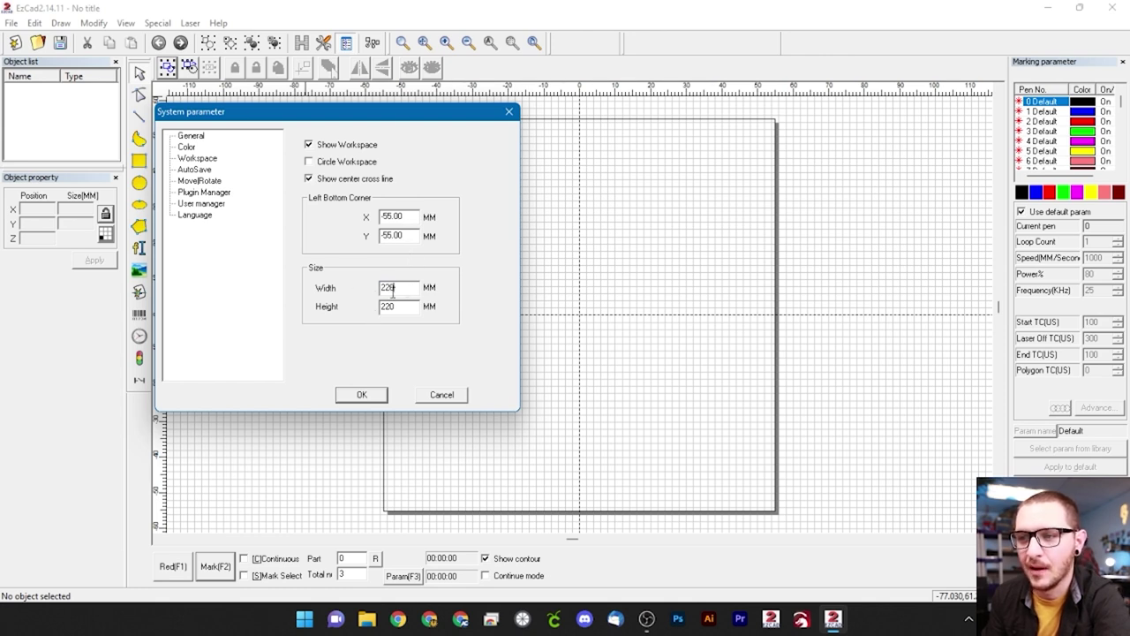
Step: Set the workspace's left bottom corner to X -110 mm and Y -110 mm and apply the workspace settings
key(shift+Home)
key(BackSpace)
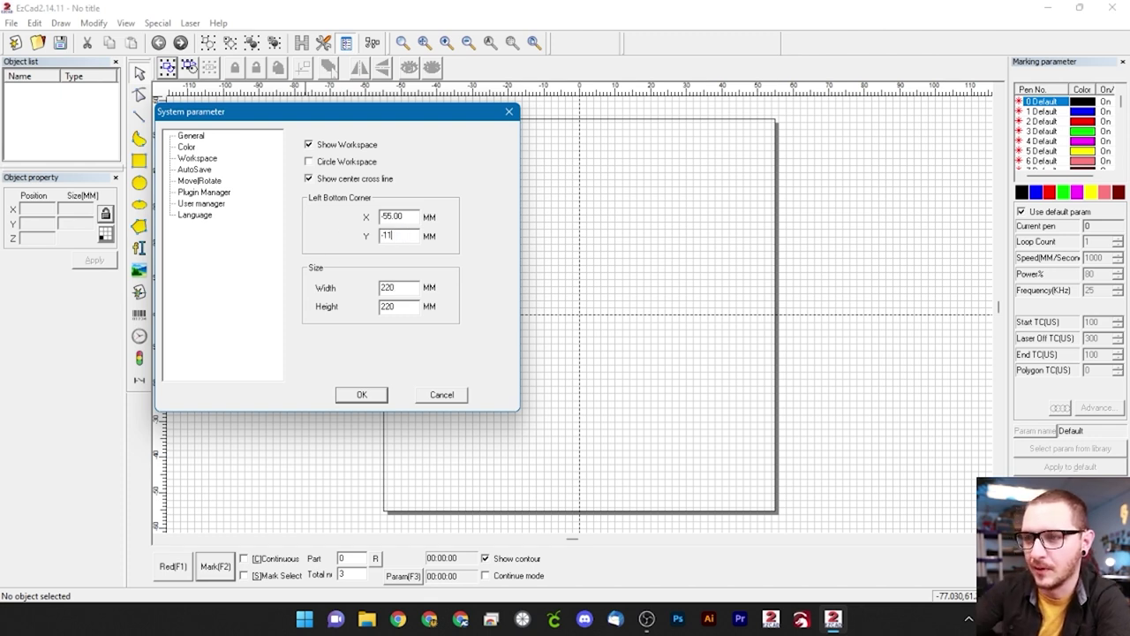
drag(412, 216, 347, 216)
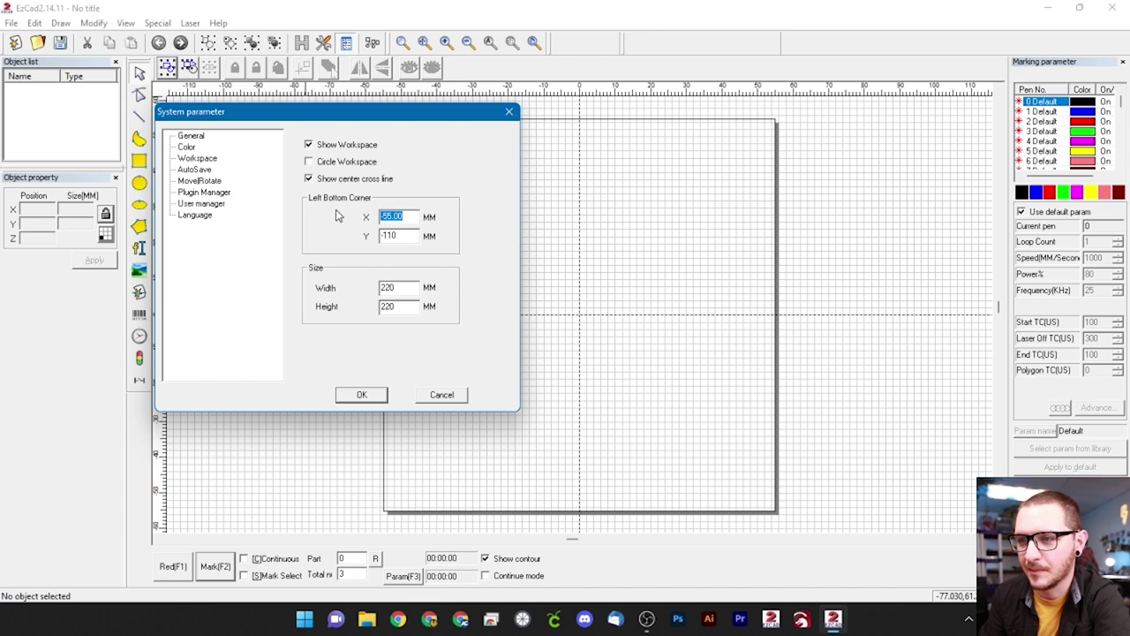
key(BackSpace)
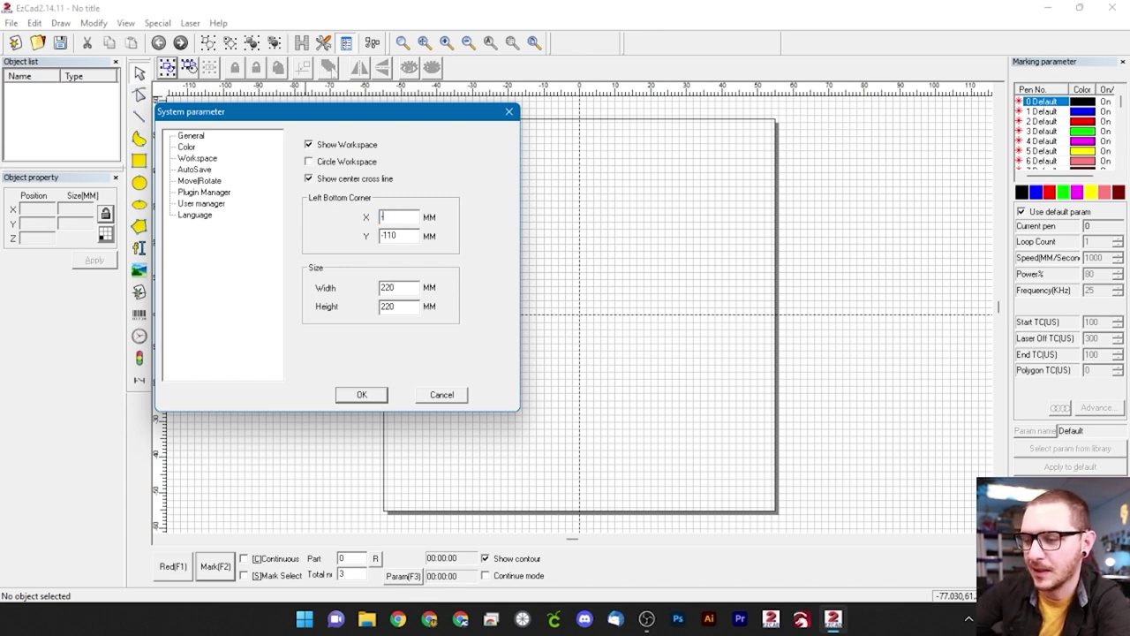
text(-110)
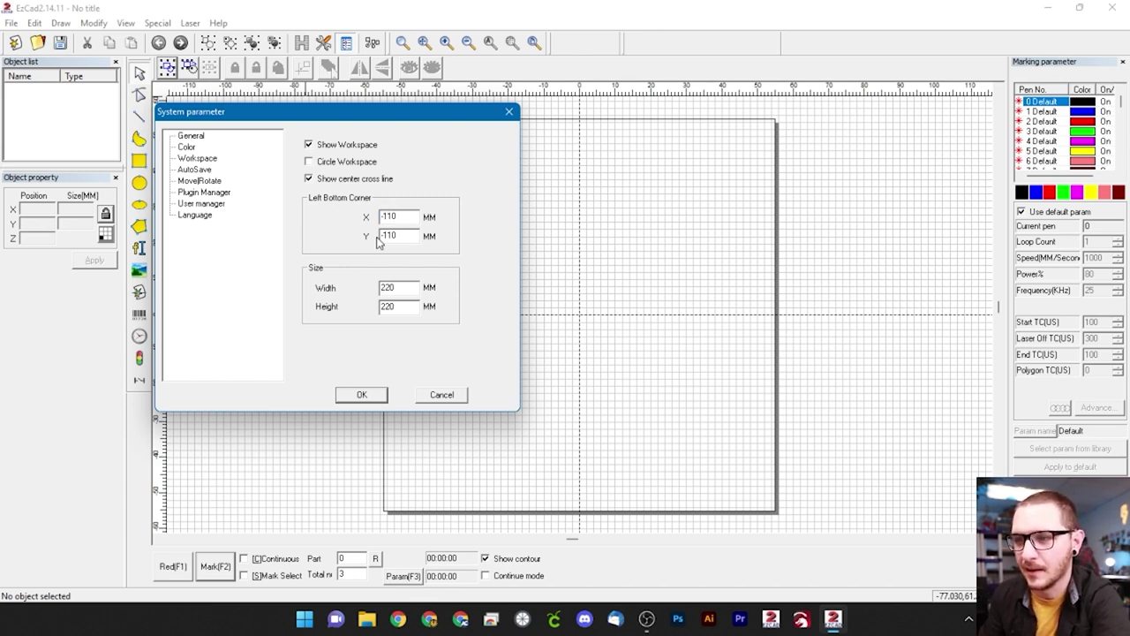
click(358, 396)
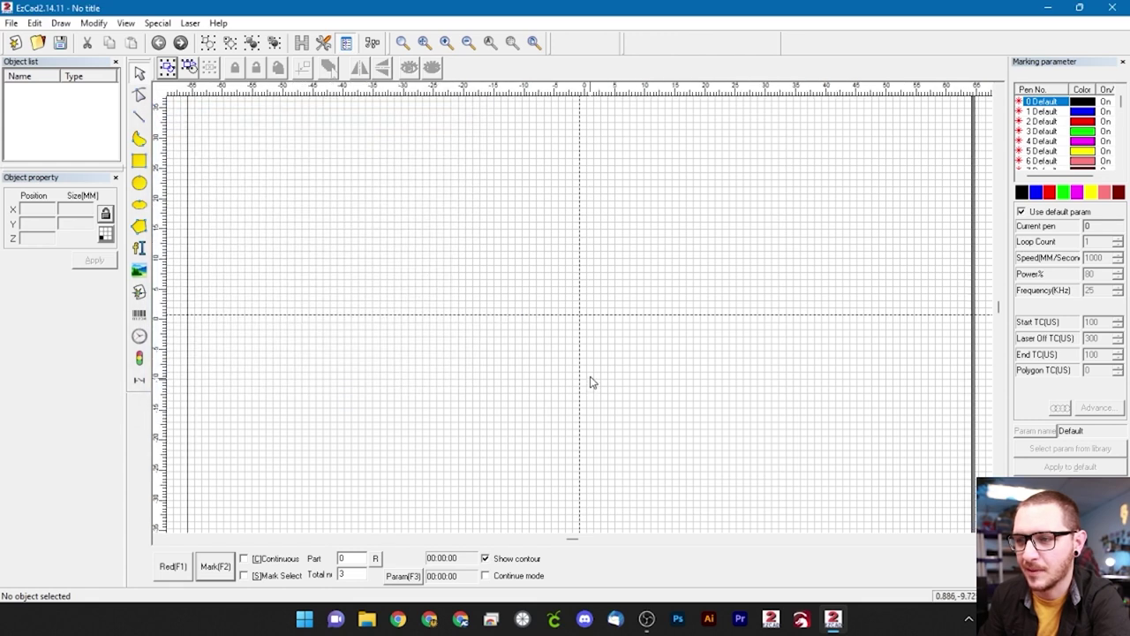
scroll(582, 372, down, 4)
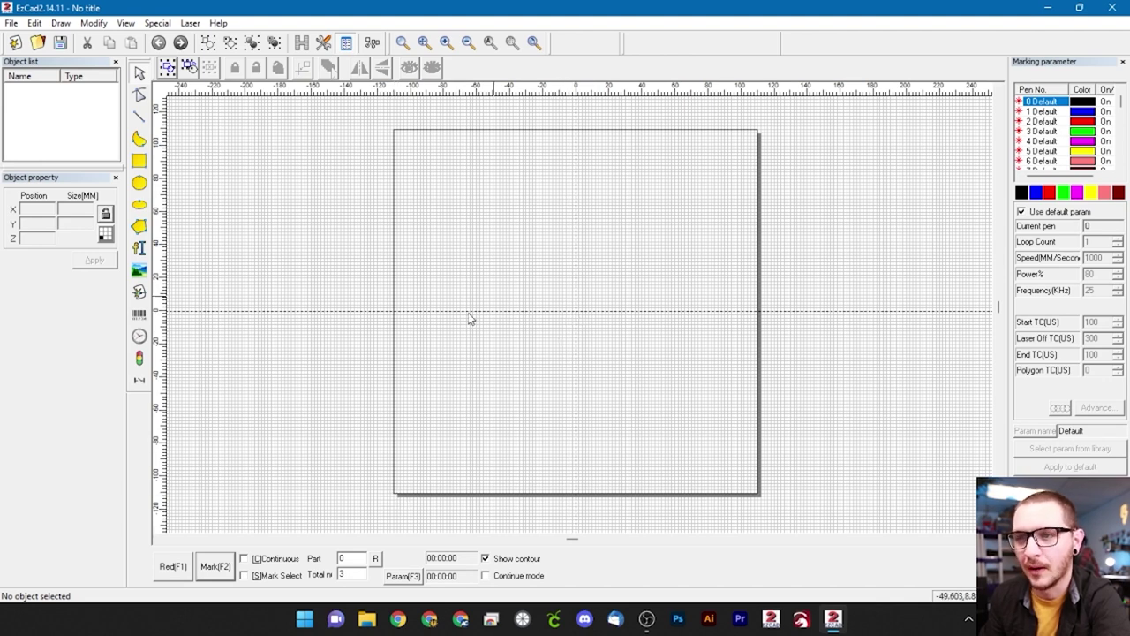
Step: Set the Big Nudge scale to 5 in the Move/Rotate system parameters and apply it
click(324, 42)
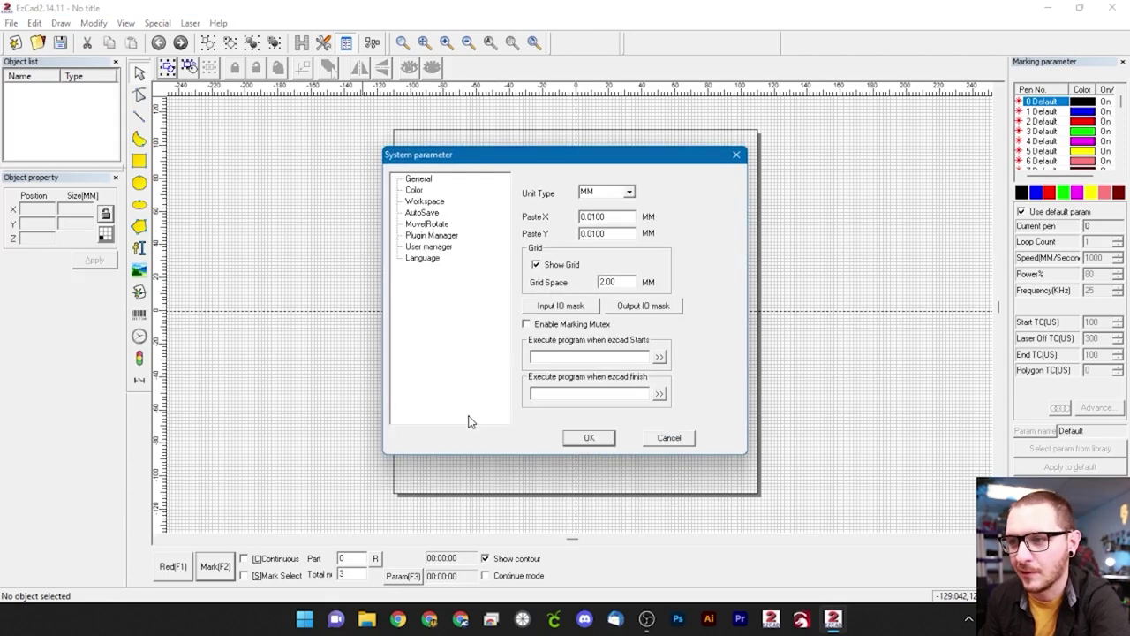
click(441, 226)
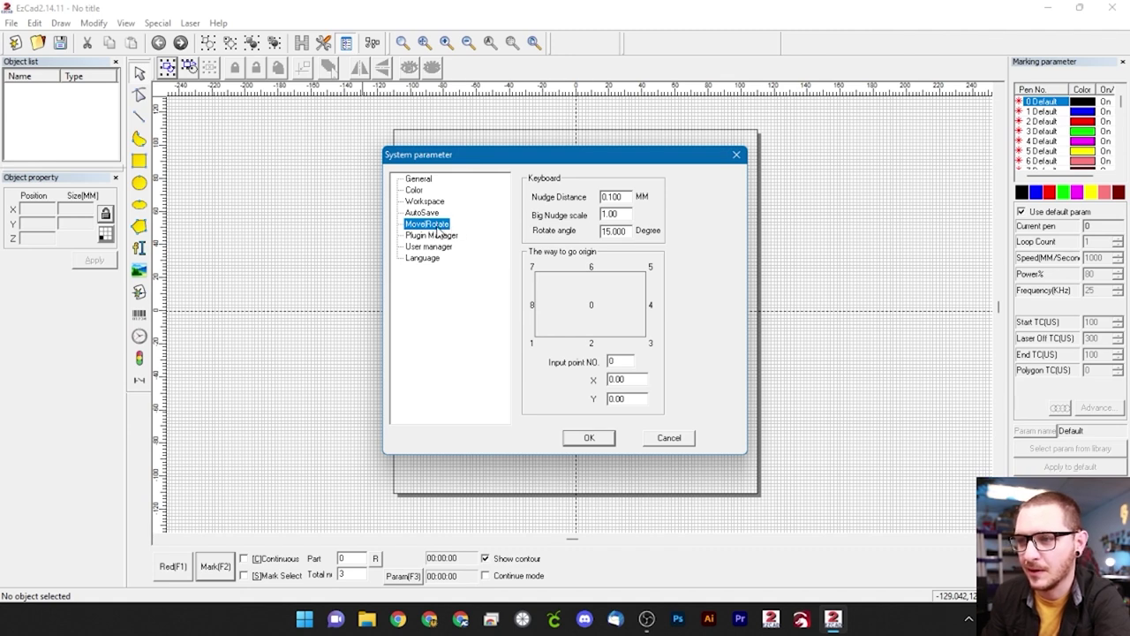
double_click(628, 195)
click(628, 200)
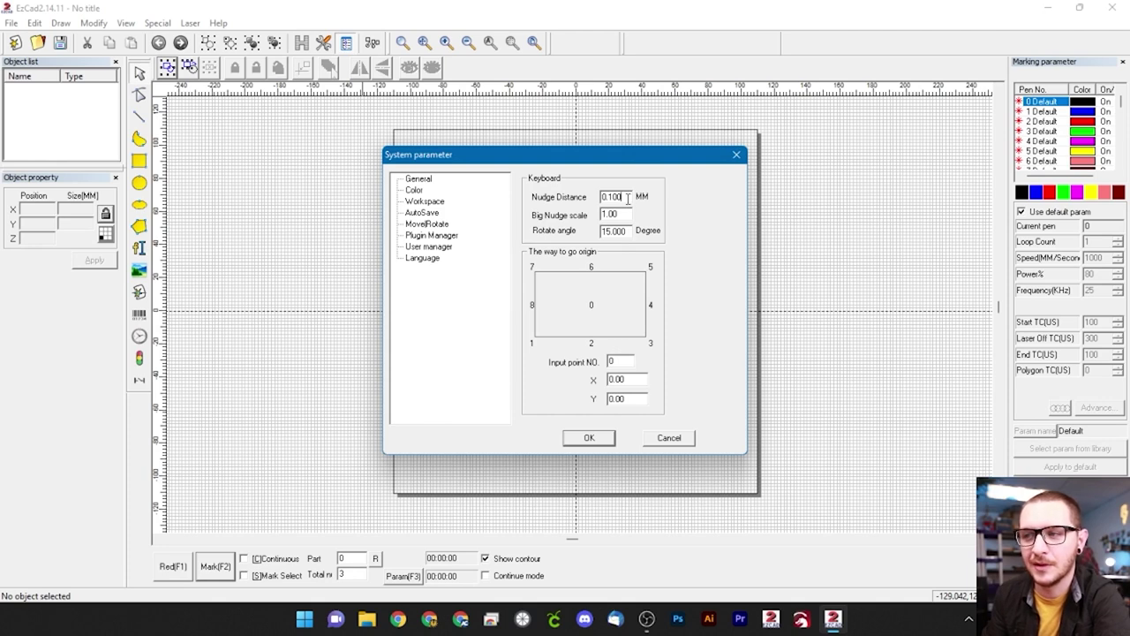
drag(627, 214, 547, 219)
text(5)
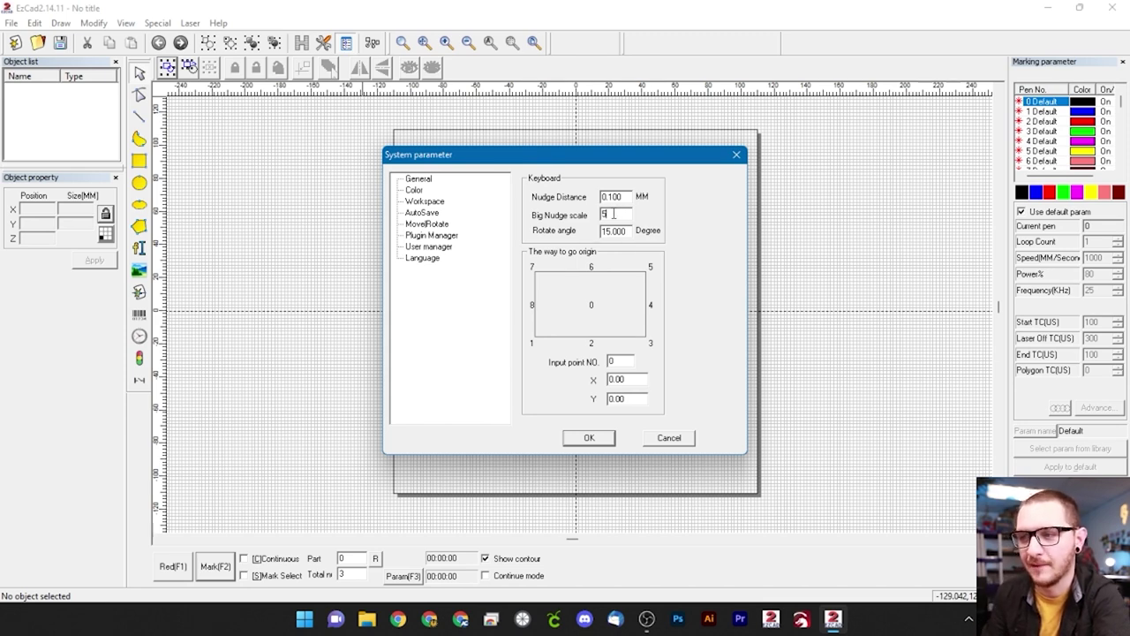
double_click(614, 213)
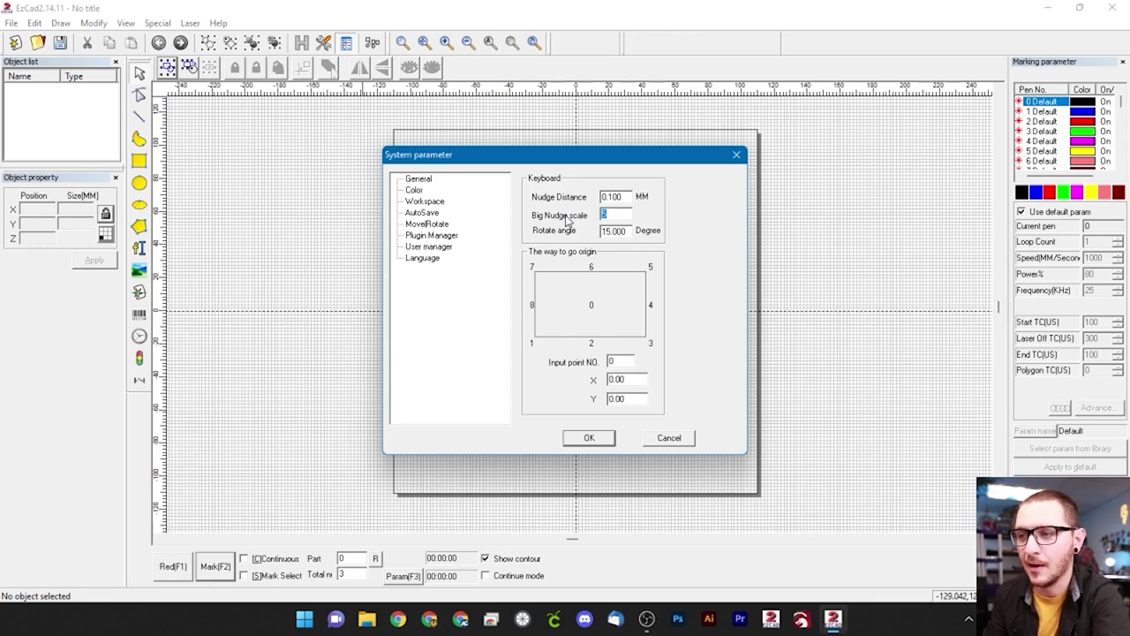
click(628, 213)
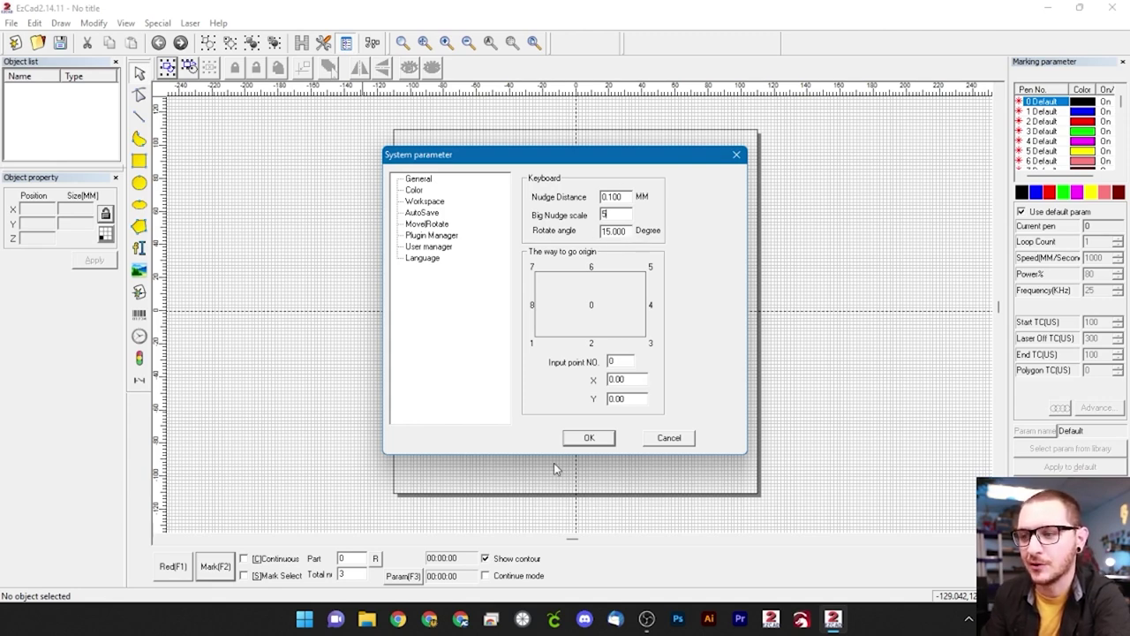
click(589, 438)
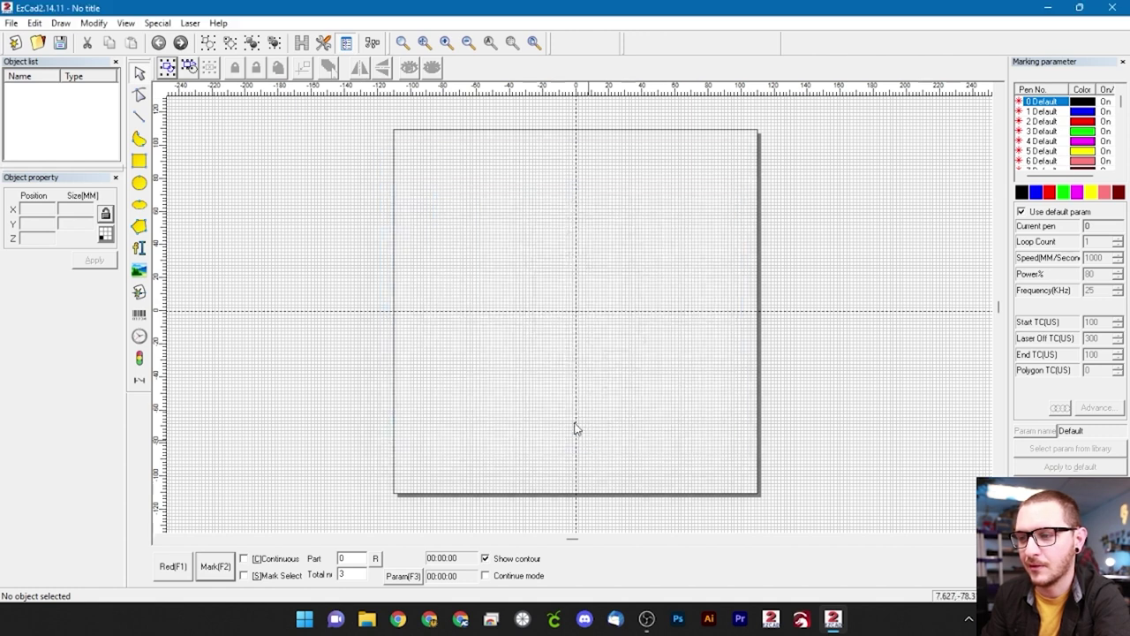
Step: Draw a rectangle about 20.2 mm wide and 16.9 mm high, centred on the workspace origin
click(139, 183)
click(139, 161)
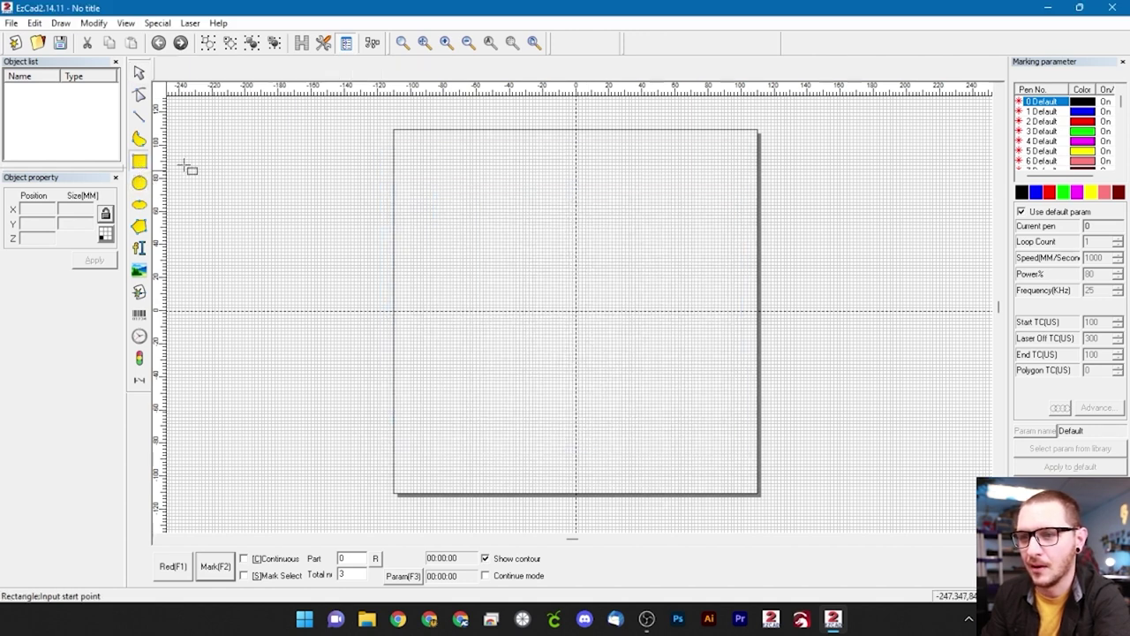
scroll(590, 332, down, 2)
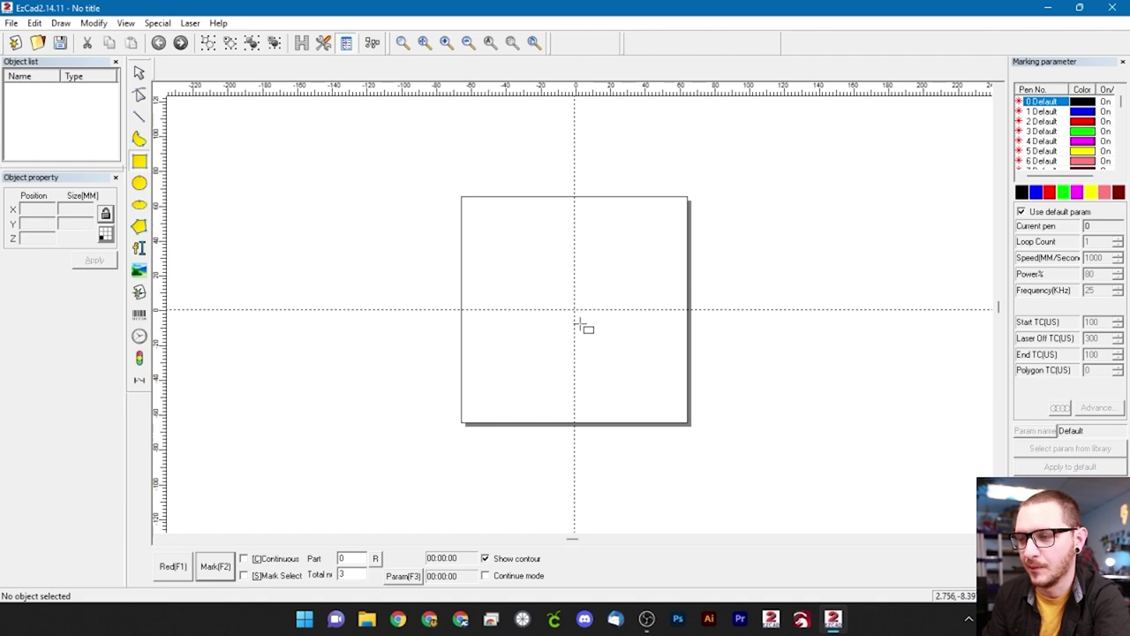
scroll(578, 323, up, 3)
mouse_move(556, 298)
mouse_down()
mouse_move(611, 353)
mouse_move(692, 406)
mouse_up()
drag(597, 348, 570, 320)
Step: Select the rectangle and nudge it about 9.5 mm in the negative X direction
click(139, 74)
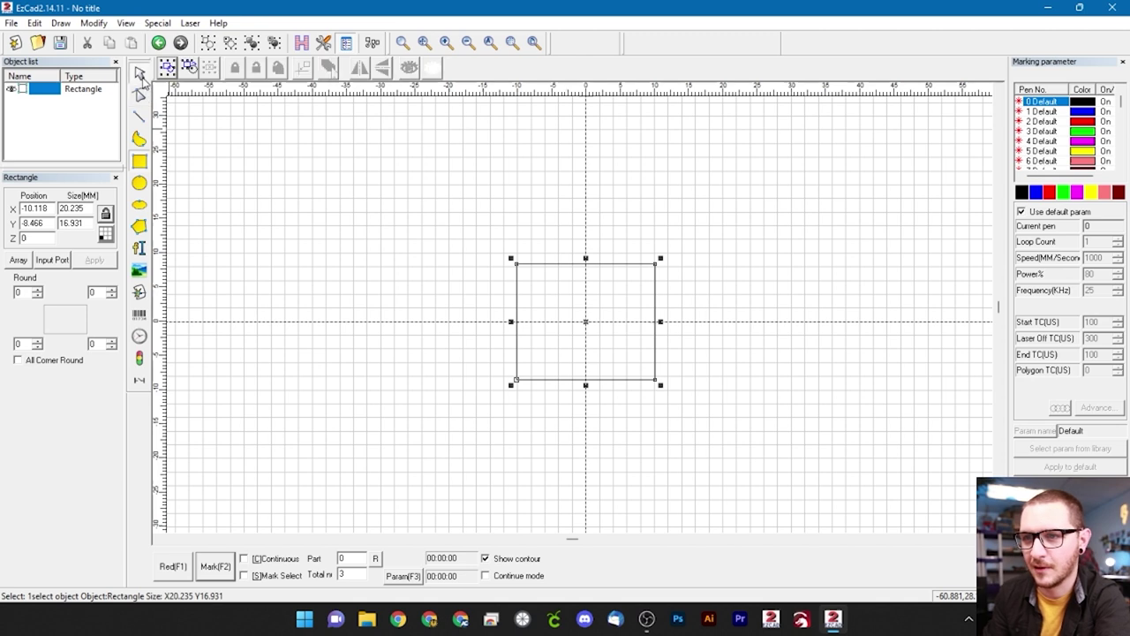
click(450, 258)
click(533, 268)
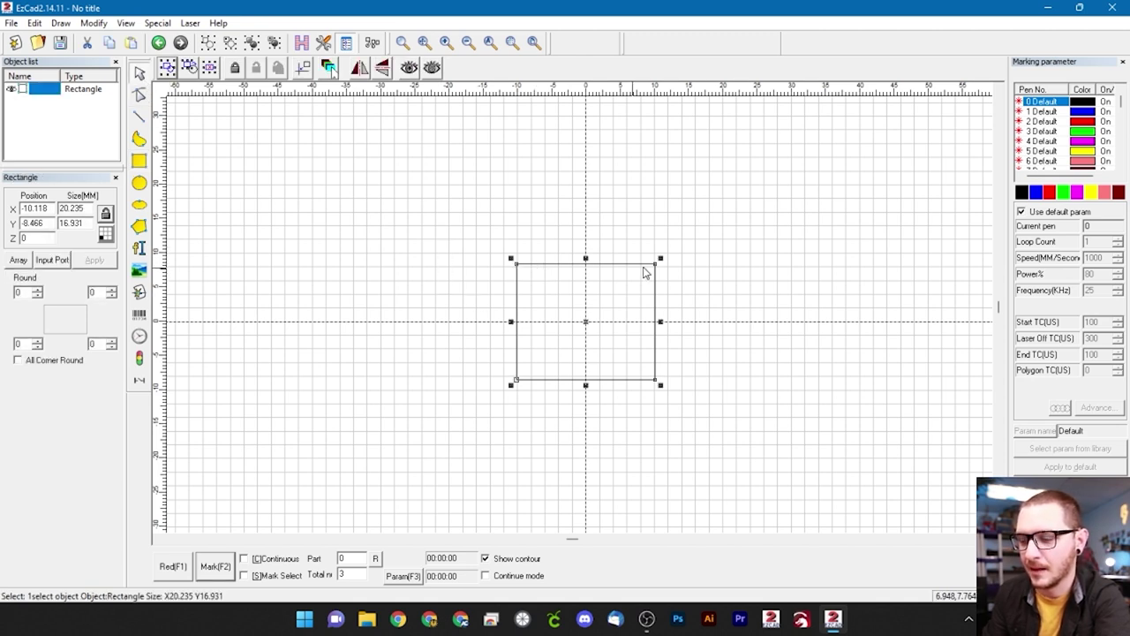
key(Left)
key(Left)
key(Left)
key(Left)
key(Left)
key(Left)
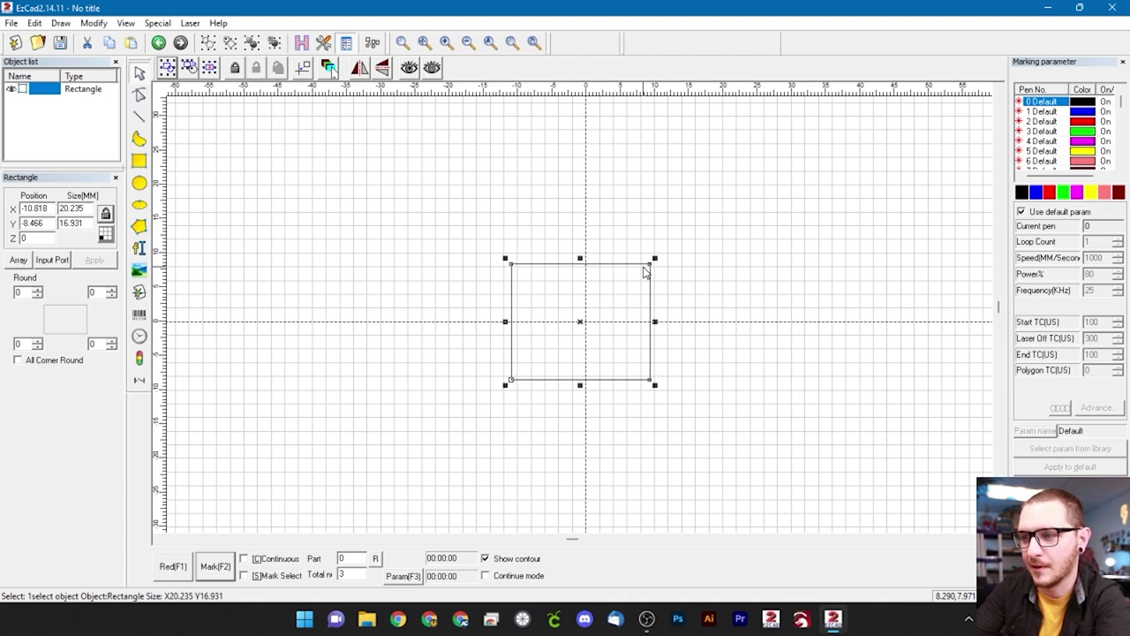
key(Left)
key(Left)
key(Left)
key(Left)
key(Left)
key(Left)
key(Left)
key(Left)
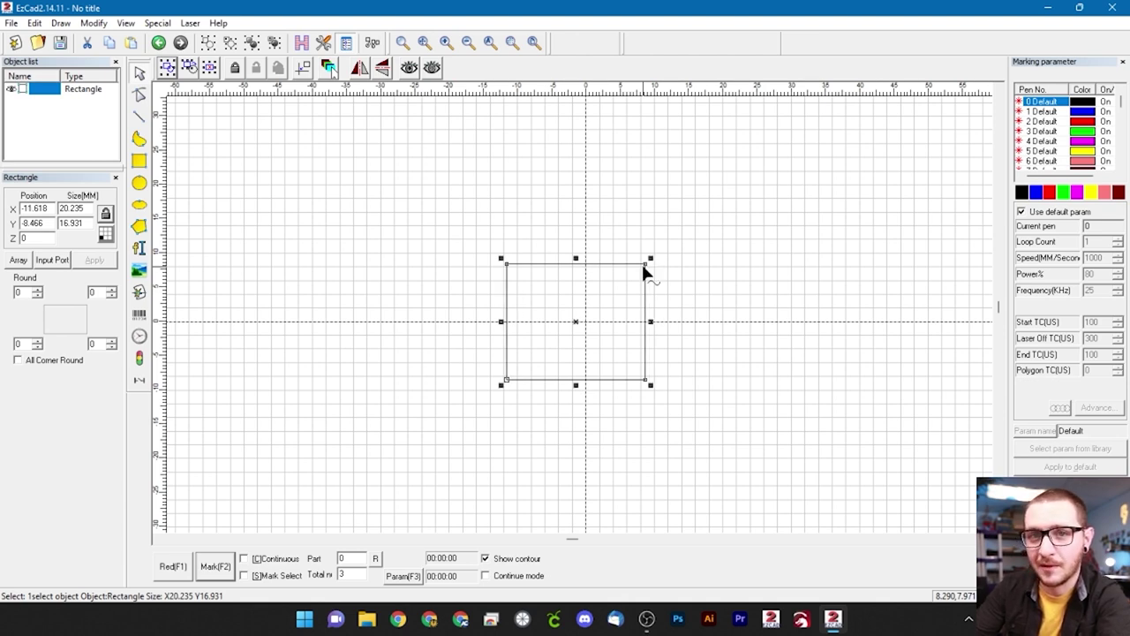
key(Left)
key(Left)
key(Left)
key(Left)
key(Left)
key(Left)
key(Left)
key(Left)
key(Left)
key(Left)
key(Left)
key(Left)
key(Left)
key(Left)
key(Left)
key(Left)
key(Left)
key(Left)
key(Left)
key(Left)
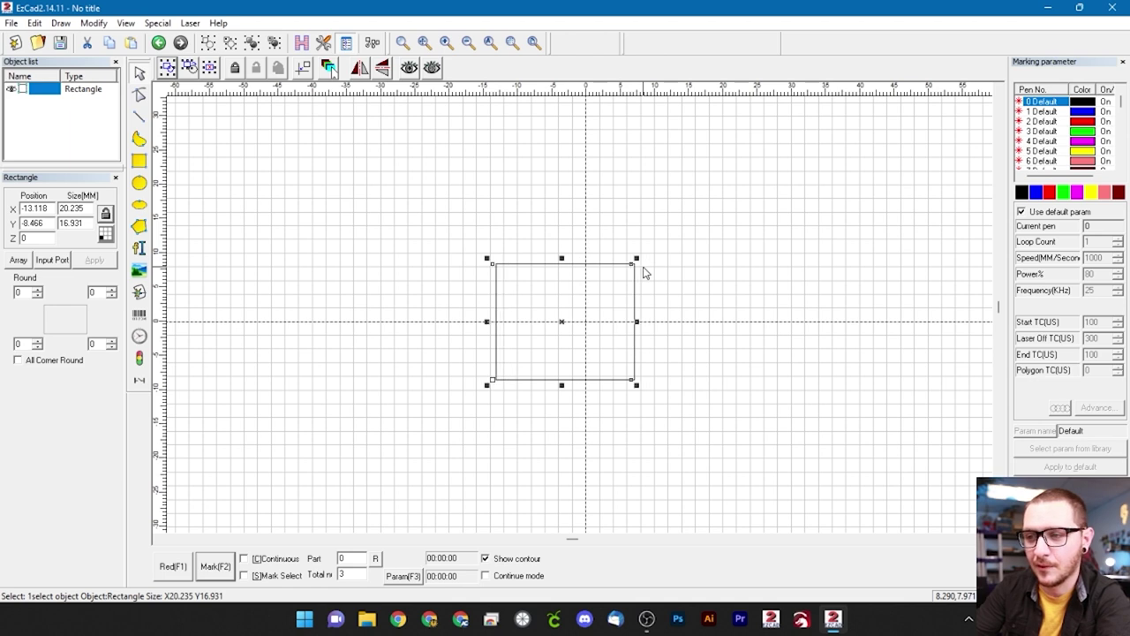
key(Left)
key(Left)
key(Left)
key(Left)
key(Left)
key(Left)
key(Left)
key(Left)
key(Left)
key(Left)
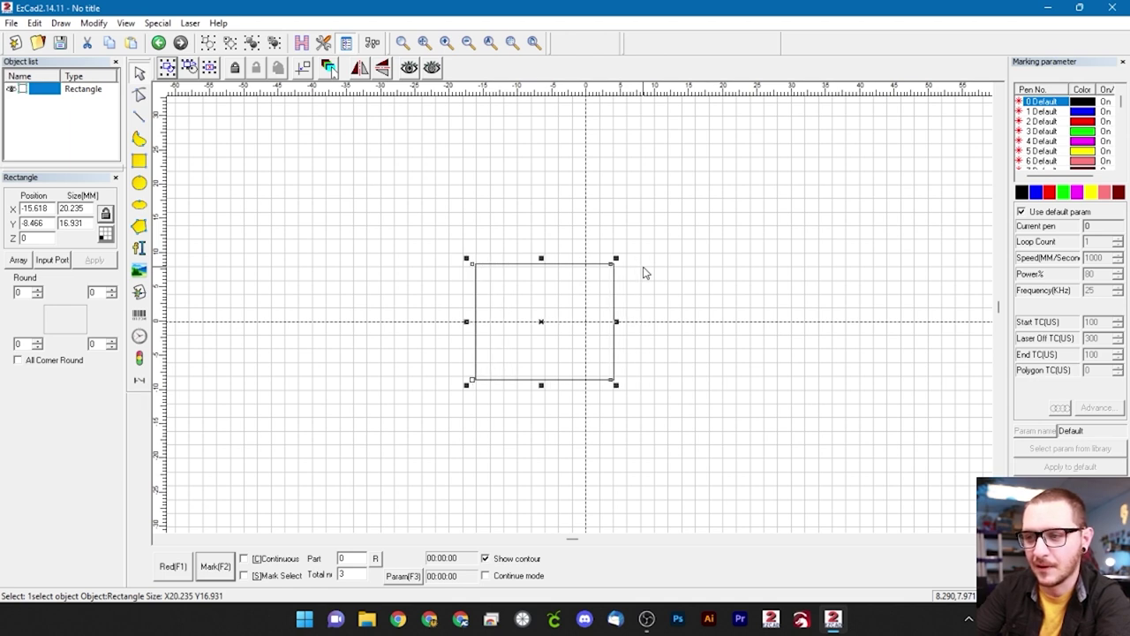
key(Left)
key(Left)
key(Left)
key(Left)
key(Left)
key(Left)
key(Left)
key(Left)
key(Left)
key(Left)
key(Left)
key(Left)
key(Left)
key(Left)
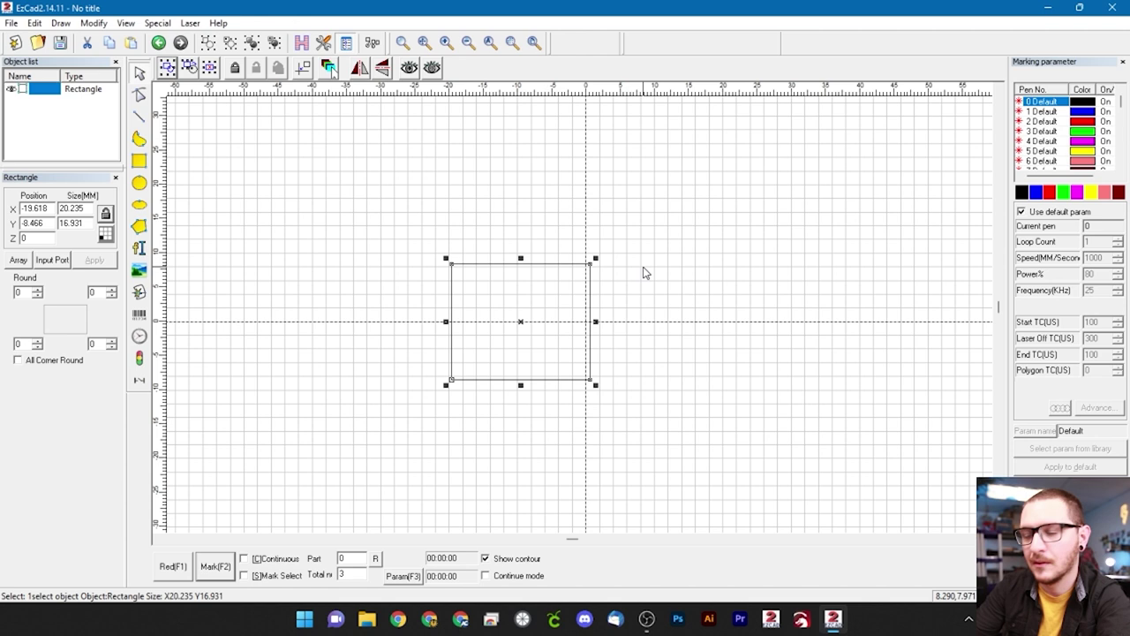
Step: Rotate the rectangle 90 degrees clockwise in 15-degree increments, then deselect it
key(ctrl+Right)
key(ctrl+Right)
key(ctrl+Right)
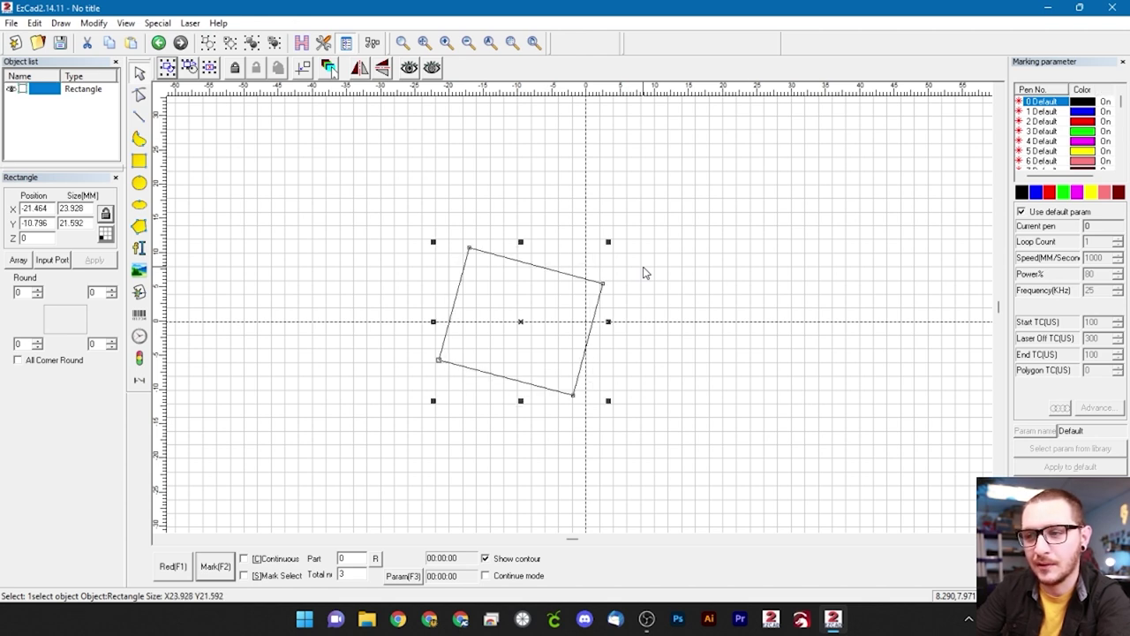
key(ctrl+Right)
key(ctrl+Right)
key(ctrl+Right)
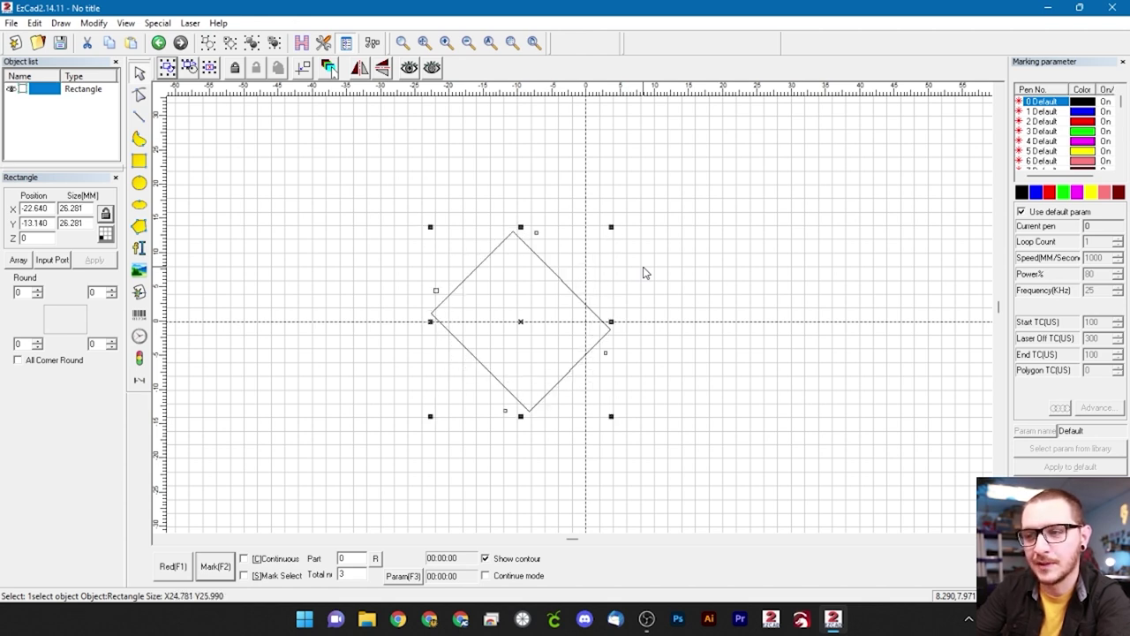
key(ctrl+Right)
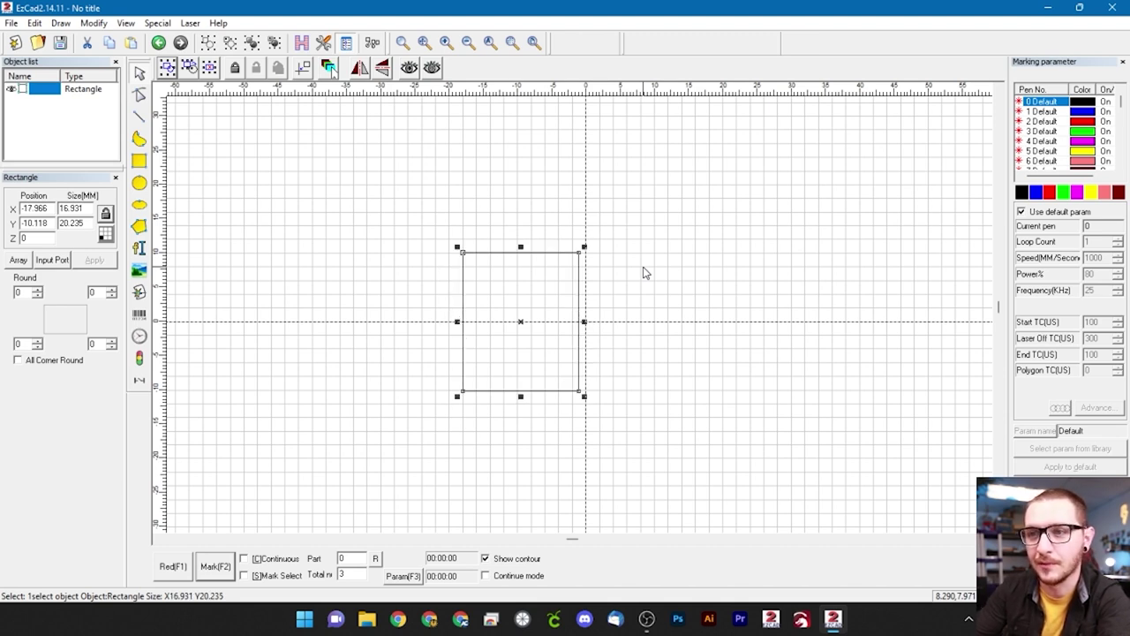
click(695, 279)
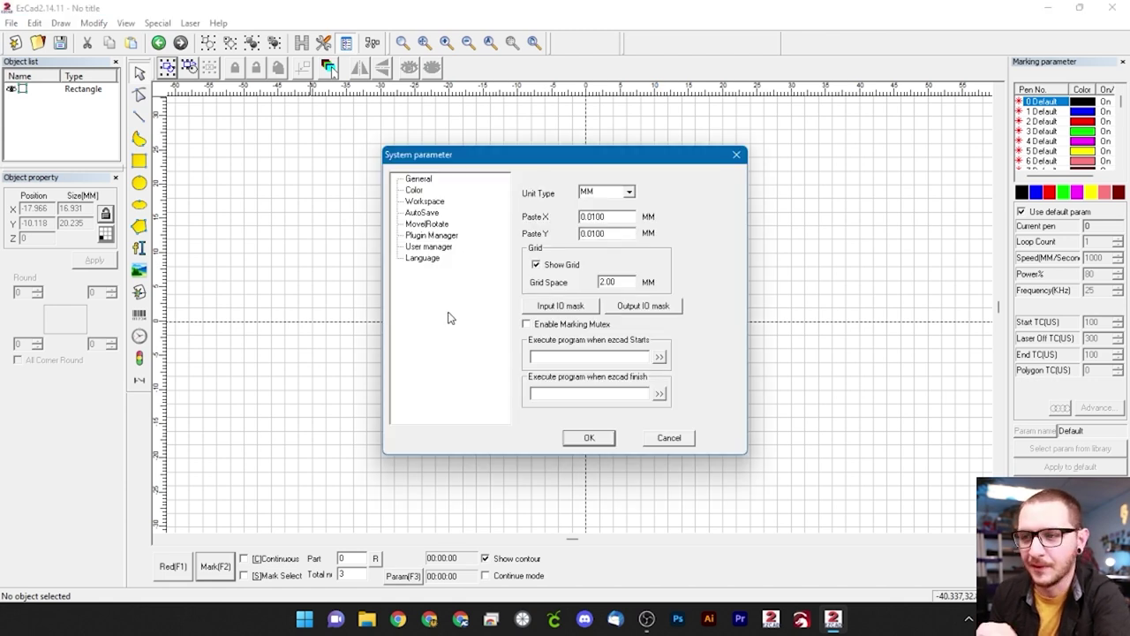
Step: Examine the available language choices in the system parameters and close the settings
click(426, 261)
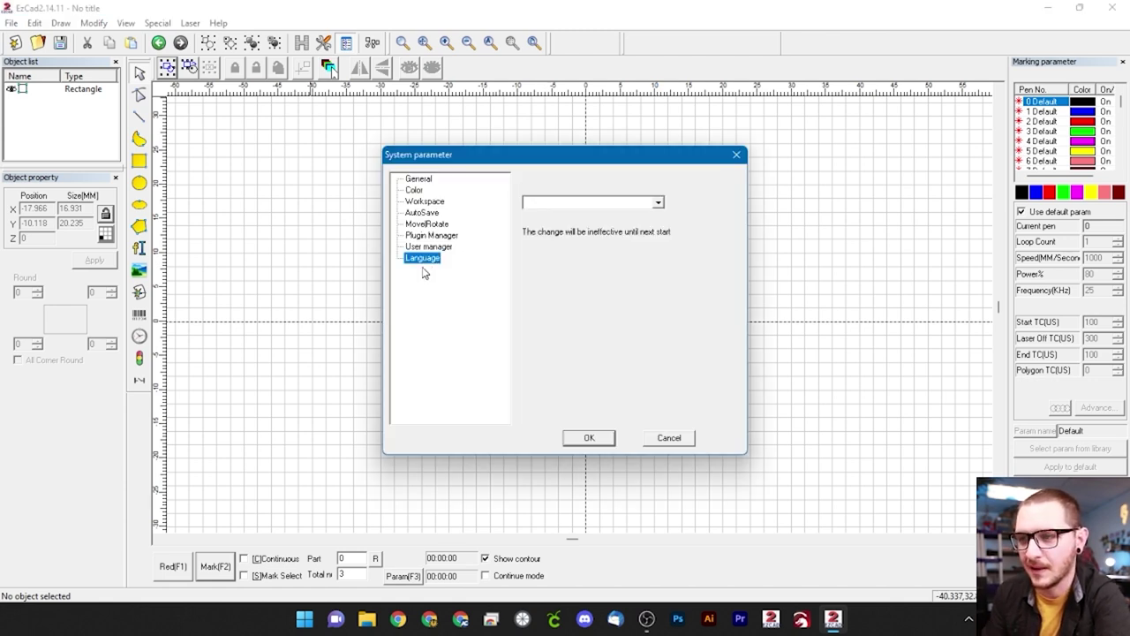
click(657, 203)
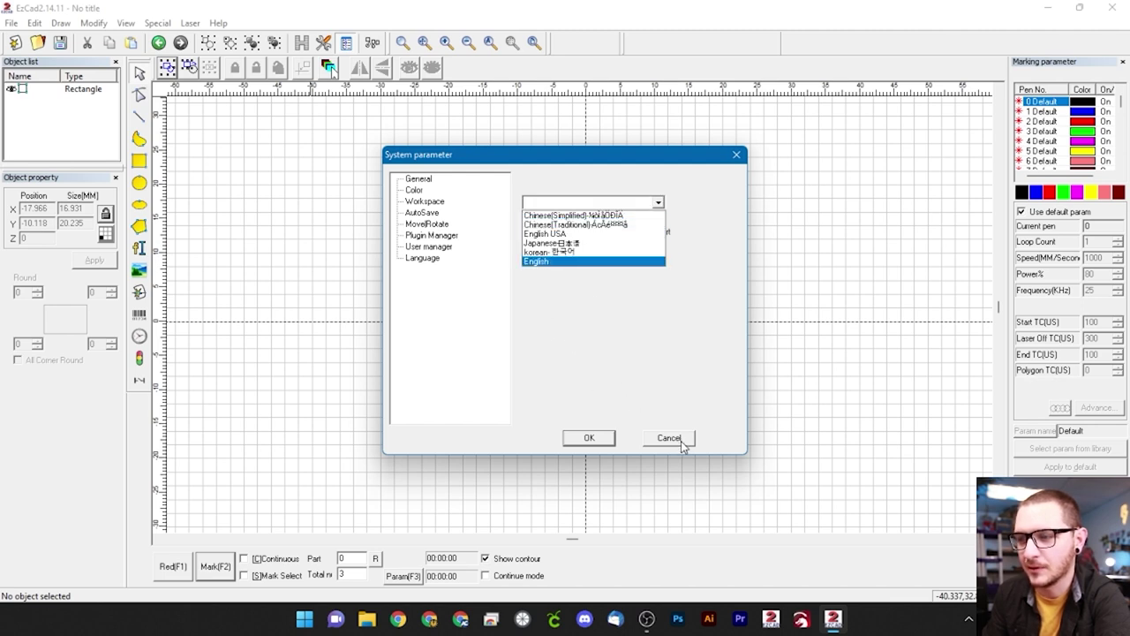
click(589, 438)
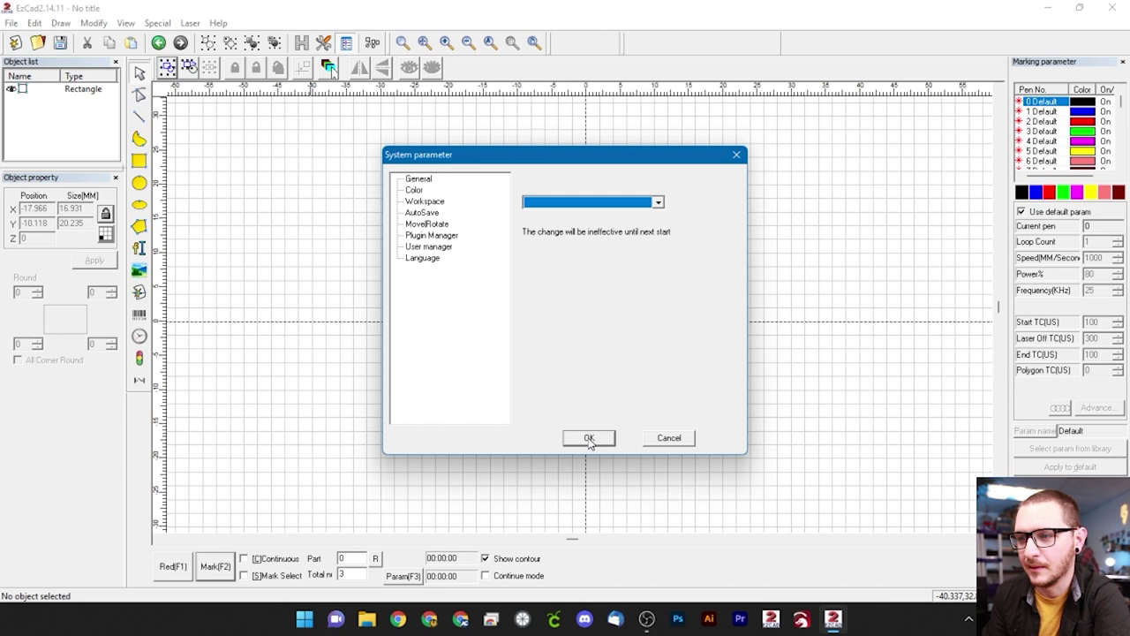
click(586, 439)
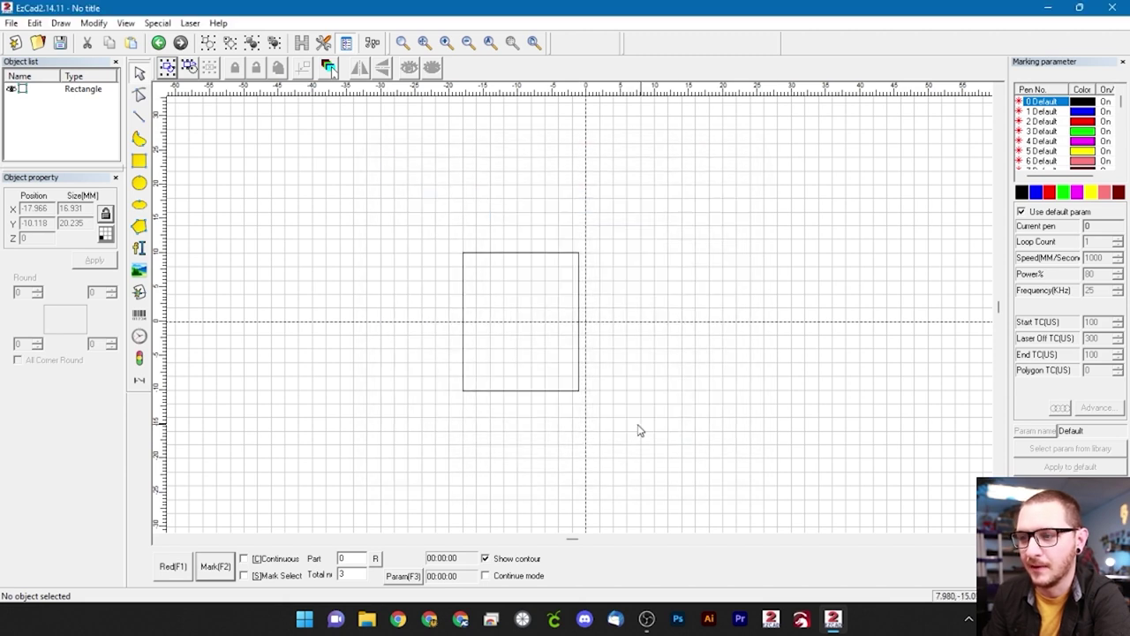
Step: Delete the test rectangle from the workspace
click(576, 380)
key(Delete)
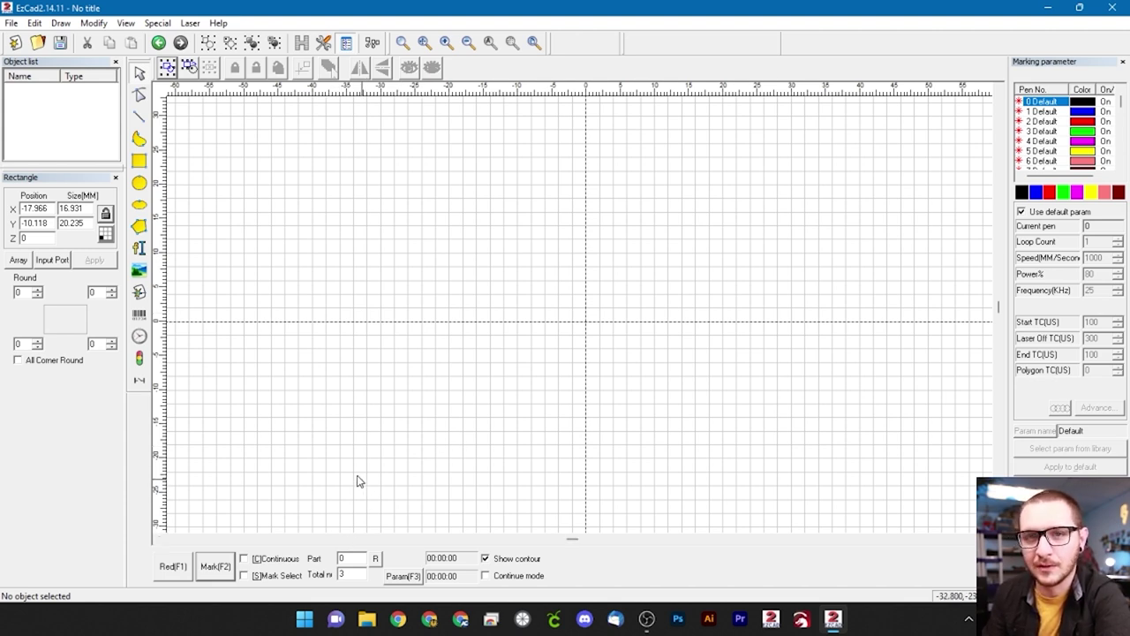
Step: Set the field size to 220 mm in the marking configuration's Field settings
click(403, 575)
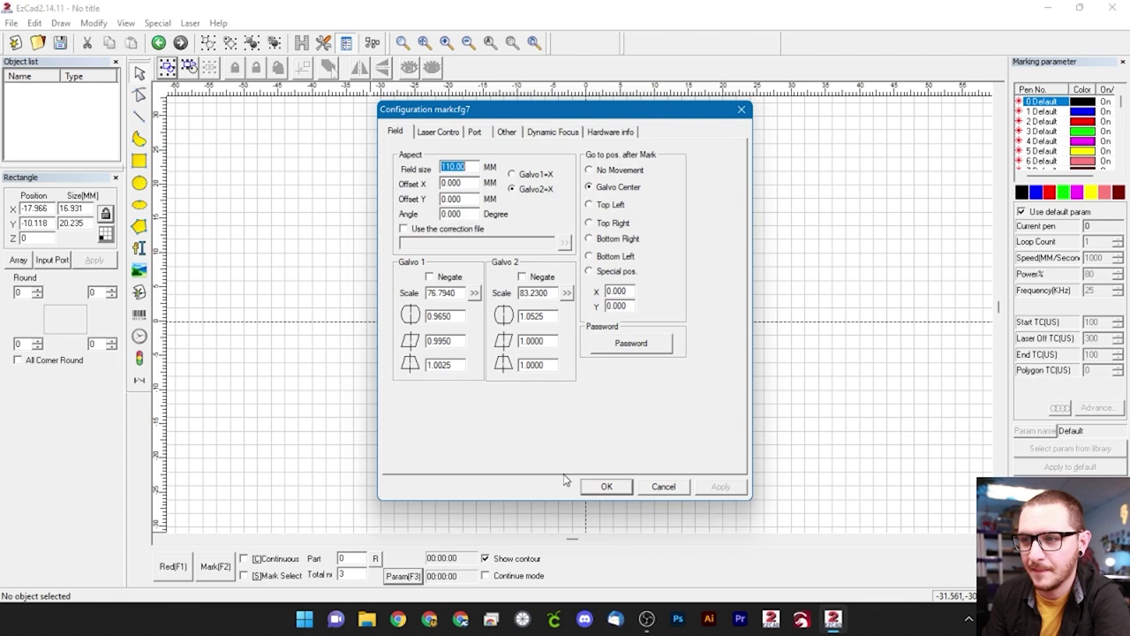
click(462, 166)
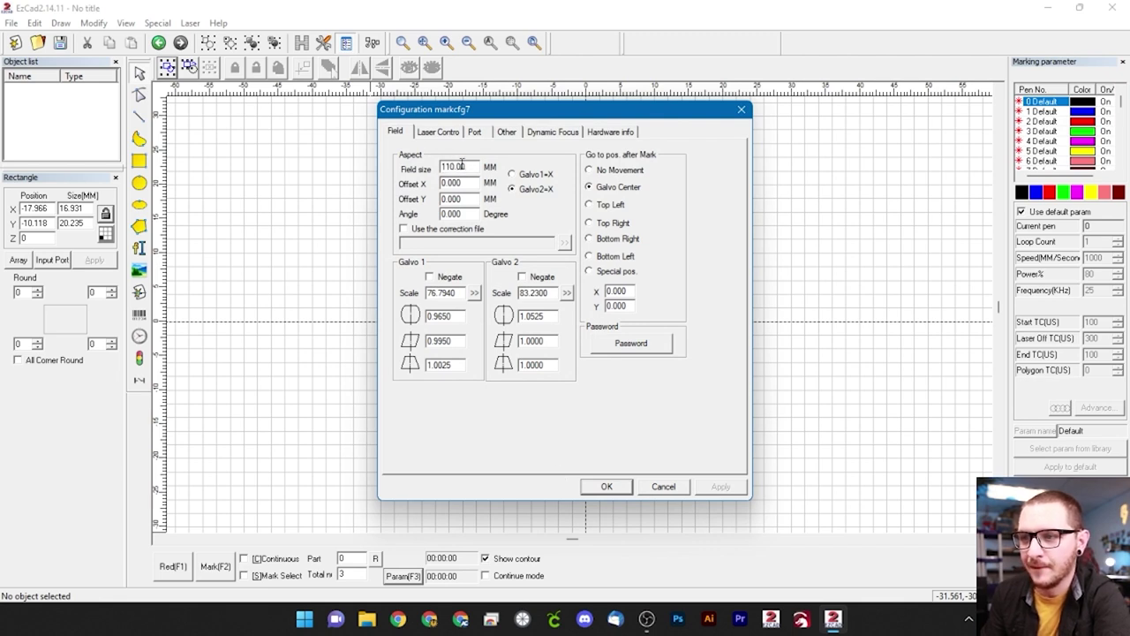
double_click(439, 166)
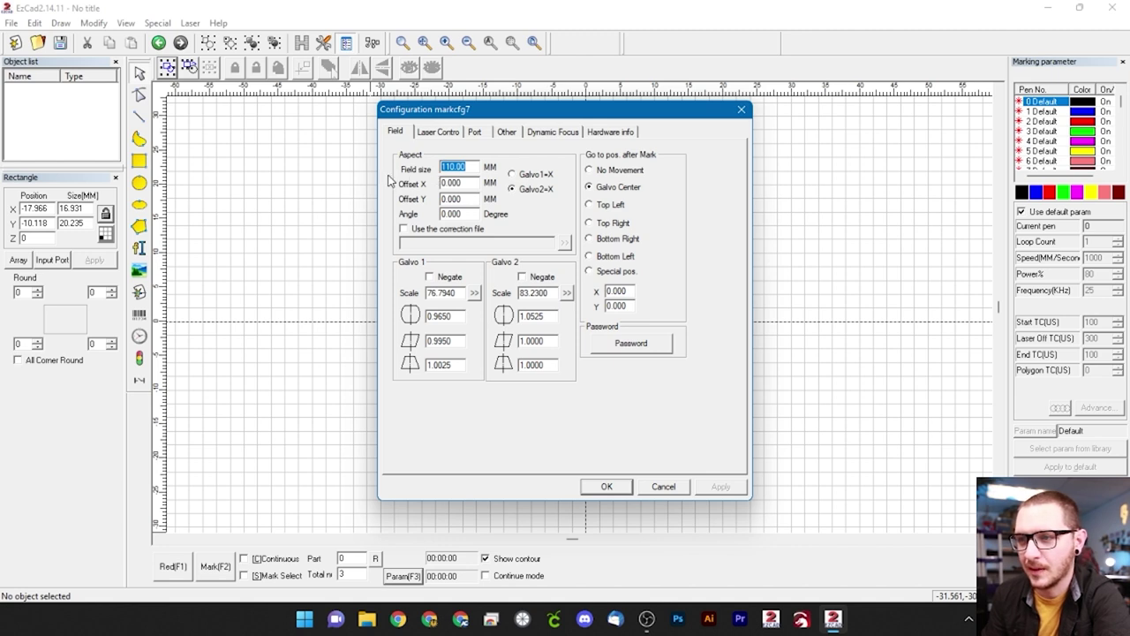
text(220)
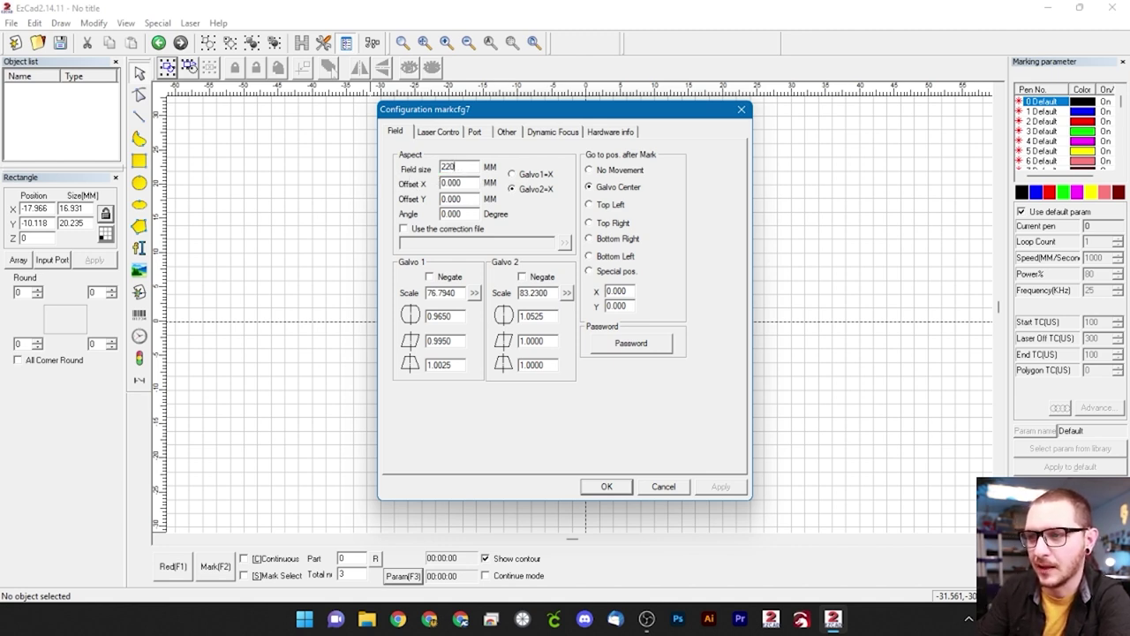
Step: Switch the field's axis assignment to Galvo1=X and back to Galvo2=X
click(515, 175)
click(512, 190)
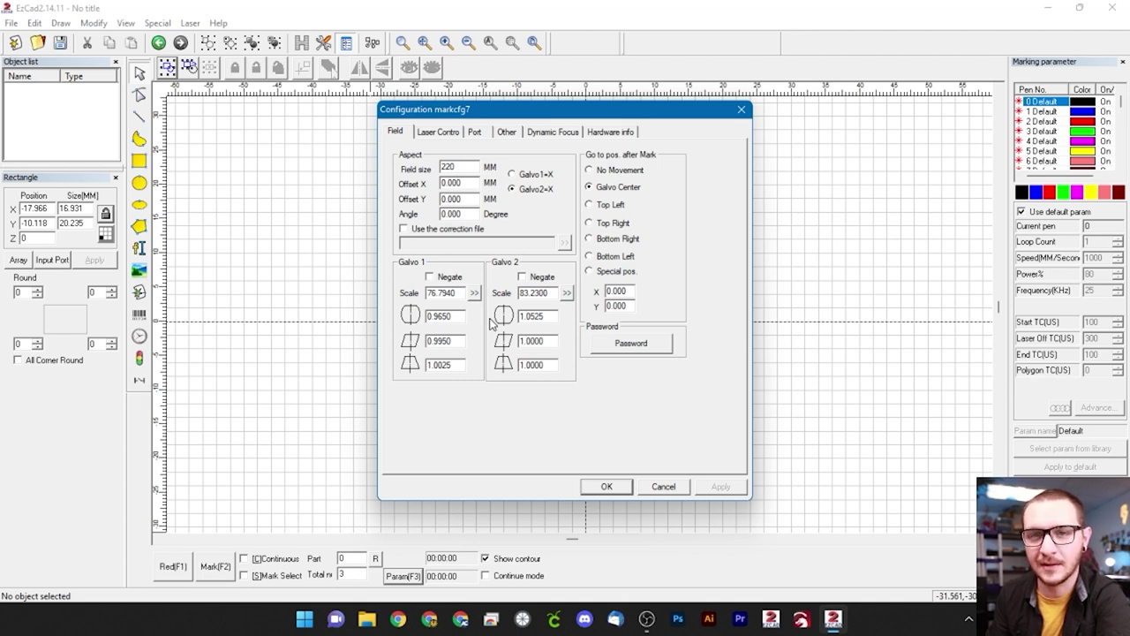
Step: Choose JPT as the fiber laser serial and set the maximum PWM frequency to 400 kHz in the laser control settings
click(441, 133)
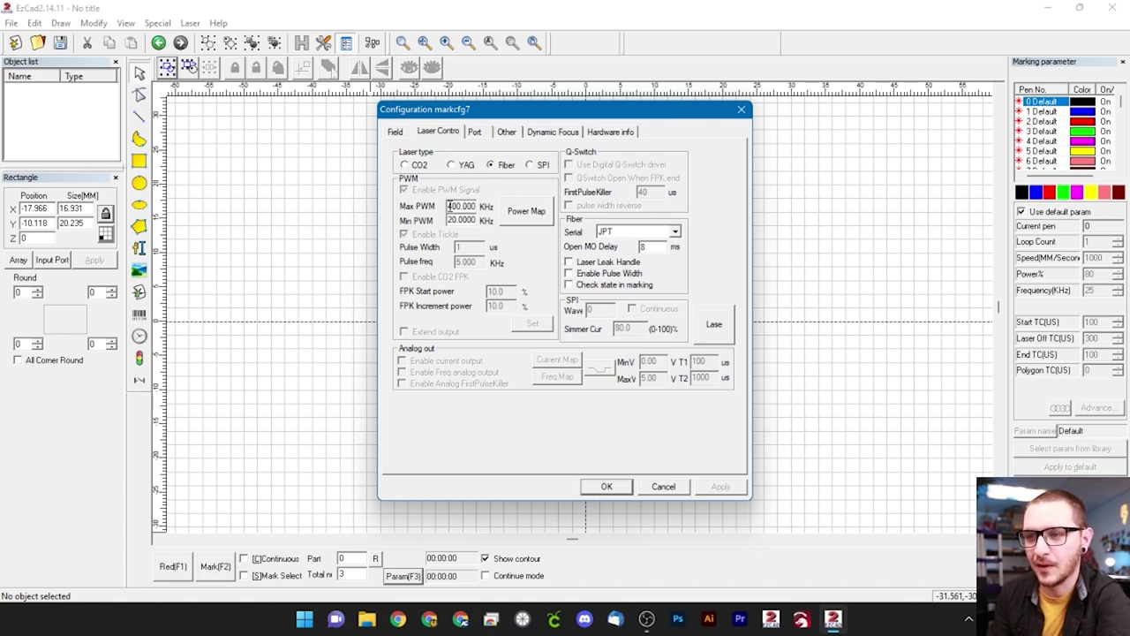
double_click(449, 206)
double_click(471, 218)
drag(474, 220, 460, 221)
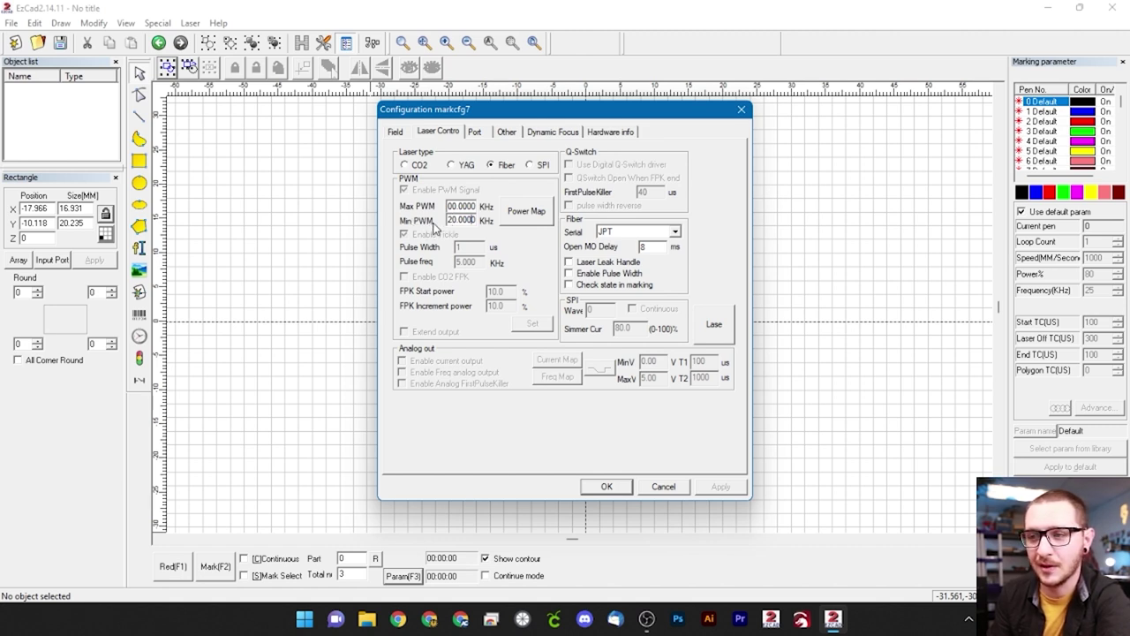
click(669, 233)
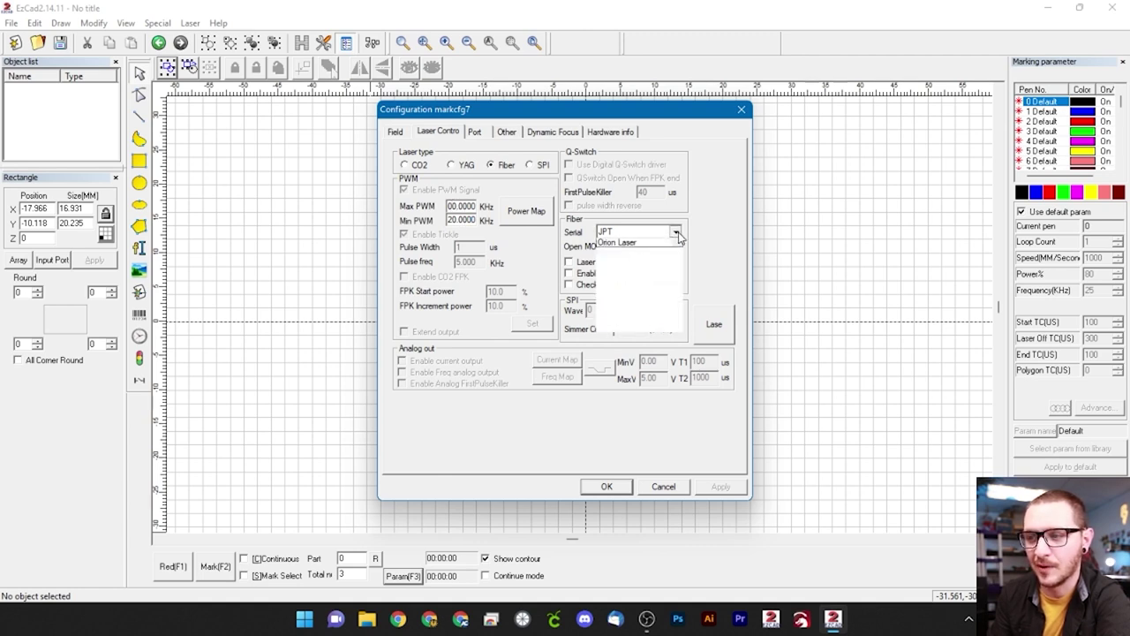
click(630, 272)
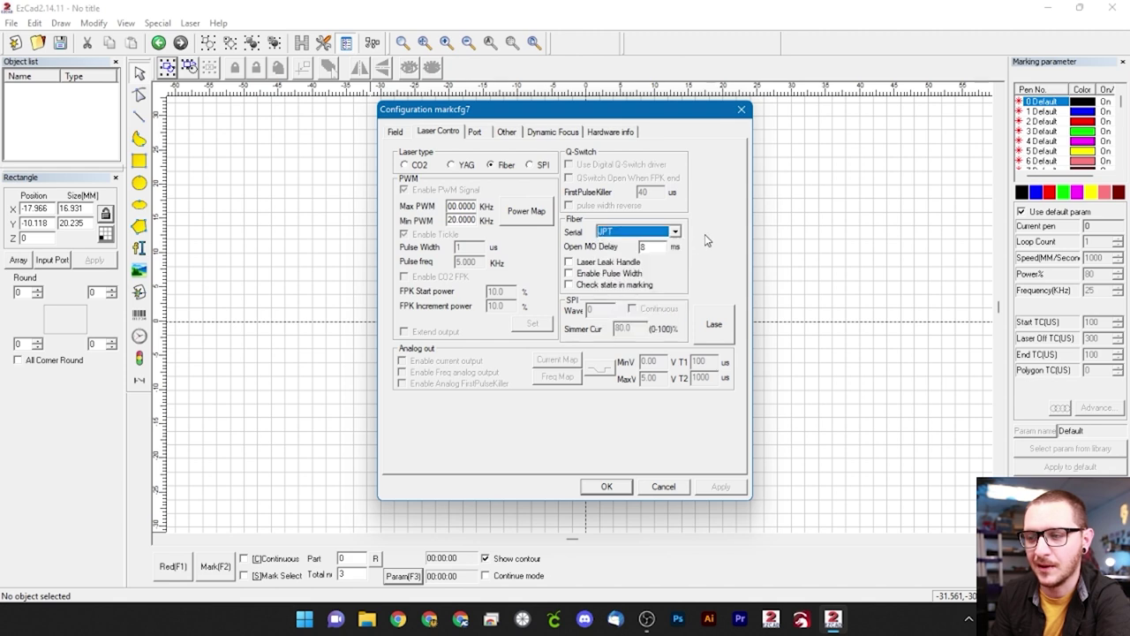
click(449, 206)
key(BackSpace)
text(4)
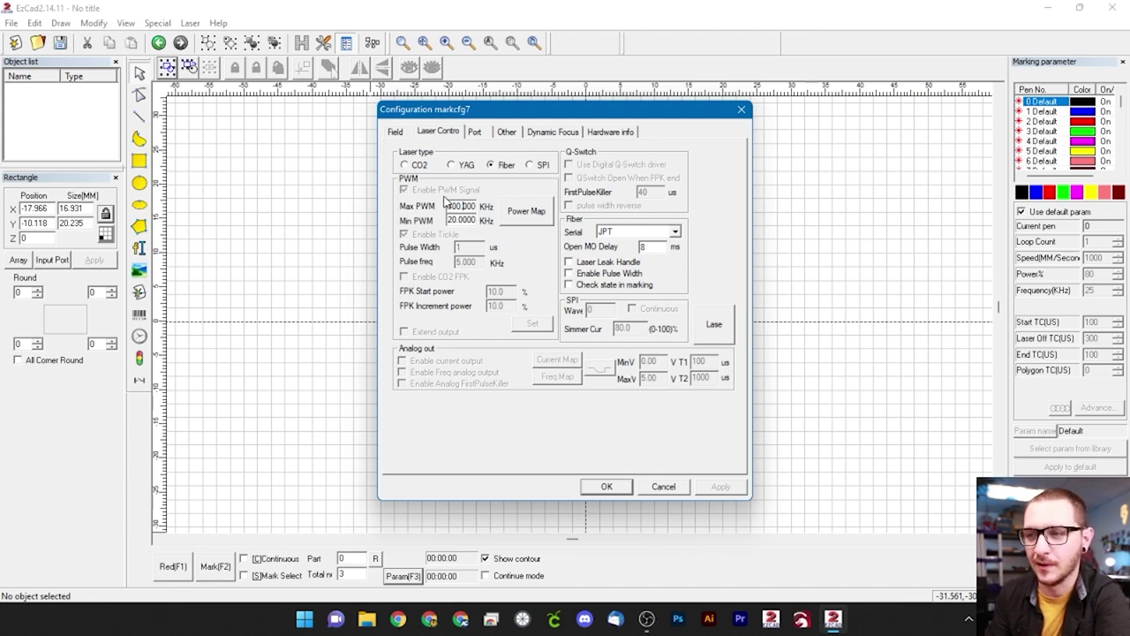
Step: Enable the start mark dialog in the marking configuration's Other settings and apply the configuration
click(475, 131)
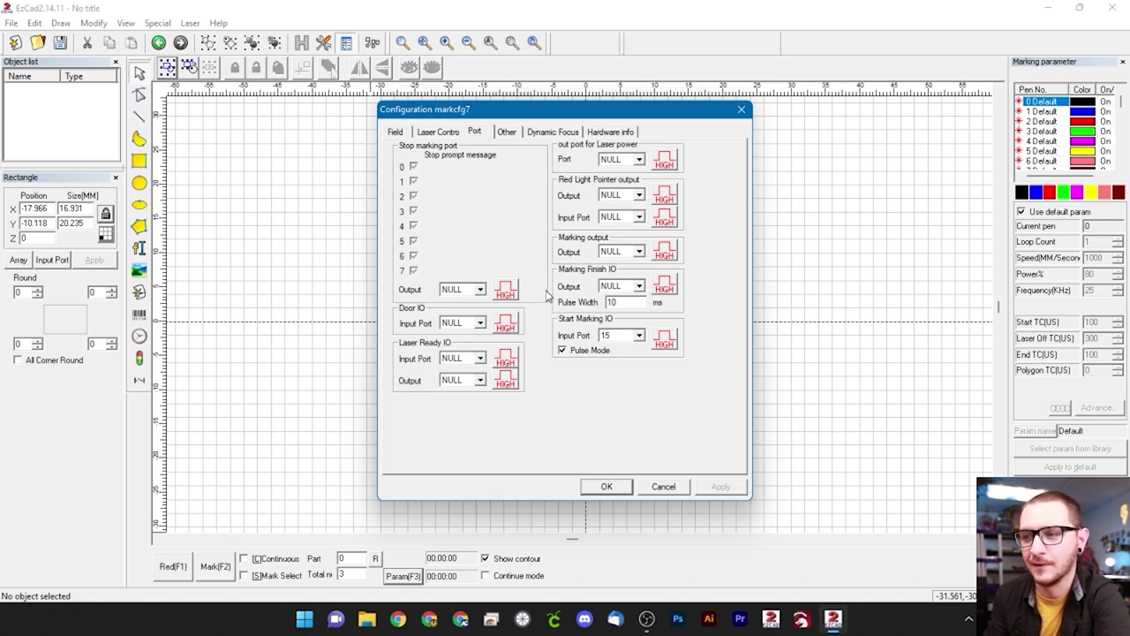
click(506, 132)
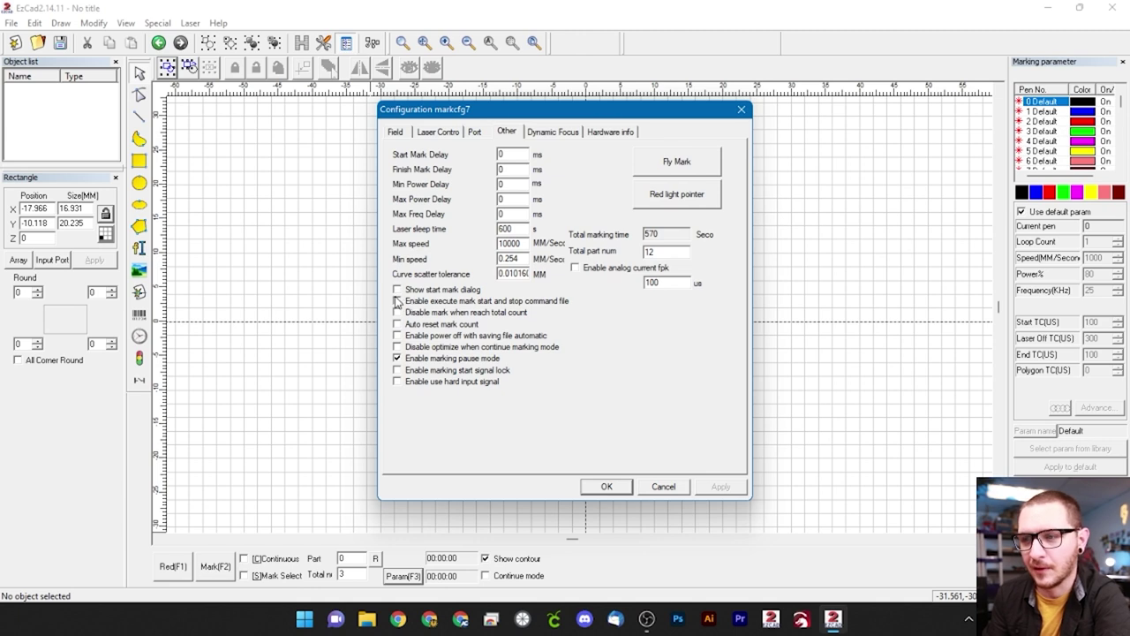
click(398, 291)
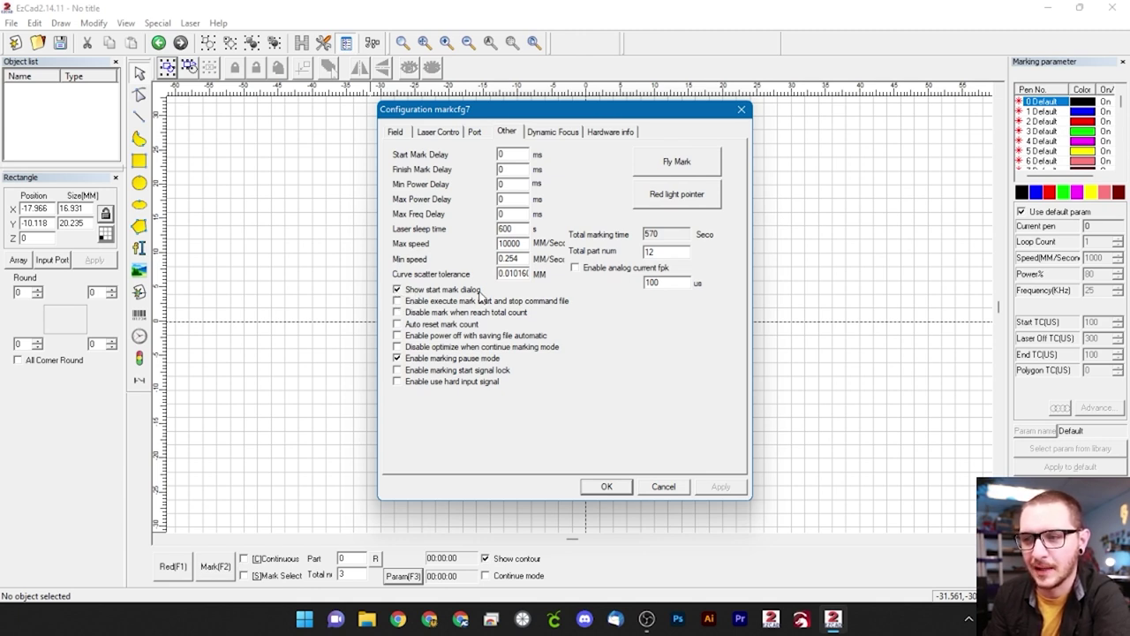
click(606, 485)
Step: Draw a circle about 75 mm in diameter and test the start-marking confirmation, cancelling the job
click(139, 183)
drag(454, 296, 705, 386)
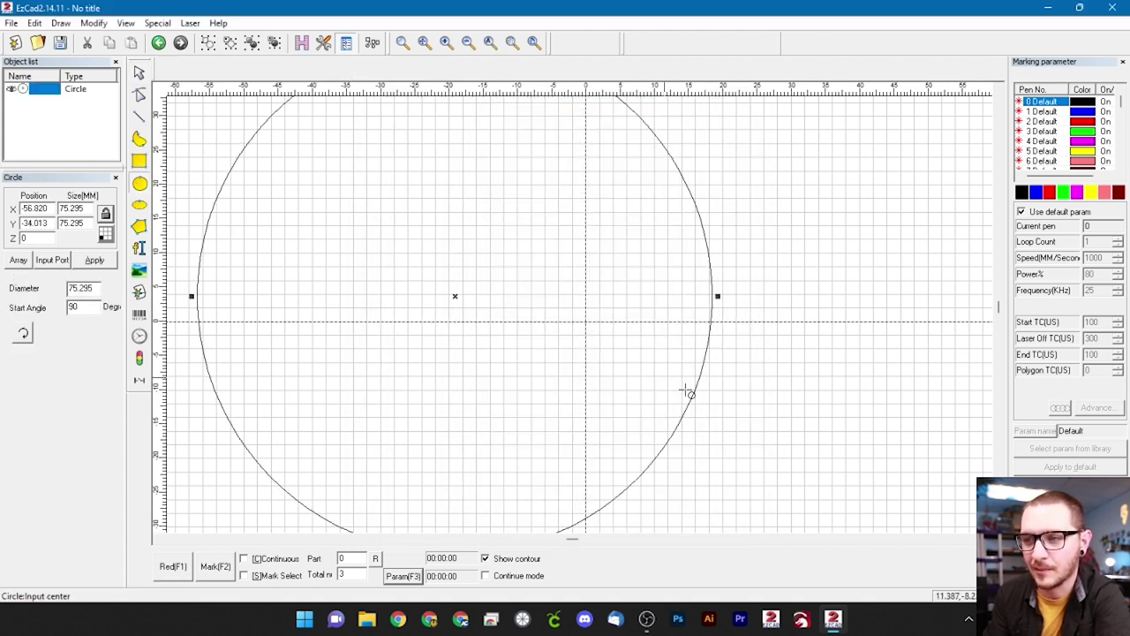
click(218, 570)
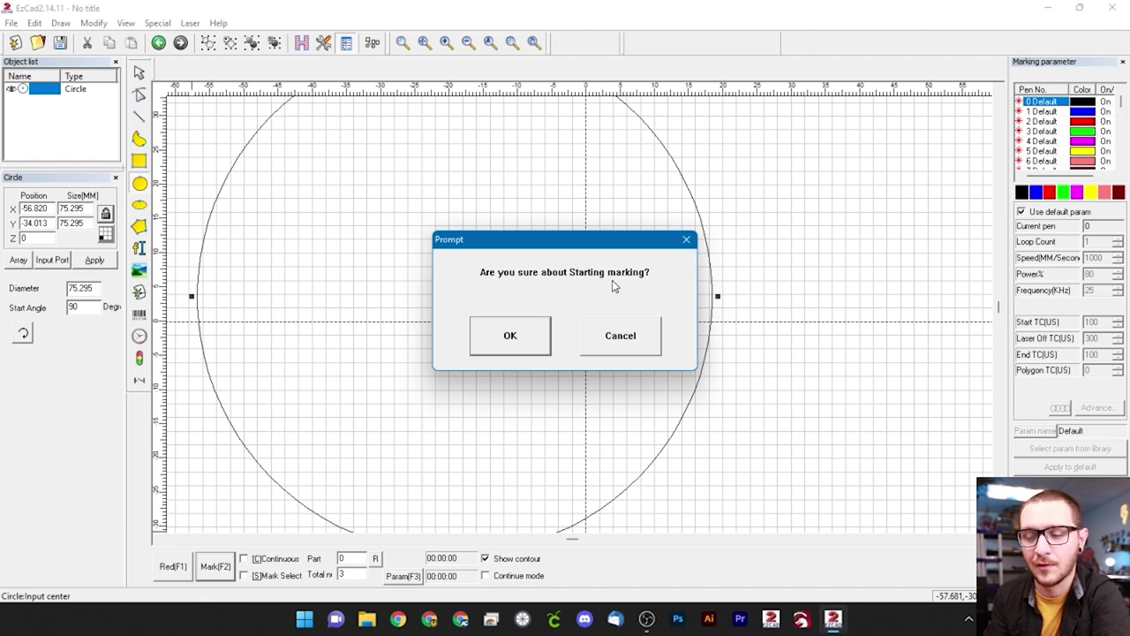
click(611, 340)
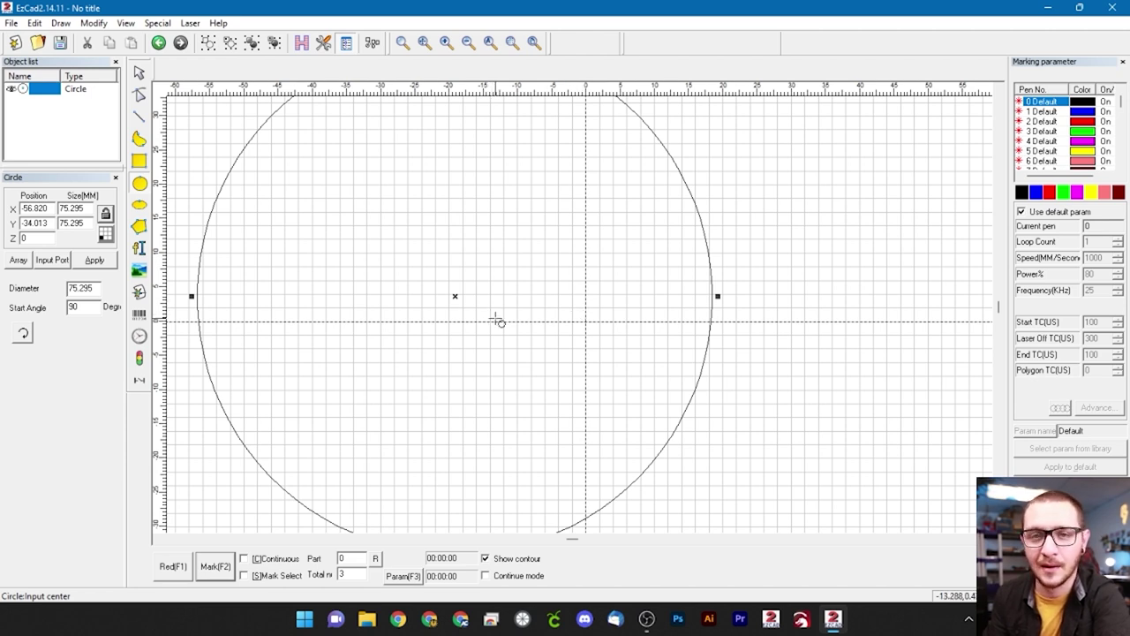
Step: Enable automatic mark count reset and the option that disables marking when the total count is reached in the marking configuration
click(402, 576)
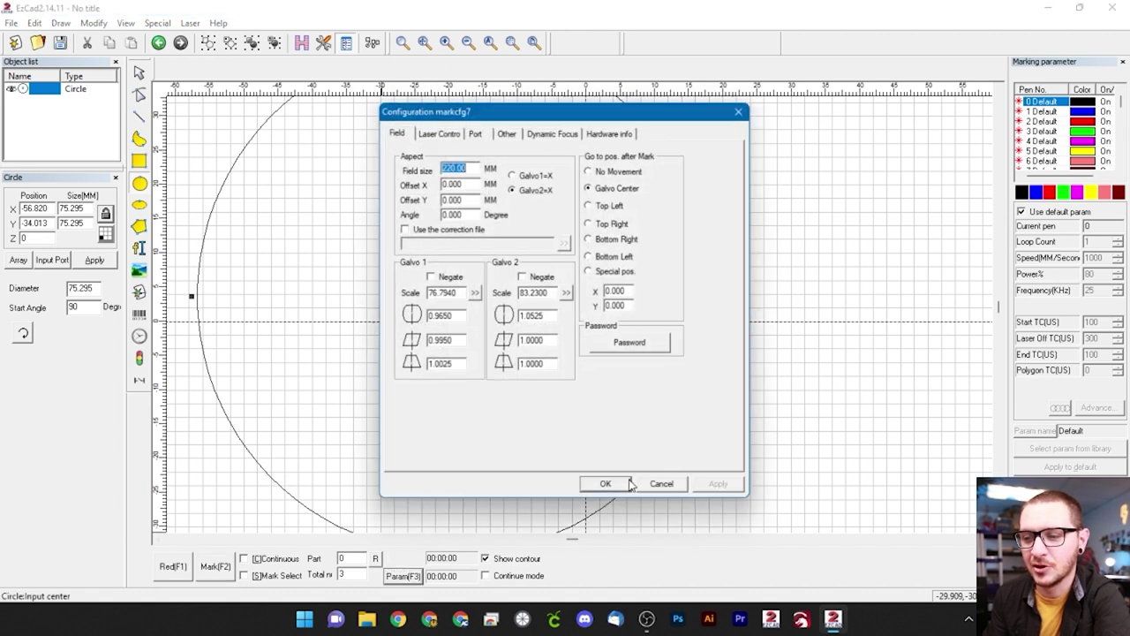
click(506, 133)
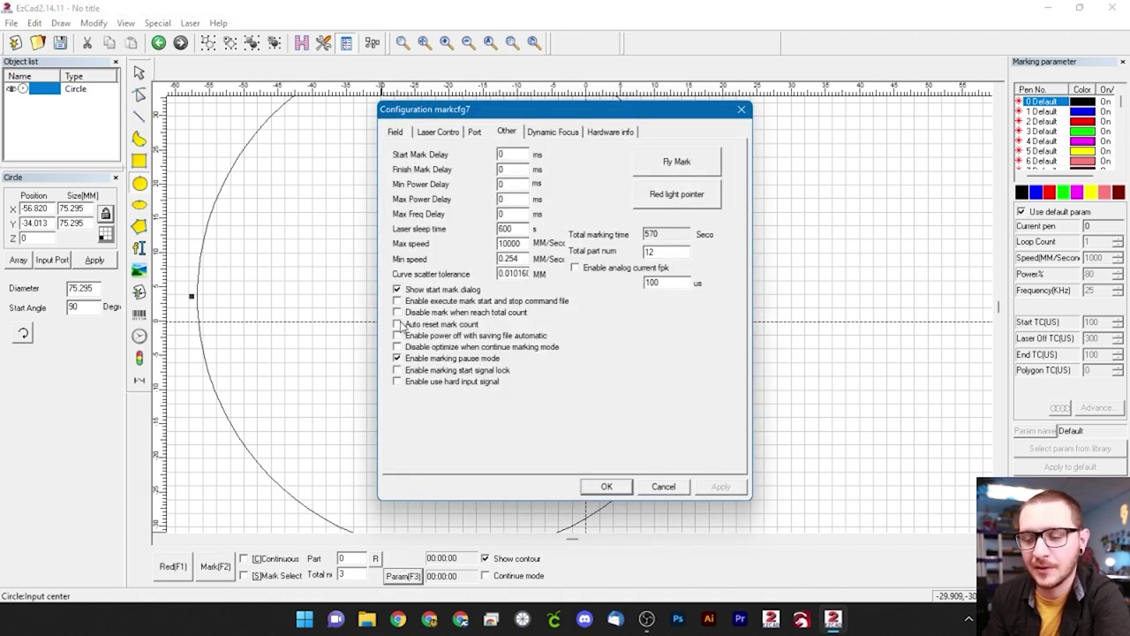
click(397, 324)
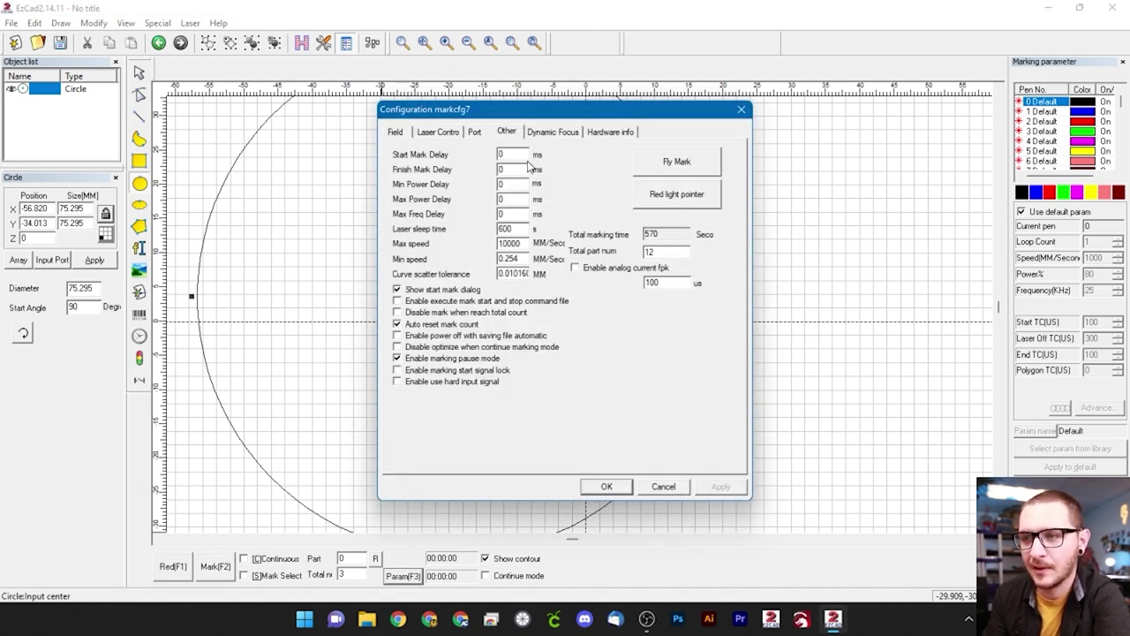
drag(537, 110, 644, 82)
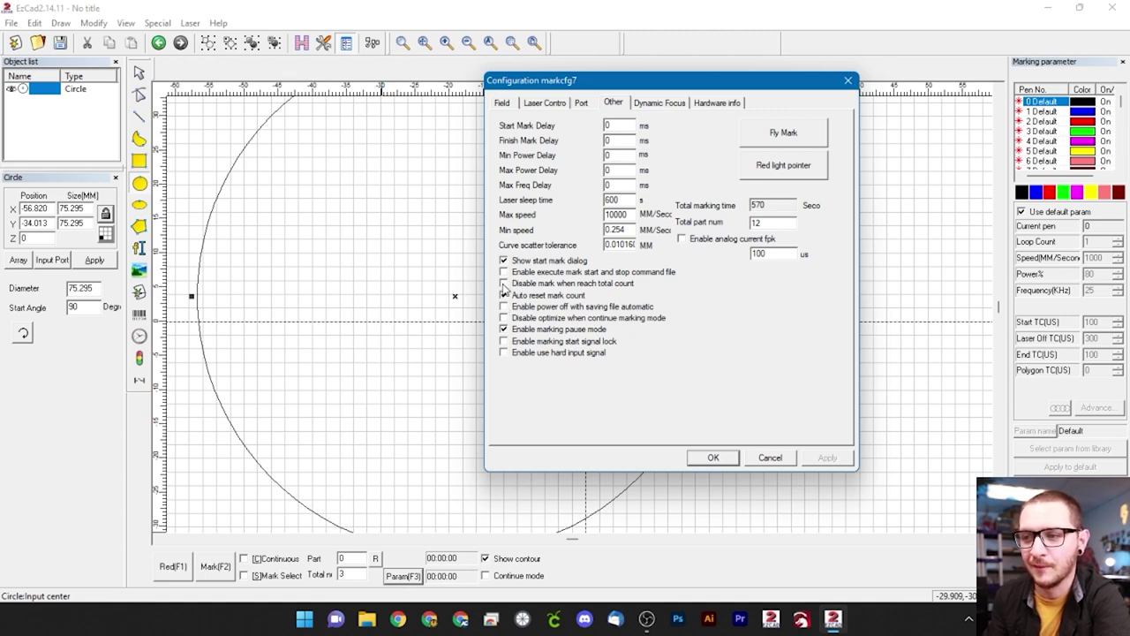
click(529, 284)
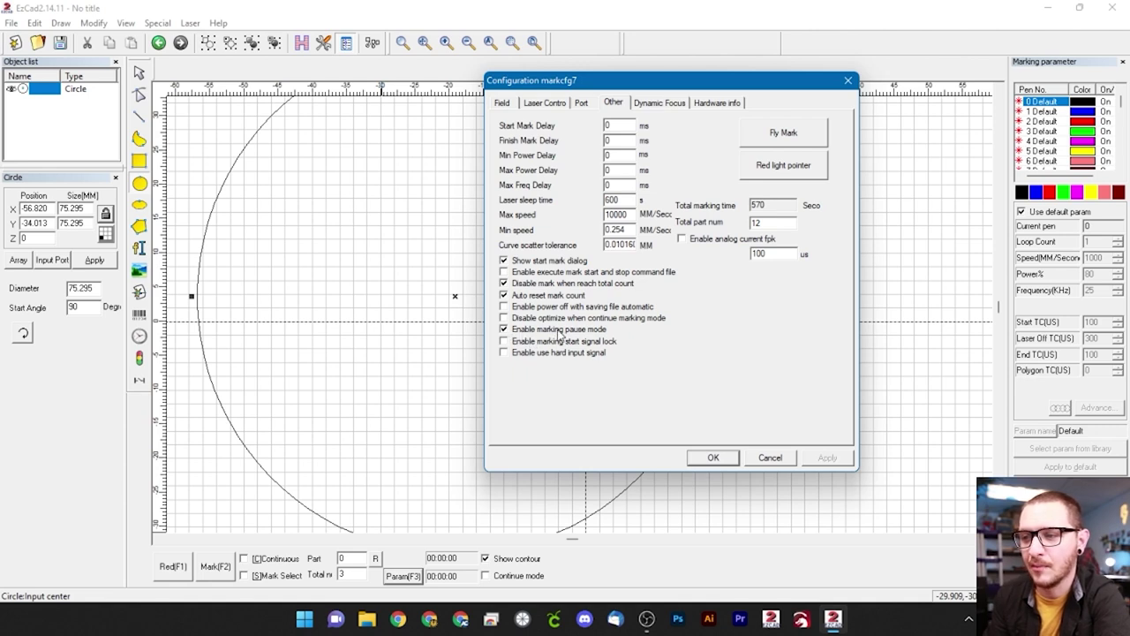
click(711, 459)
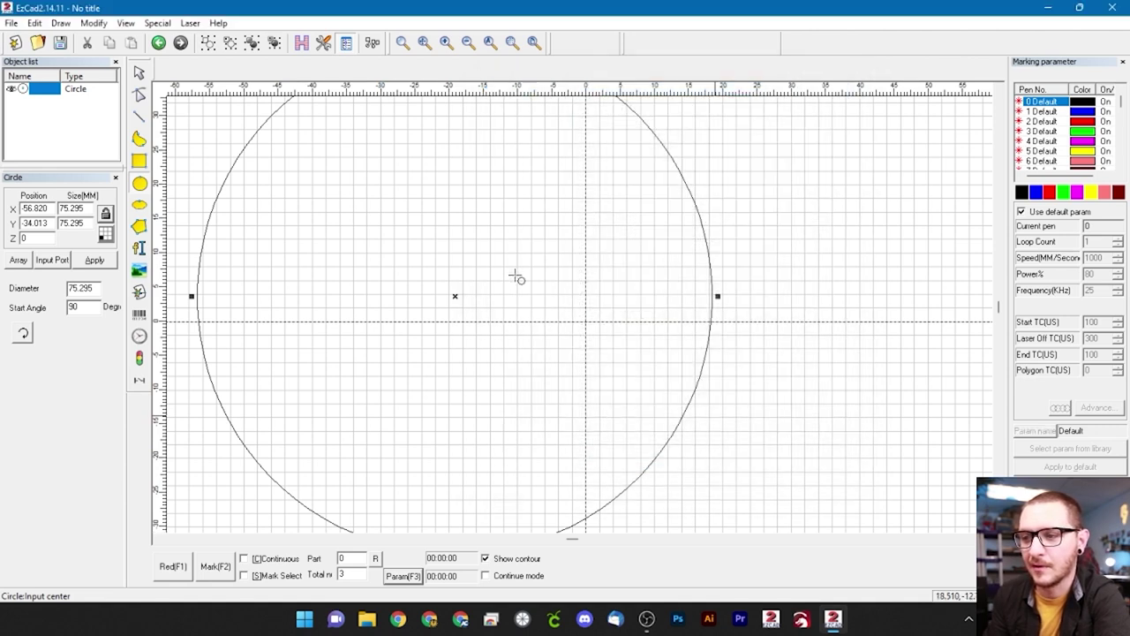
Step: Fill the circle with a 45-degree hatch at 0.025 mm line spacing
click(139, 74)
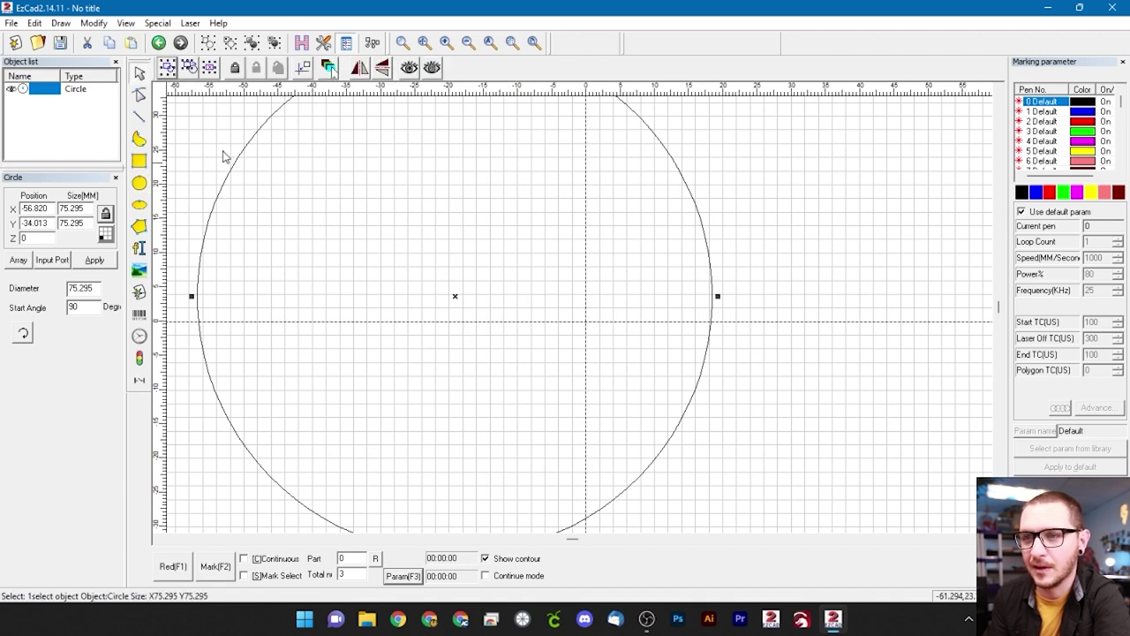
click(301, 42)
click(676, 161)
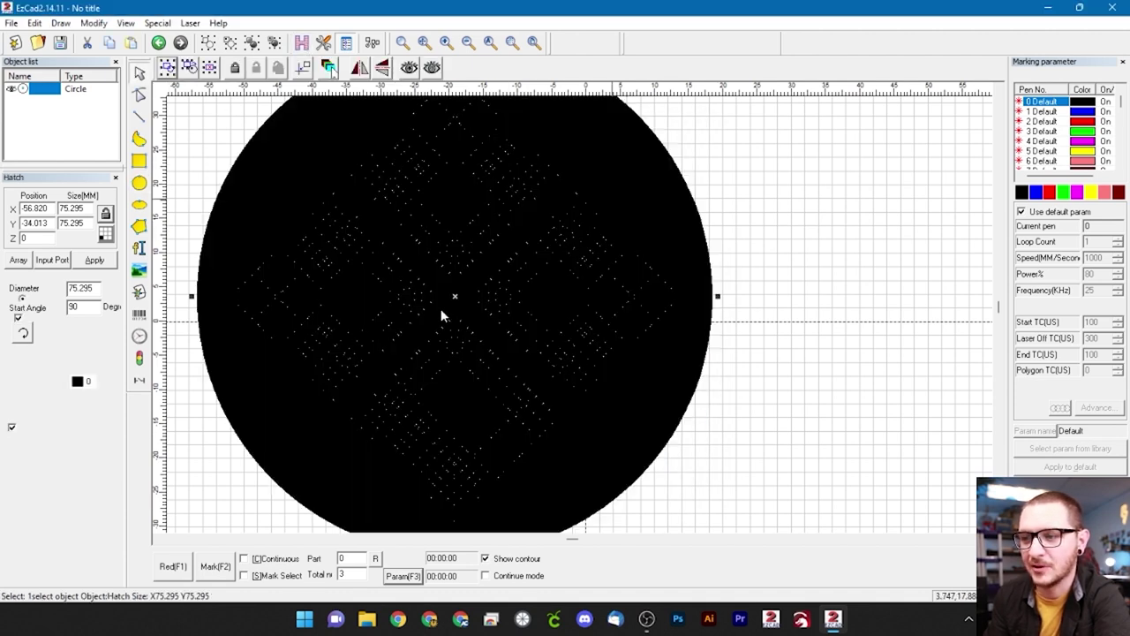
Step: Start marking the hatched circle, decline to continue the paused job, and deselect the circle
click(204, 571)
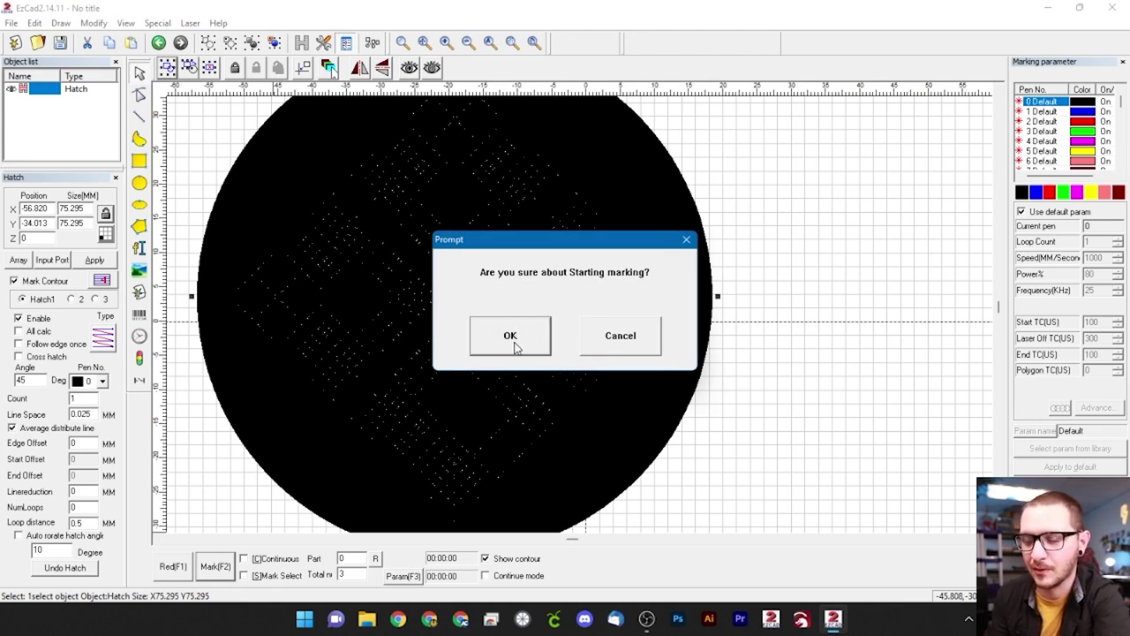
click(510, 344)
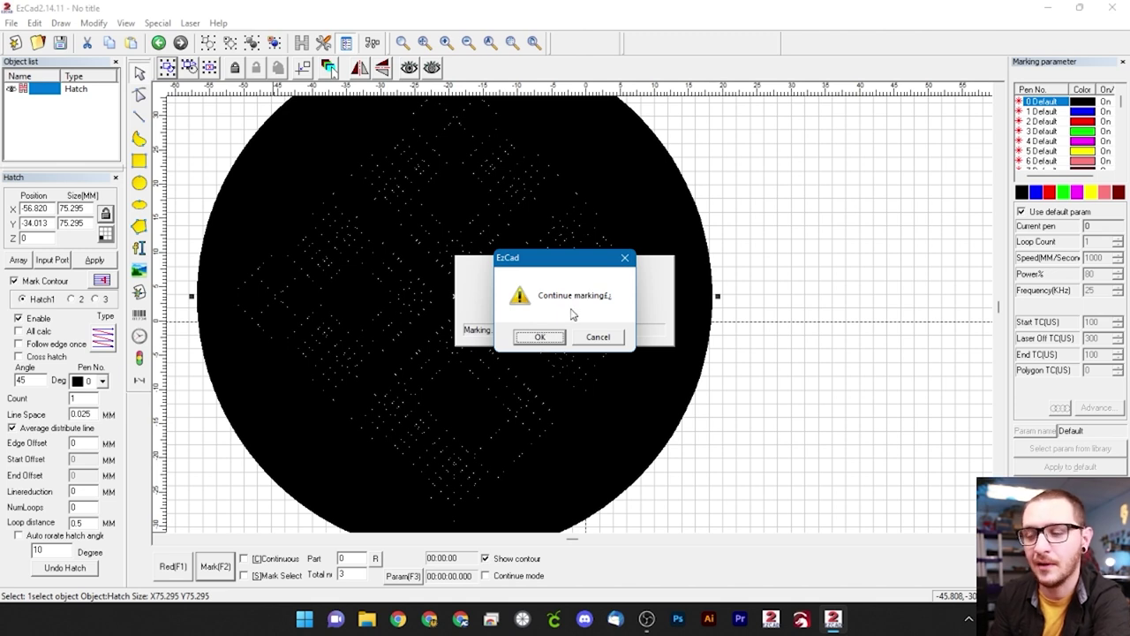
click(596, 341)
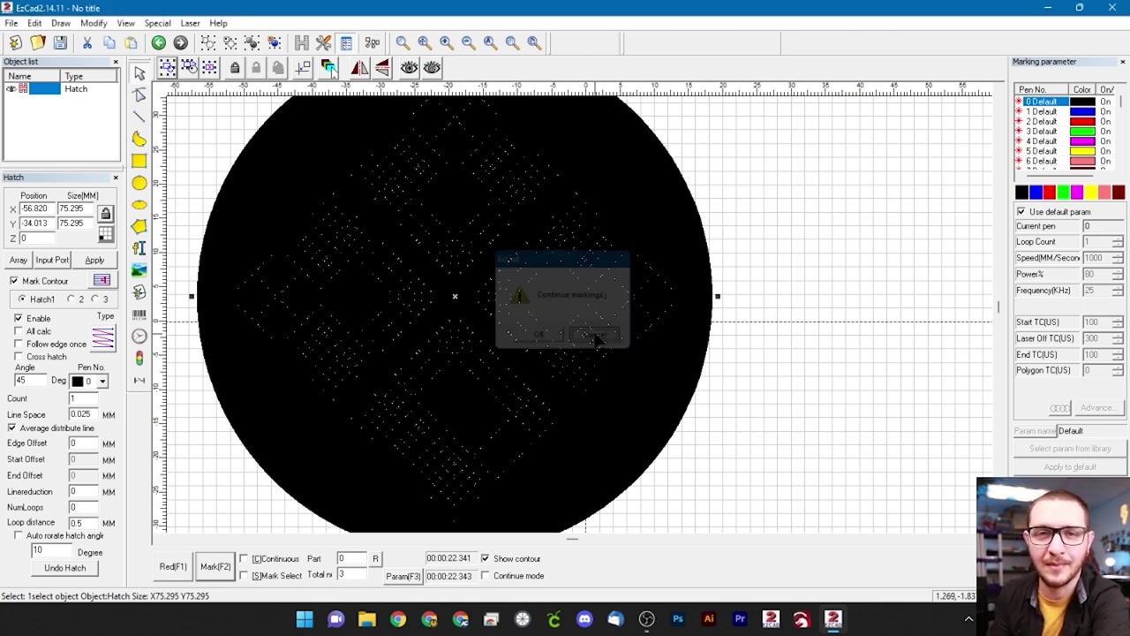
click(767, 225)
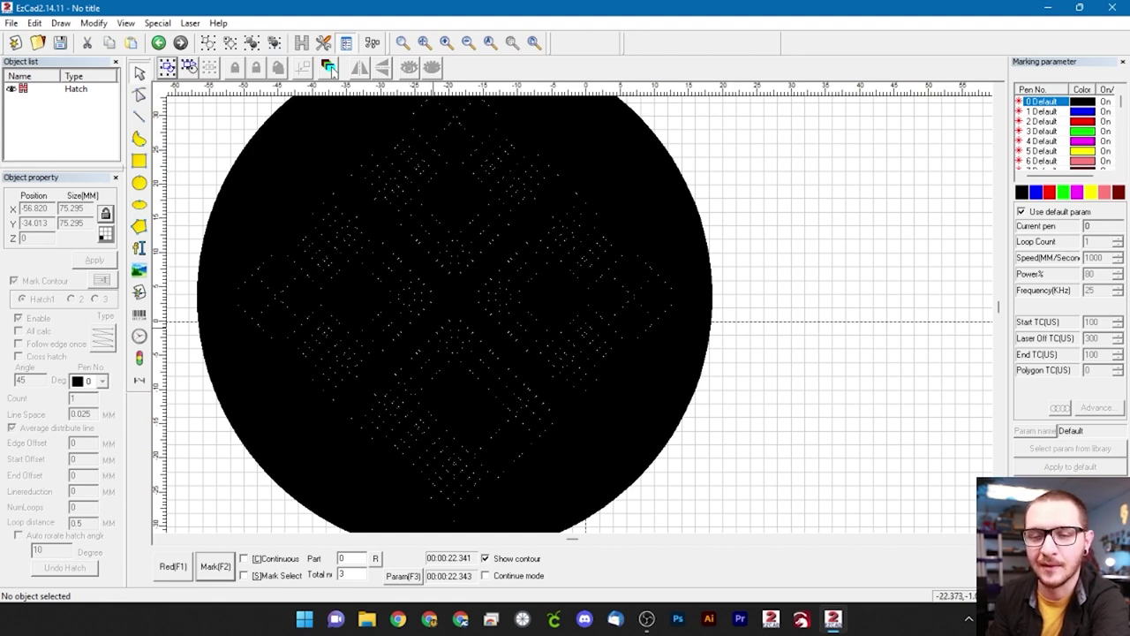
Step: Turn off Show contour in the marking configuration's red light pointer settings and apply the configuration
click(403, 575)
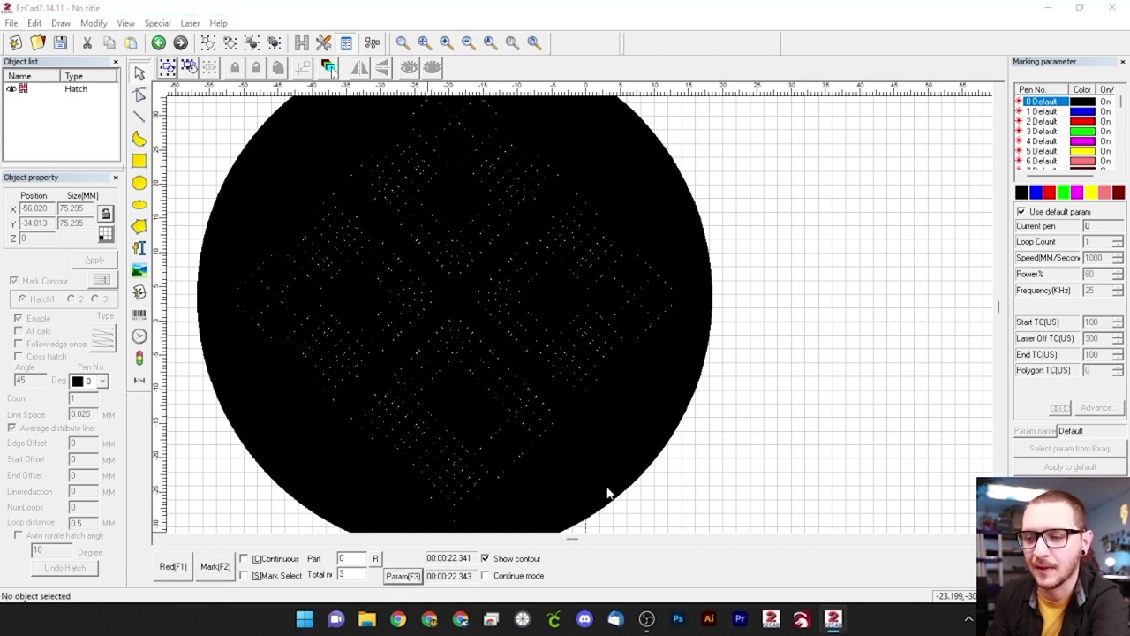
click(549, 134)
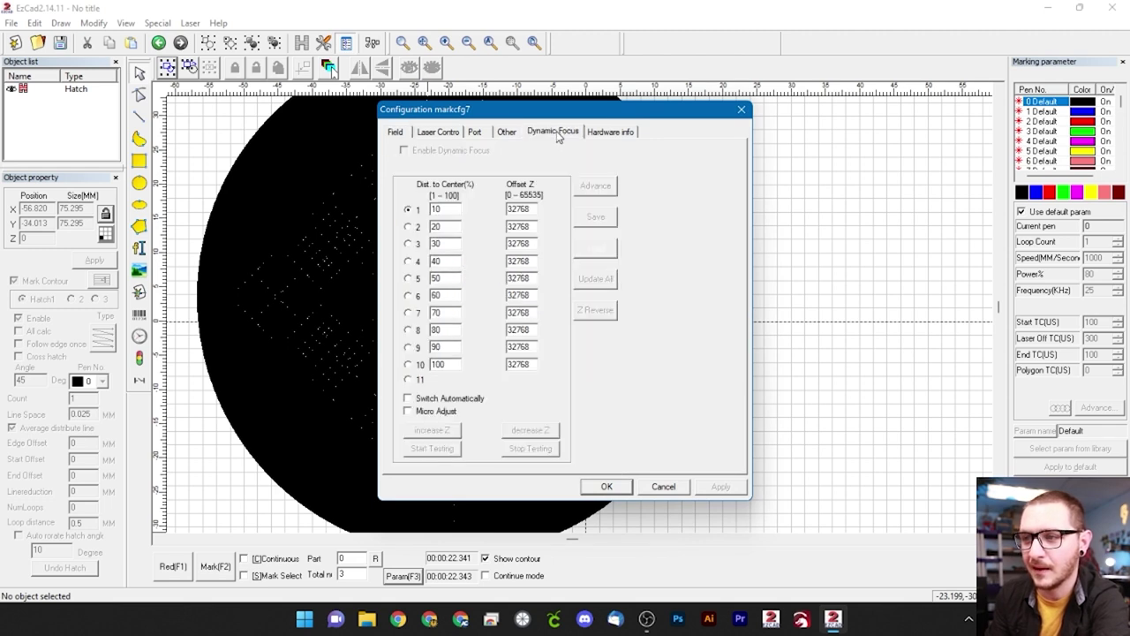
click(516, 134)
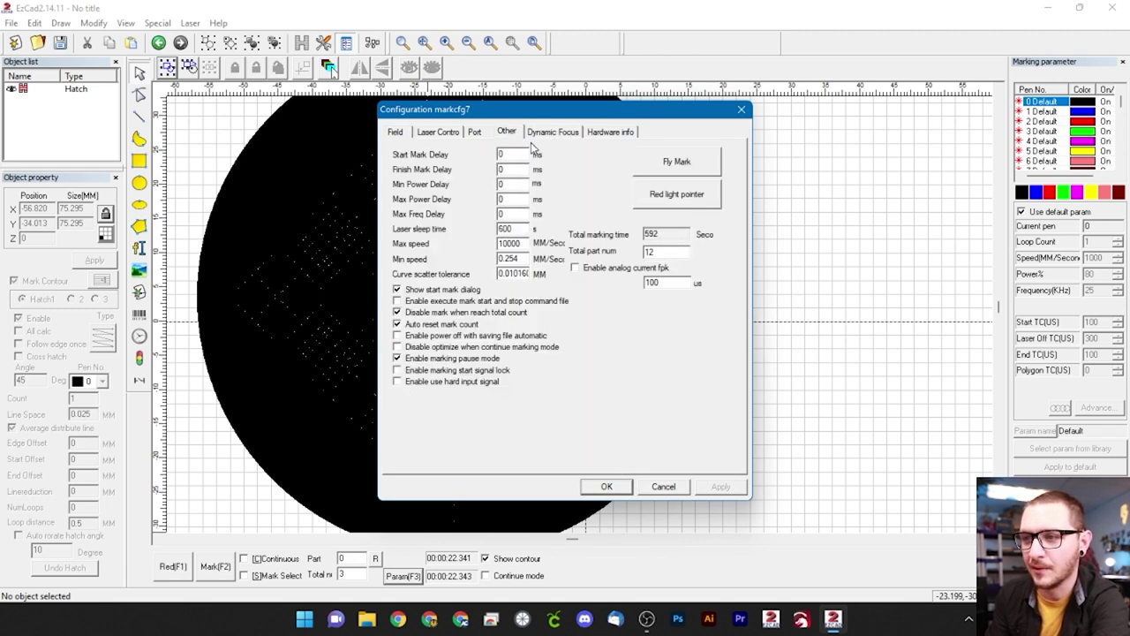
click(679, 195)
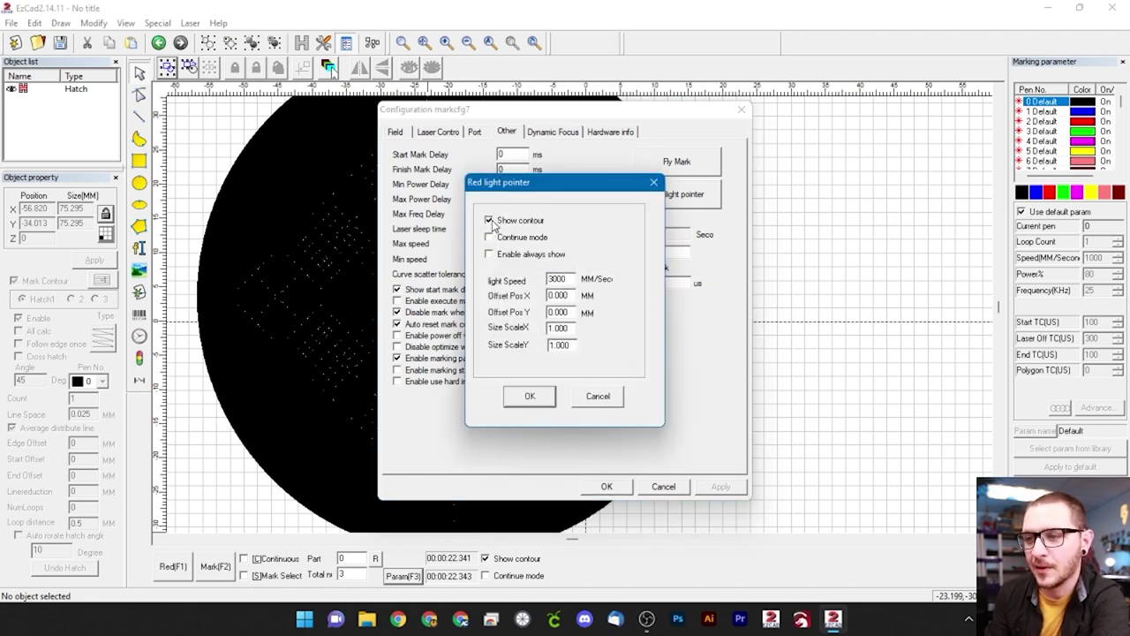
click(489, 220)
click(490, 220)
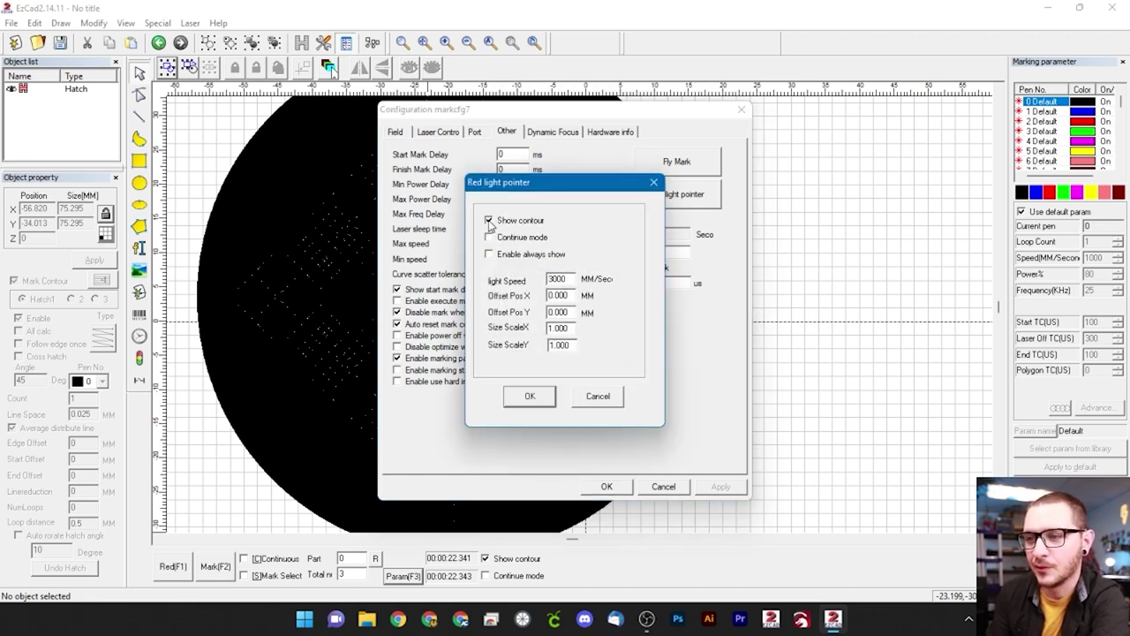
click(490, 222)
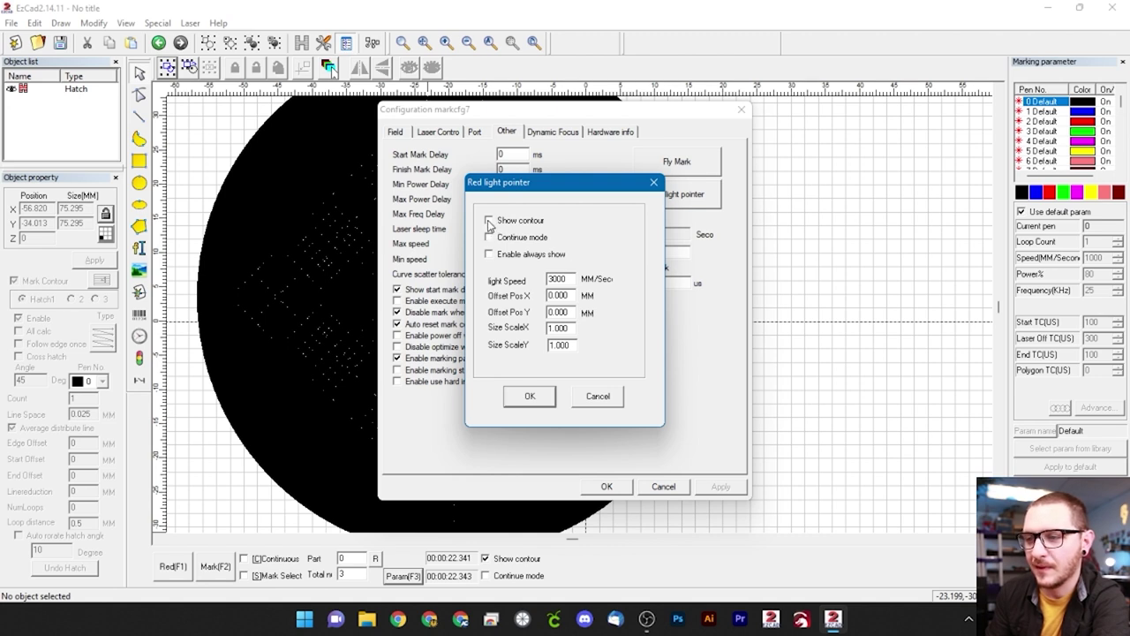
click(530, 397)
click(618, 488)
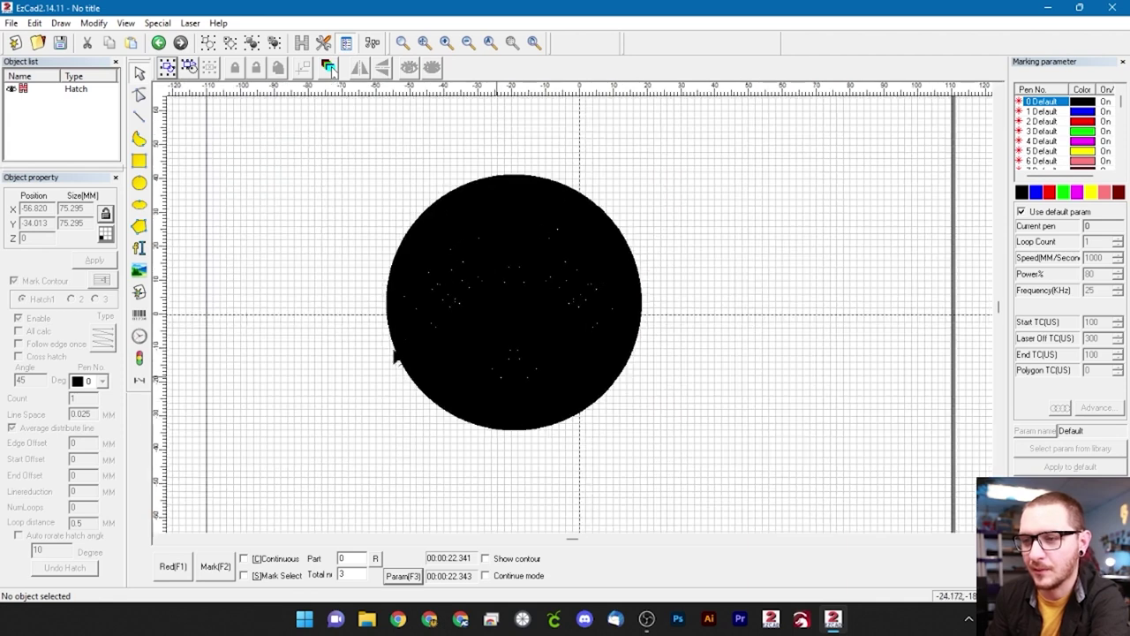
Step: Run and stop the red light preview of the hatched circle, and turn Show contour back on
click(173, 569)
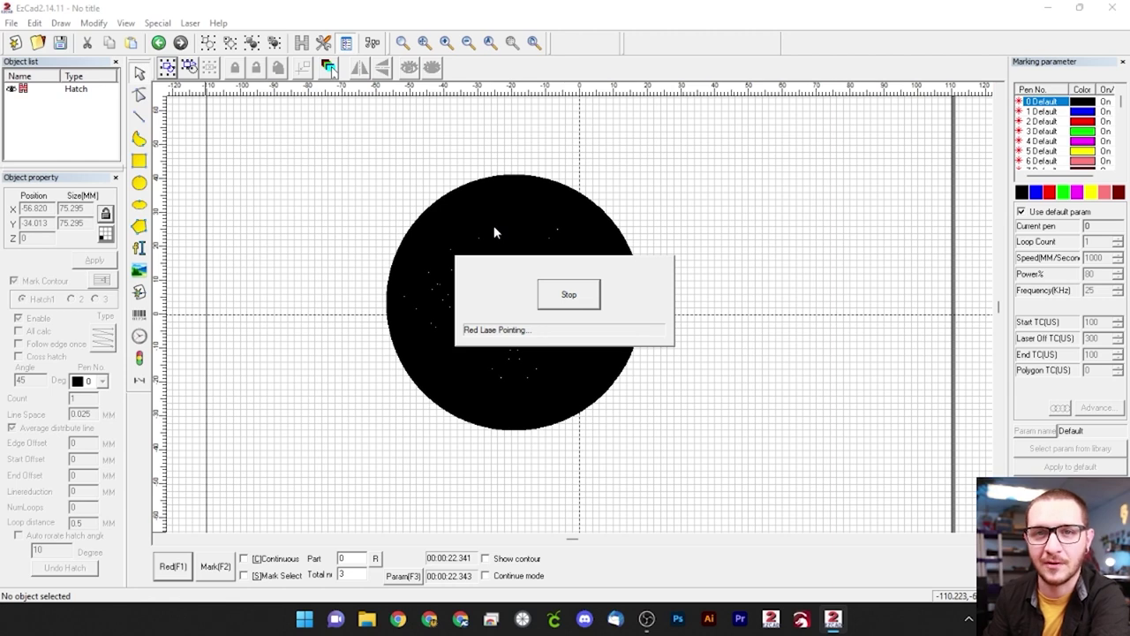
click(557, 298)
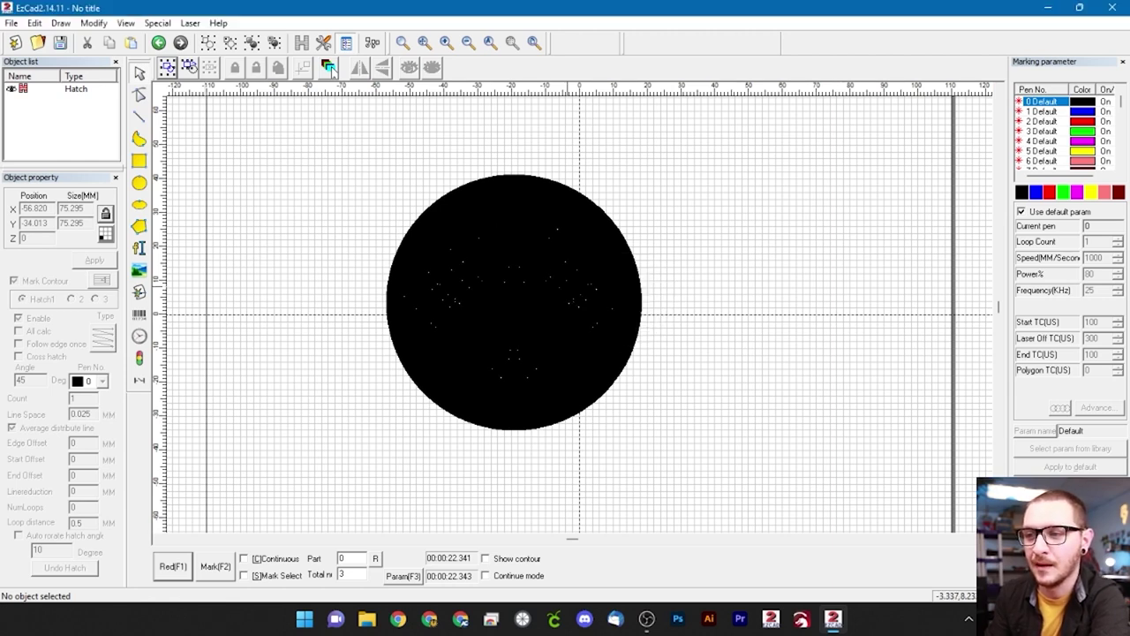
click(485, 560)
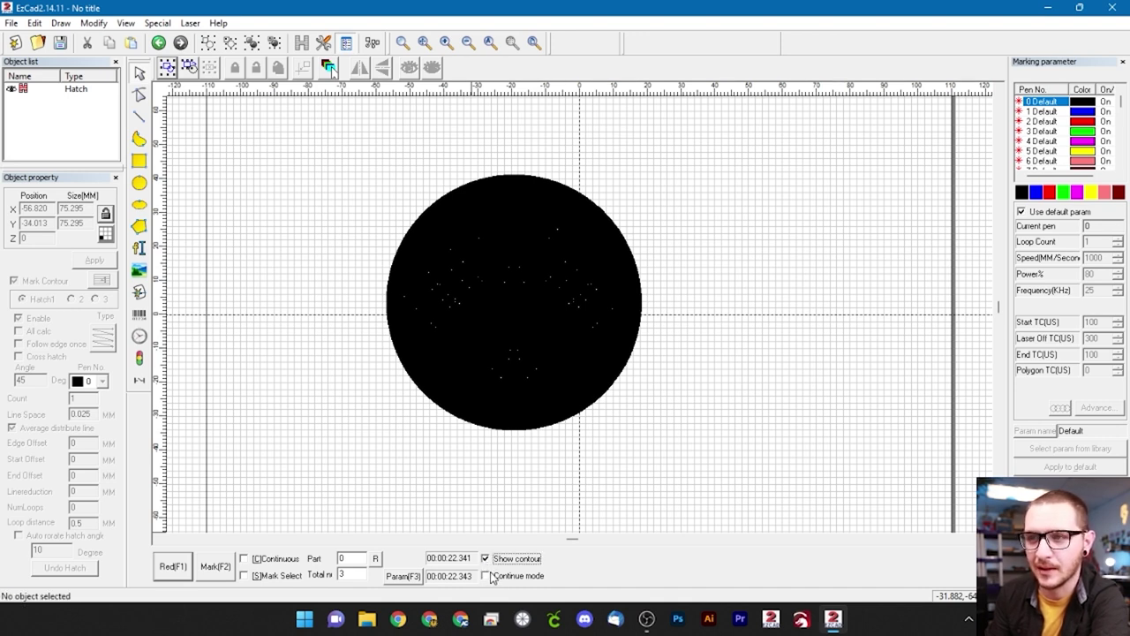
Step: Turn on Enable always show in the marking configuration's red light pointer settings
click(399, 578)
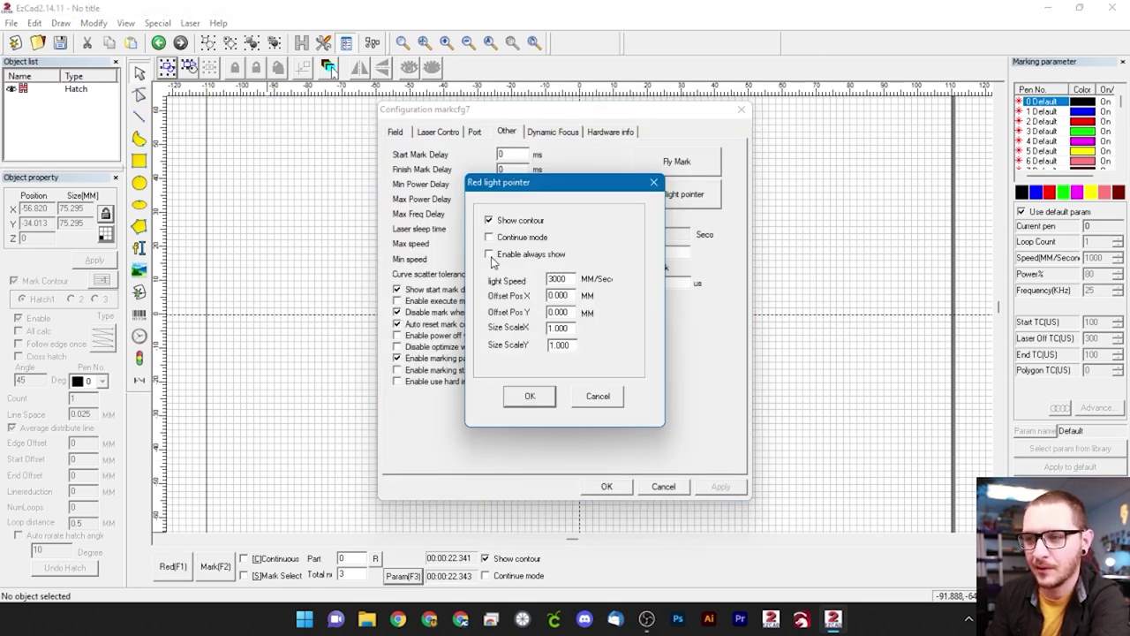
click(490, 255)
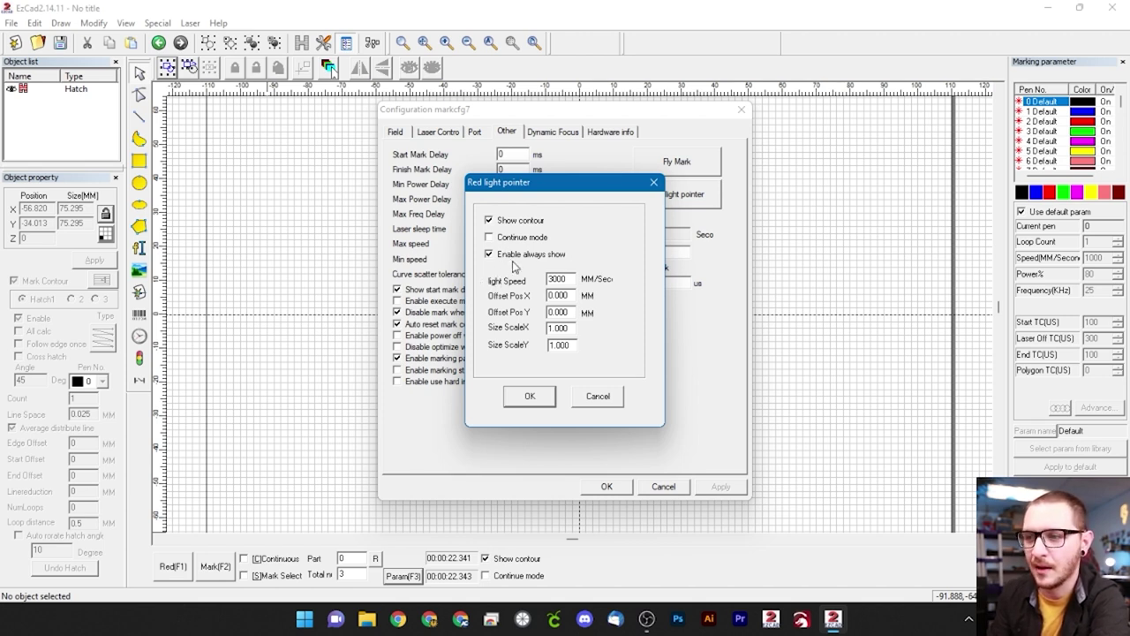
click(571, 344)
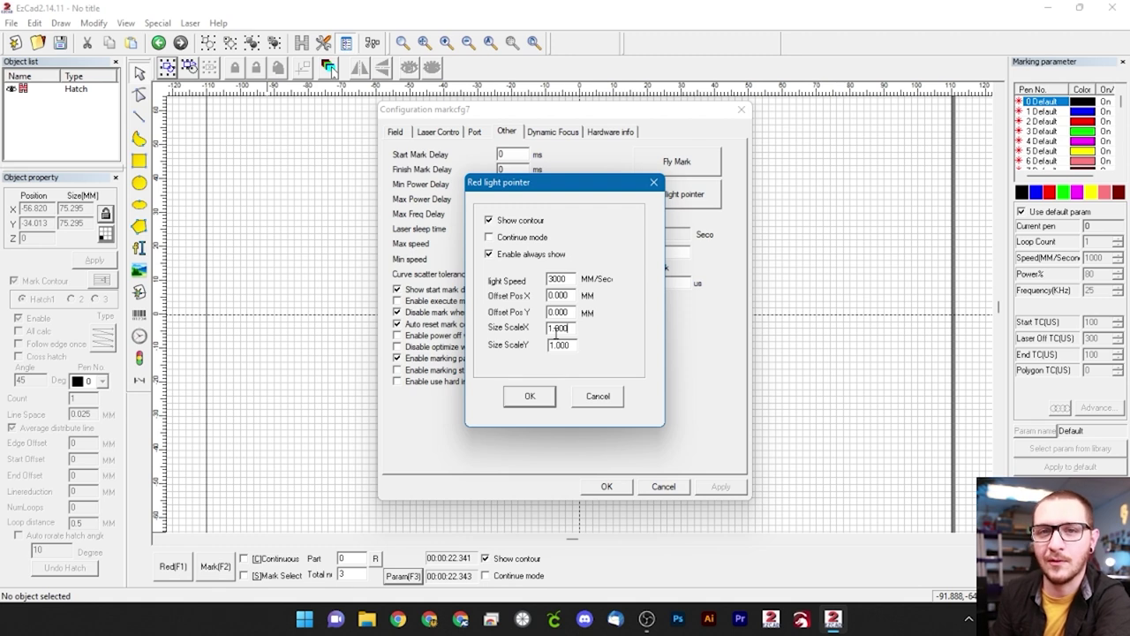
click(529, 396)
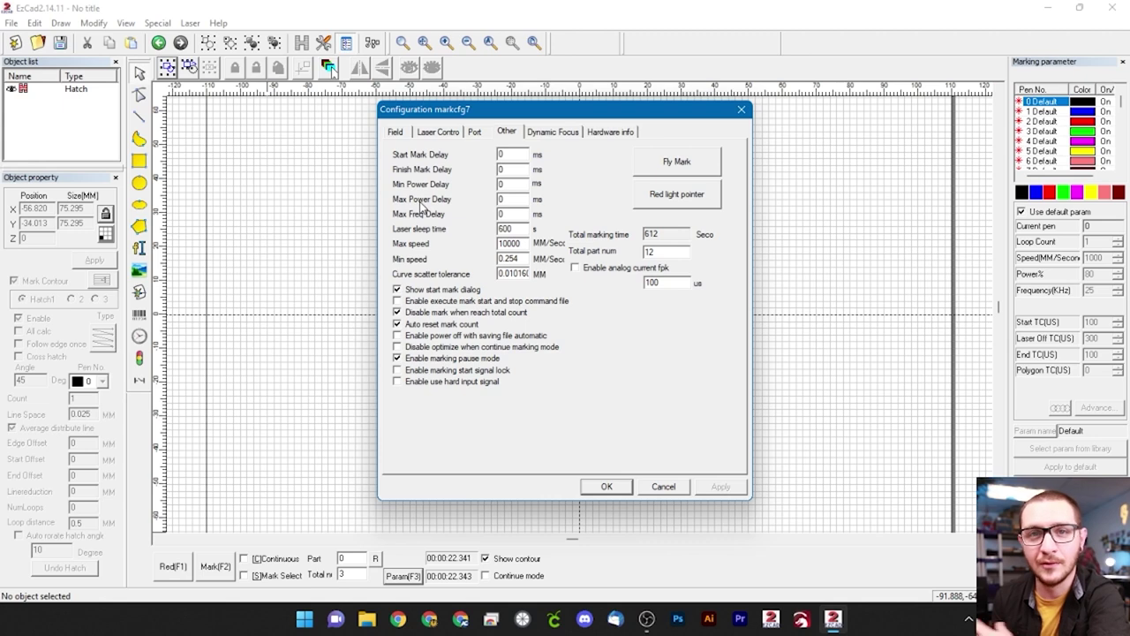
Step: Review the field size and galvo correction values in the marking configuration's field settings, and close the configuration
click(396, 131)
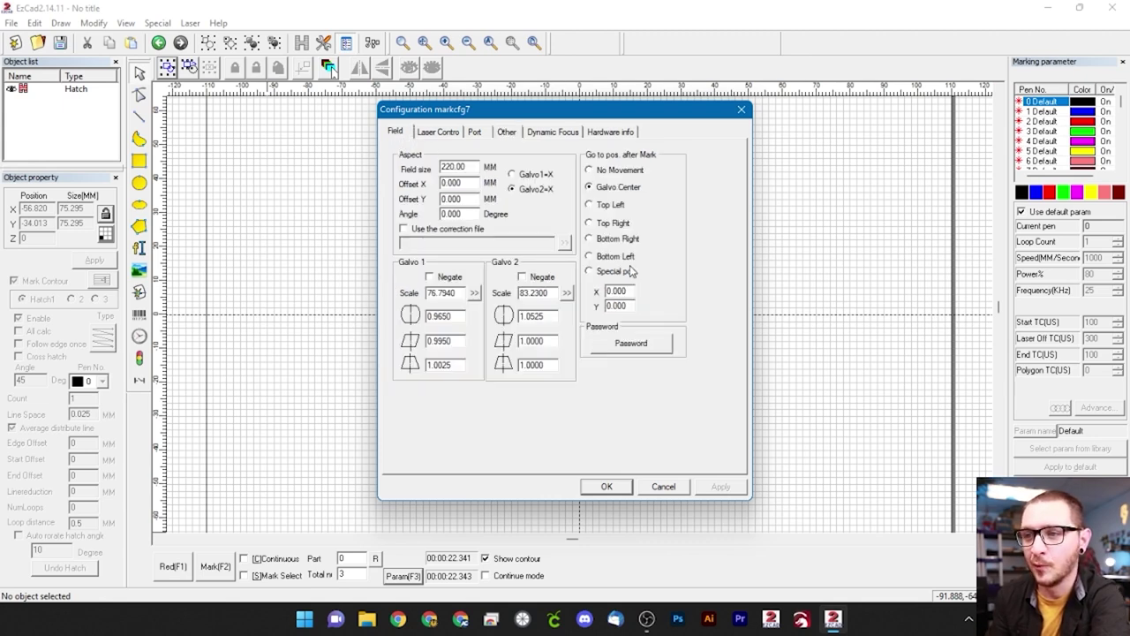
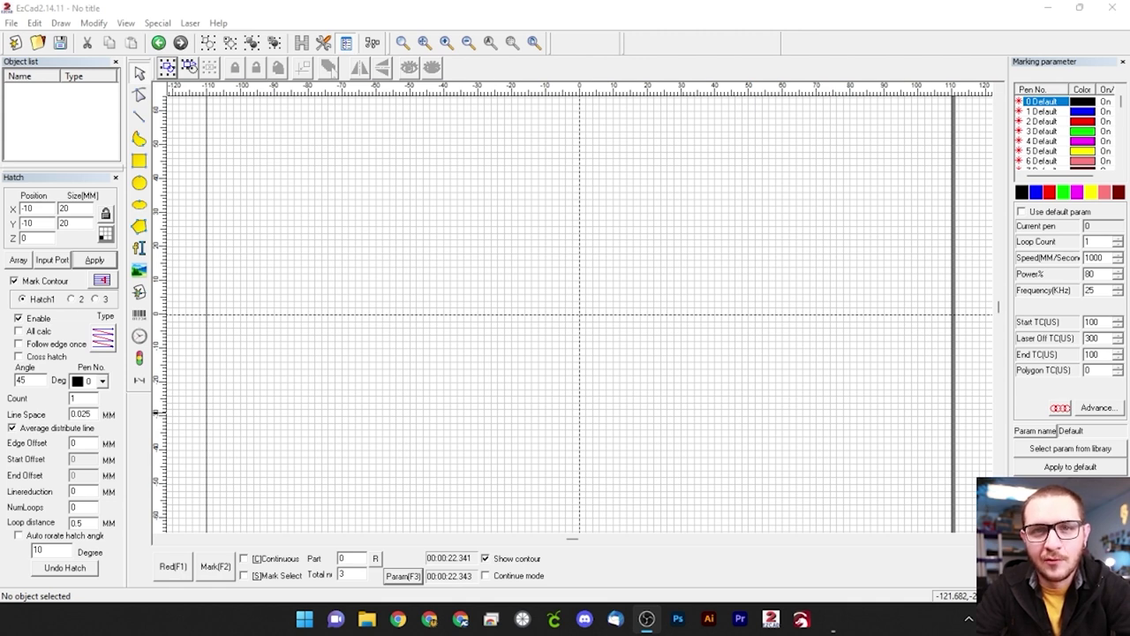
click(402, 575)
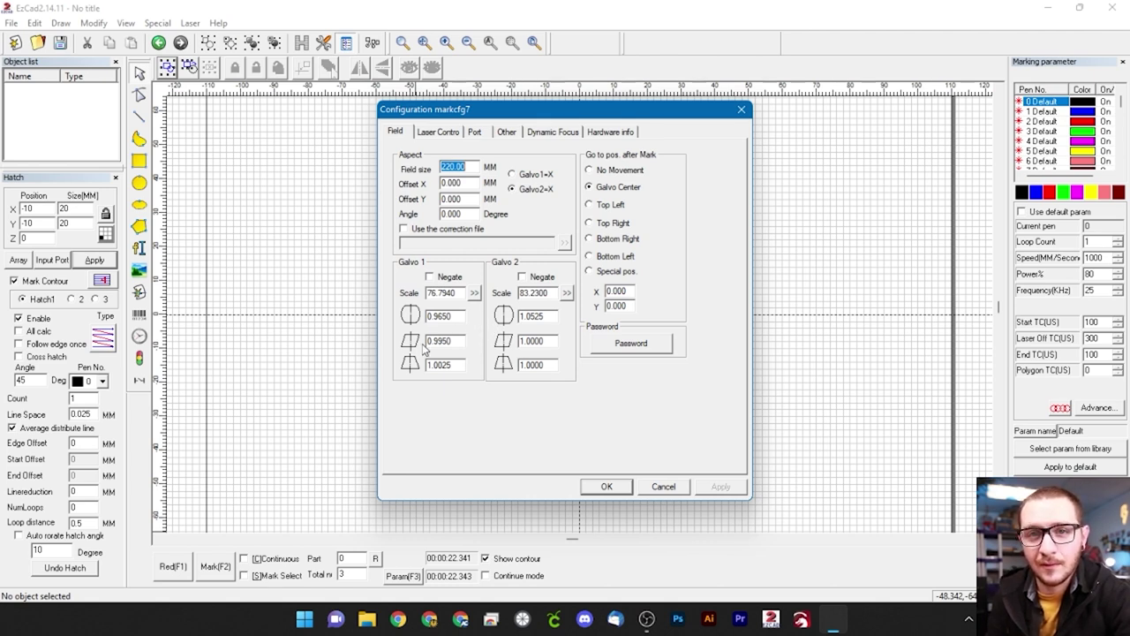
key(Escape)
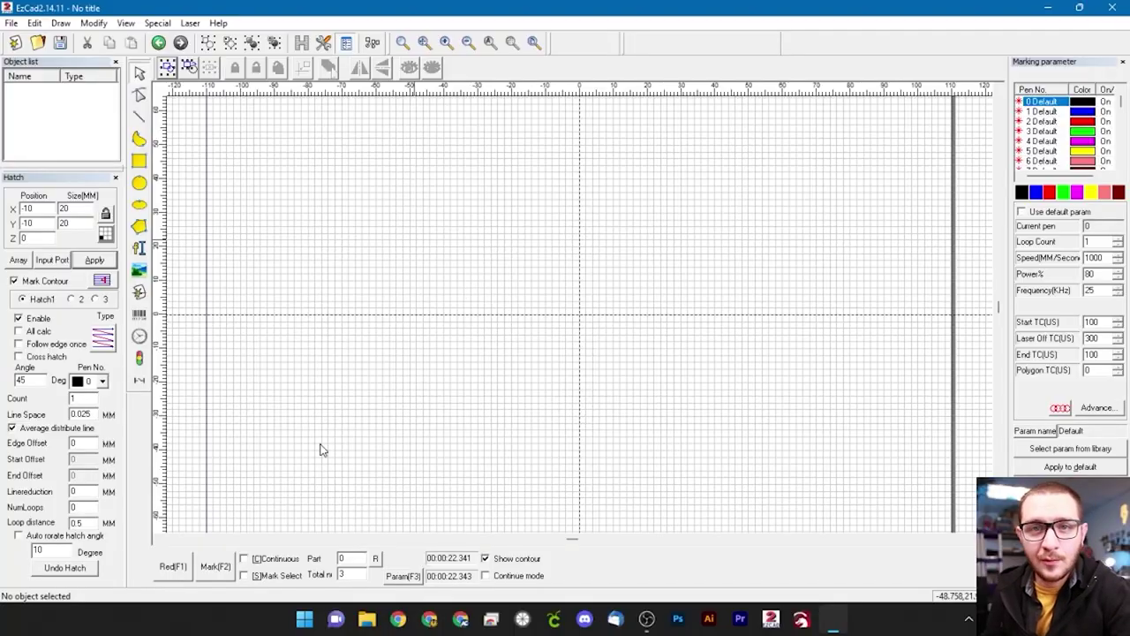
Step: Draw a rectangle, set its size to 76.55 by 76.55 mm, and centre it on the work area
click(139, 160)
drag(462, 232, 668, 372)
double_click(74, 207)
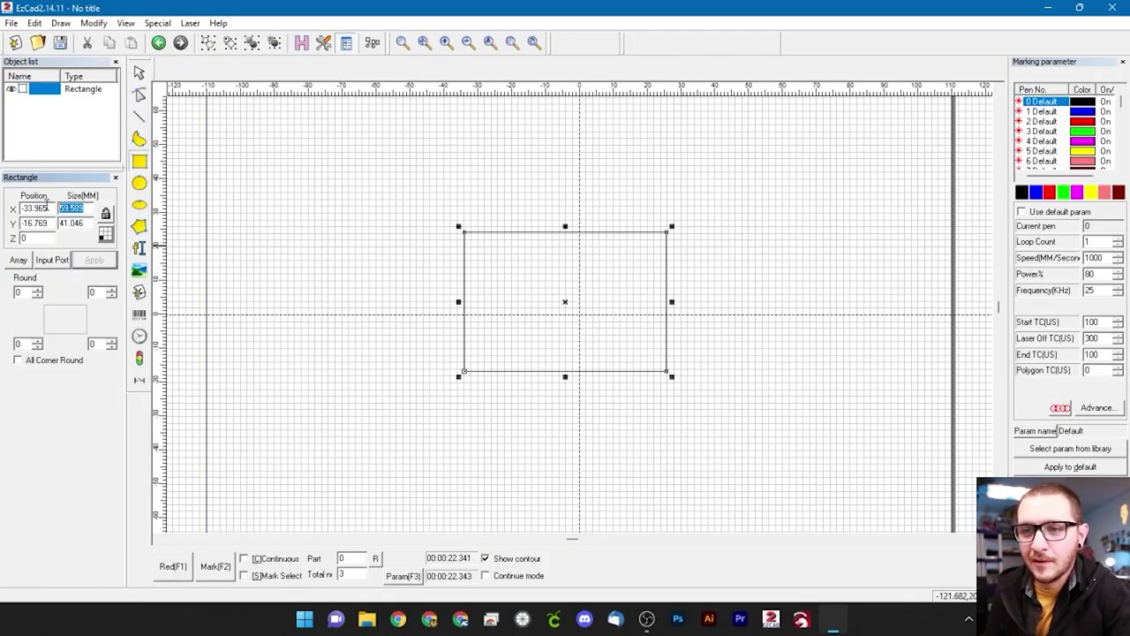
text(76.55)
key(Tab)
text(76.55)
click(92, 261)
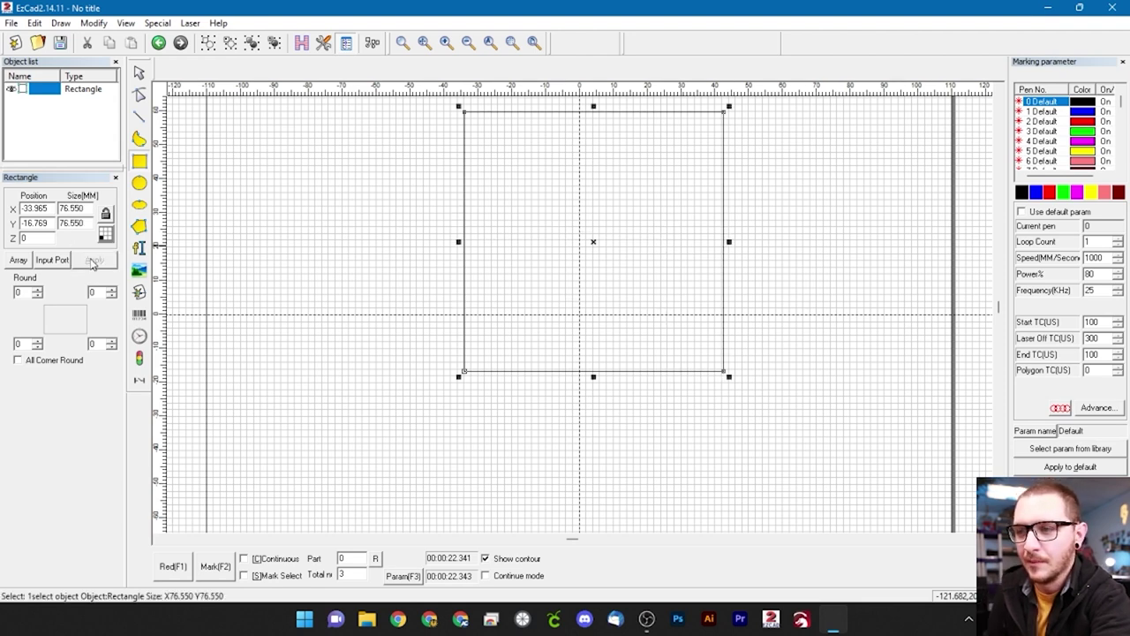
key(ctrl+m)
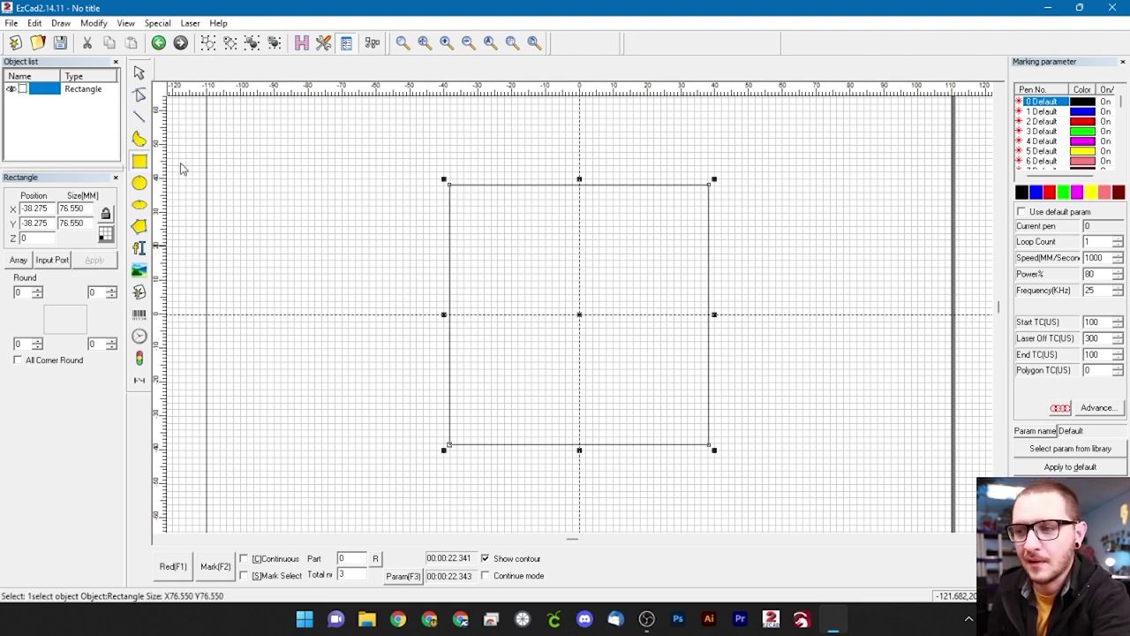
Step: Select the centred square and start its red light preview
click(416, 201)
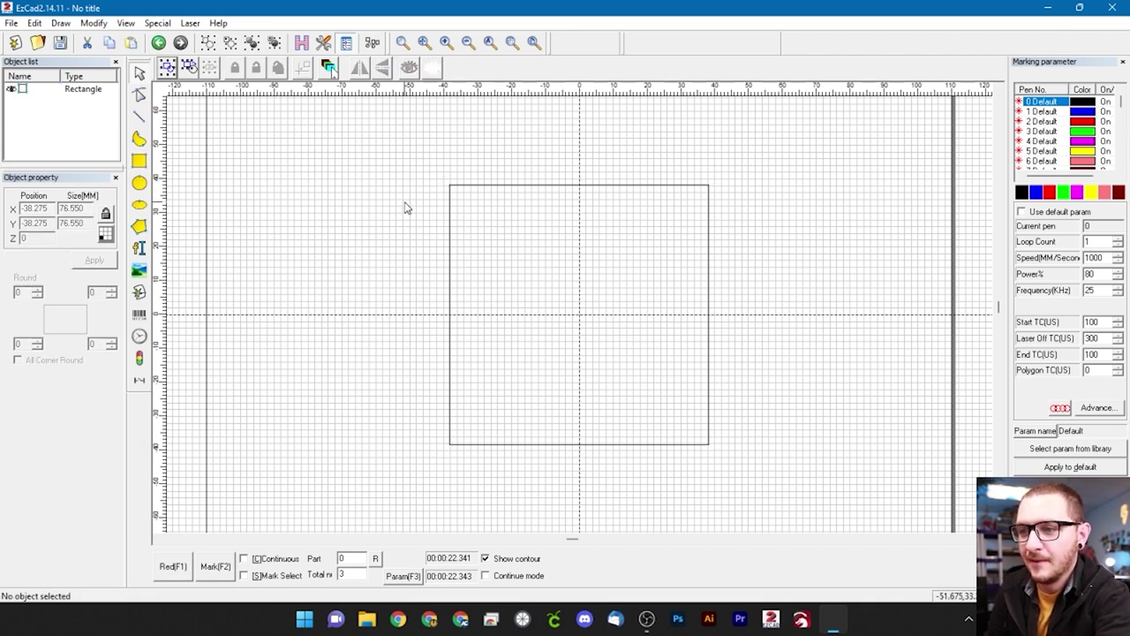
click(520, 187)
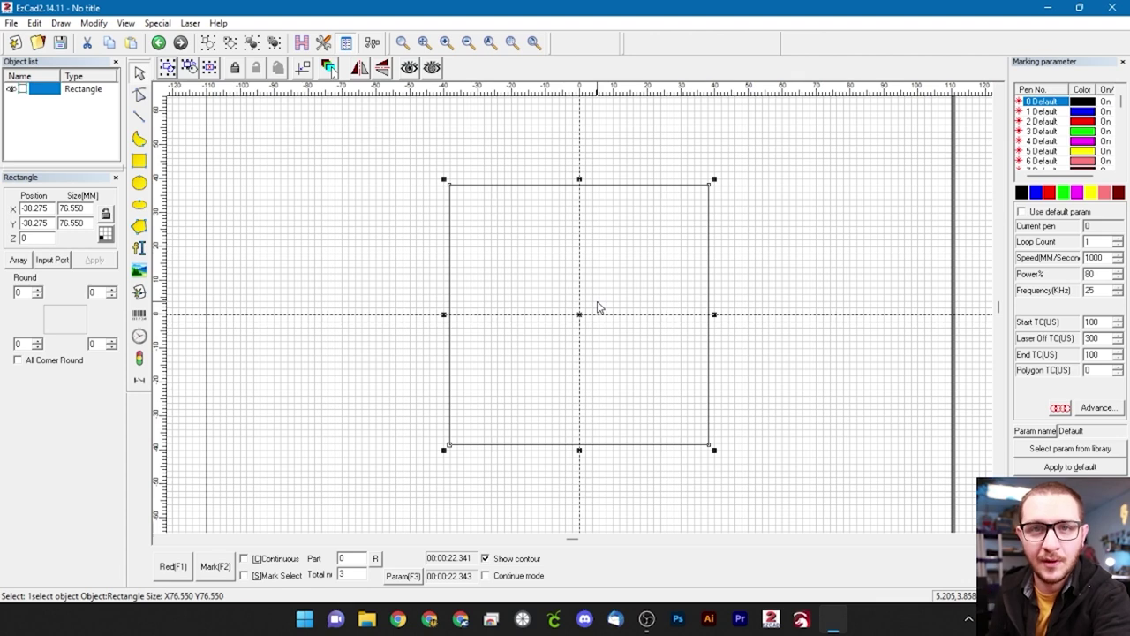
click(174, 566)
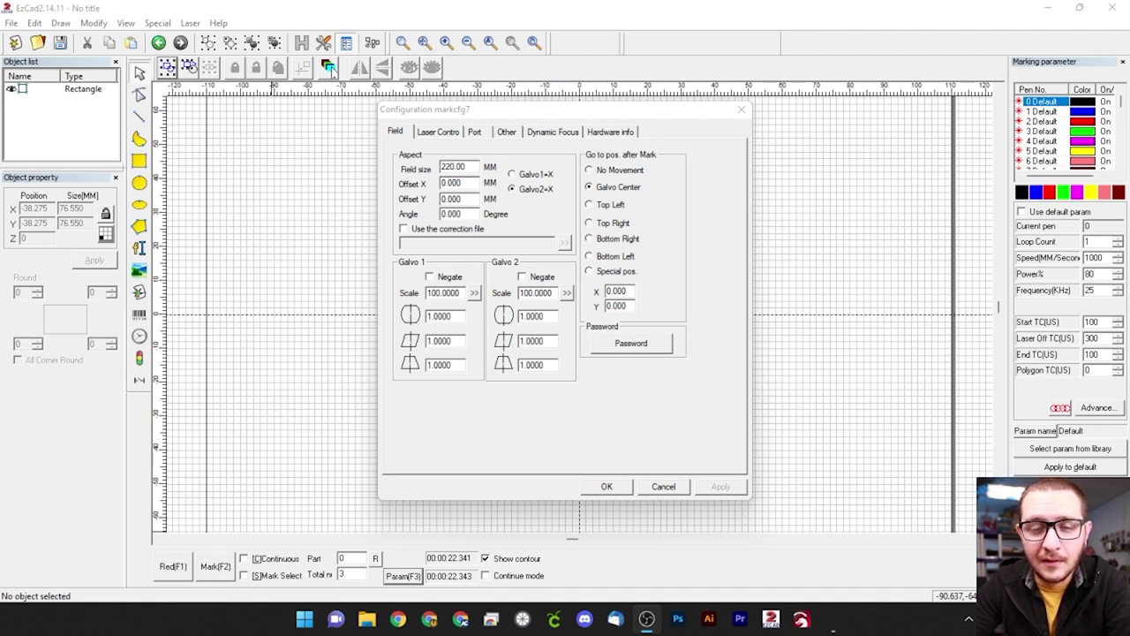
Step: Set the Galvo 1 scale to 76.7940 and the Galvo 2 scale to 83.31 in the field settings
double_click(426, 296)
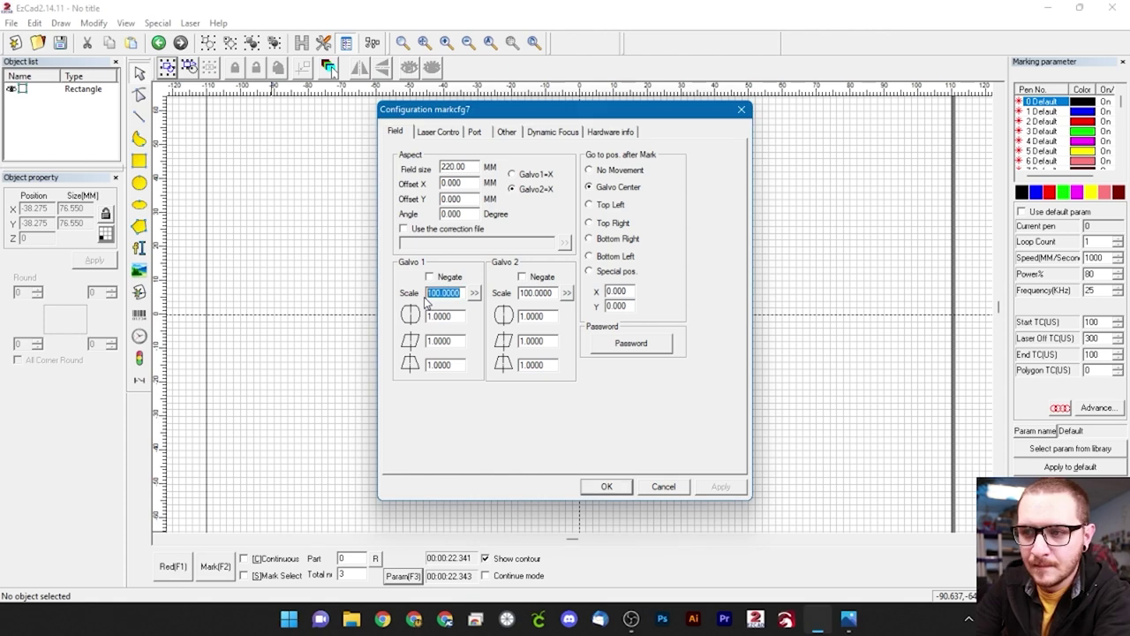
text(76.)
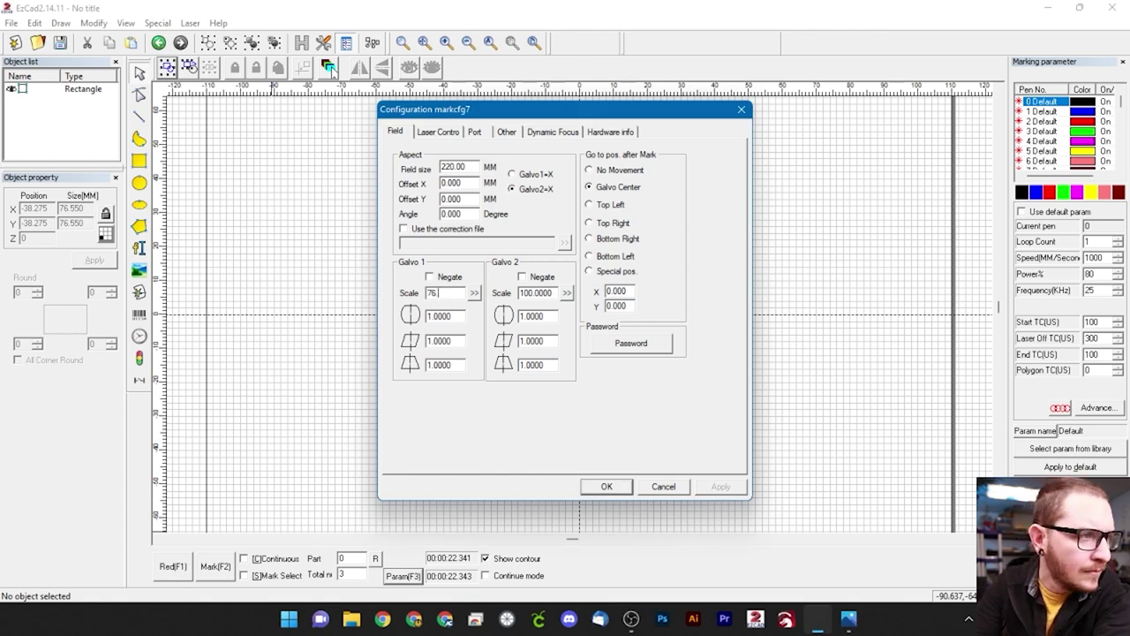
text(7940)
double_click(535, 292)
text(83.31)
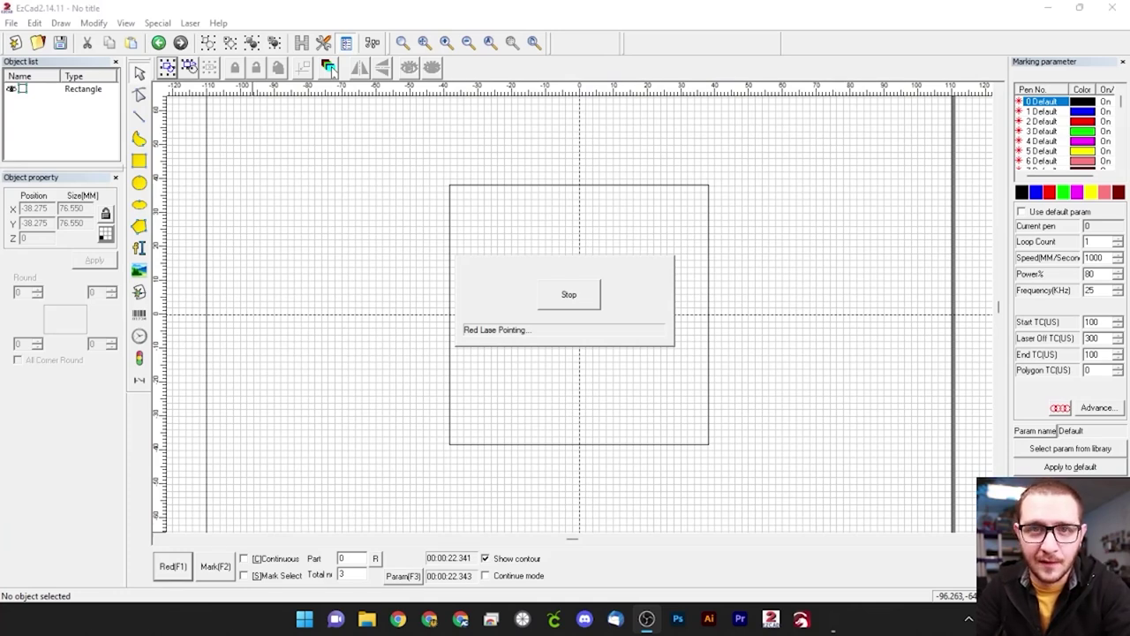
Step: Check the galvo field settings against the distortion reference photo, then run and stop the square's red light preview
key(F3)
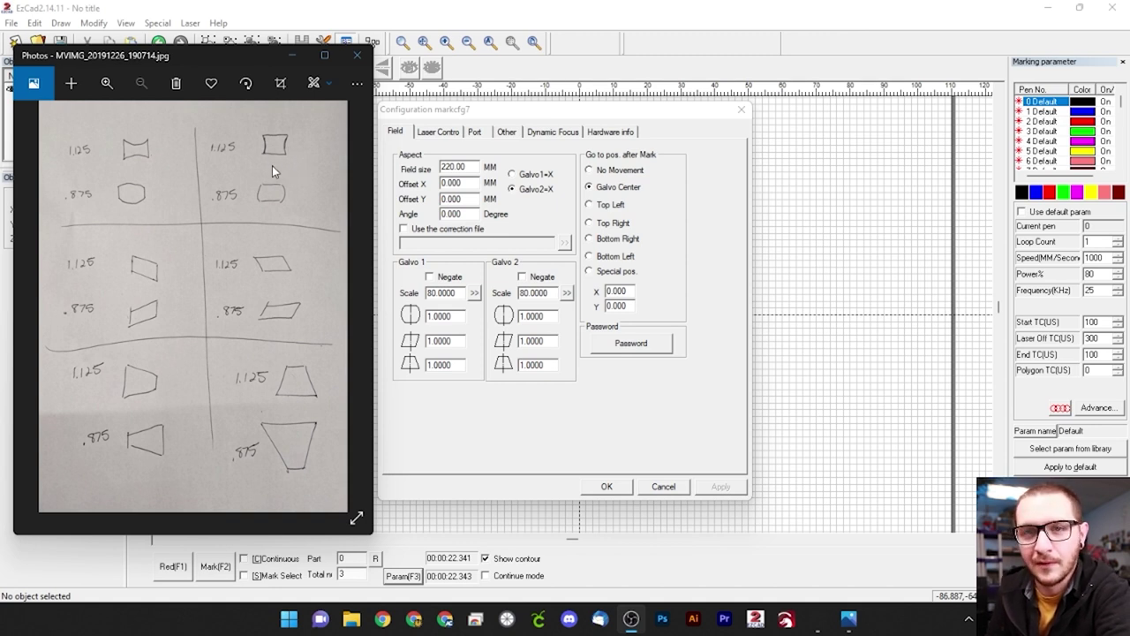
click(239, 184)
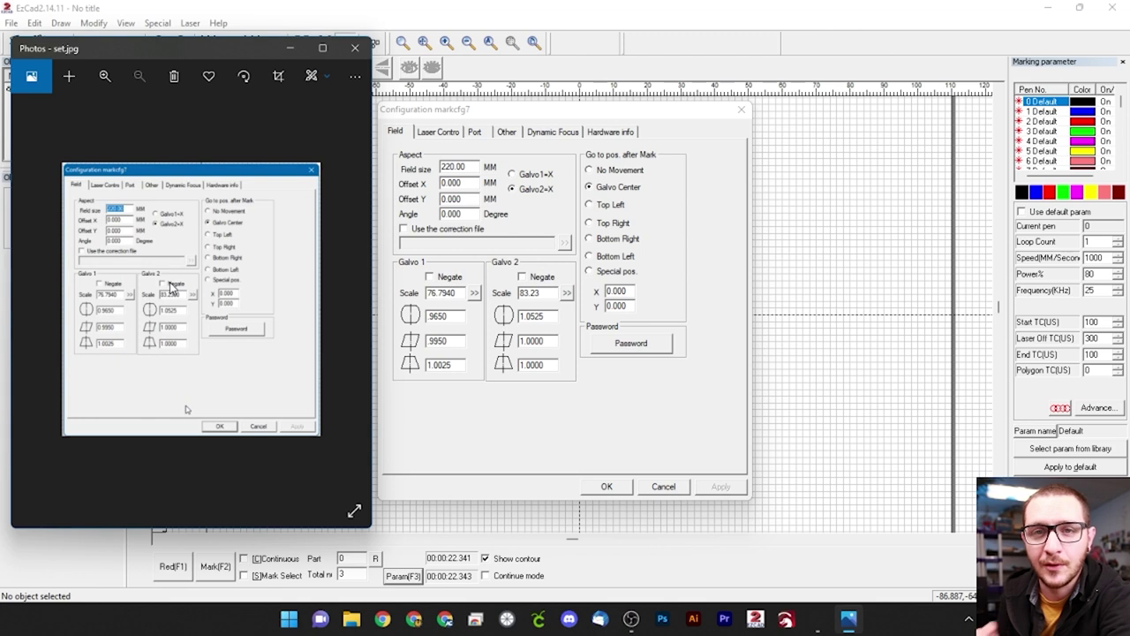
click(177, 574)
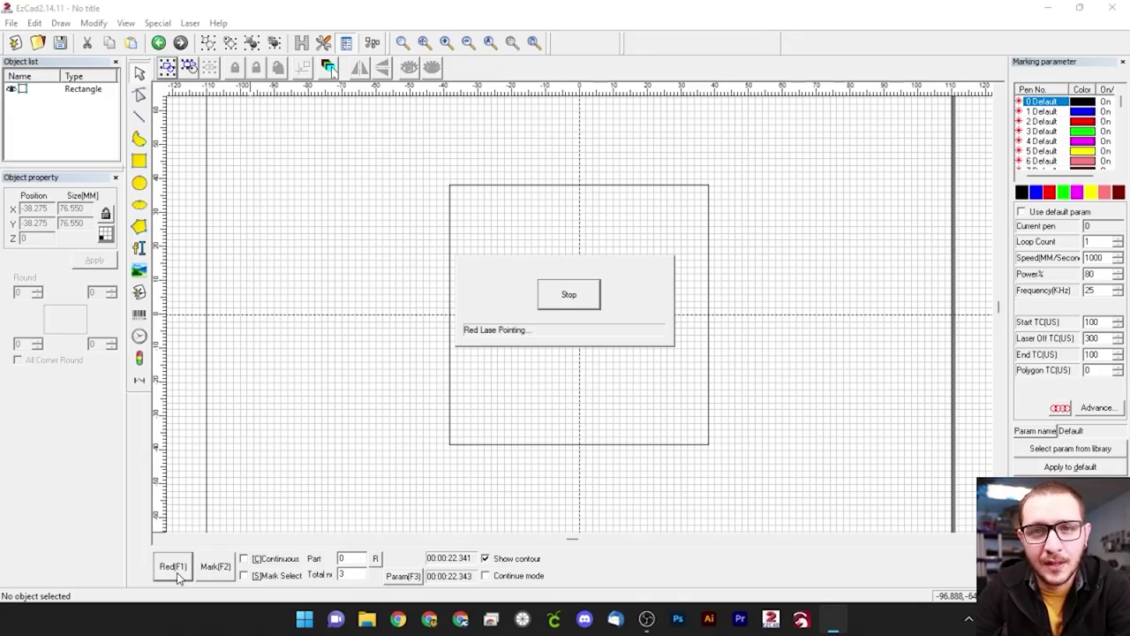
click(569, 294)
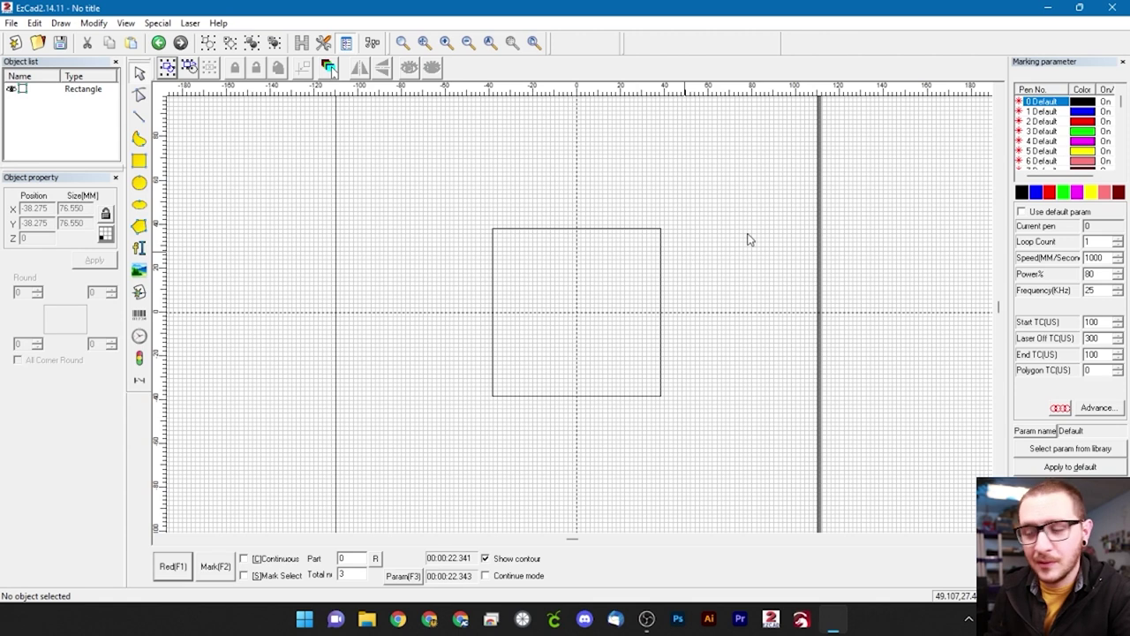
Step: Open the marking parameter library and look through its saved material presets
click(1055, 448)
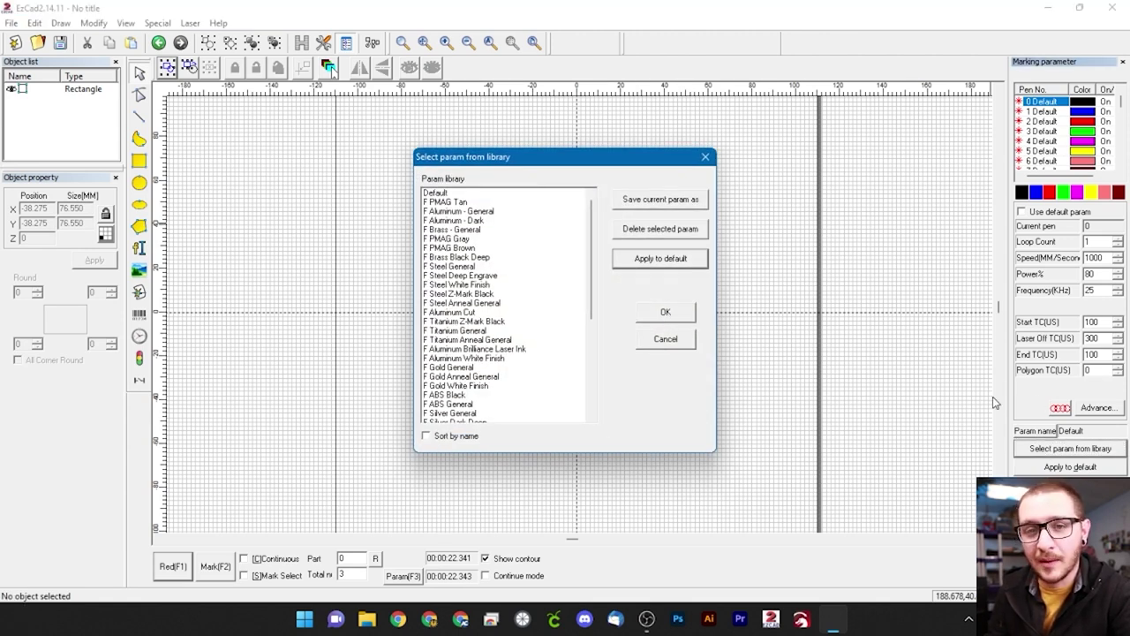
scroll(540, 257, down, 3)
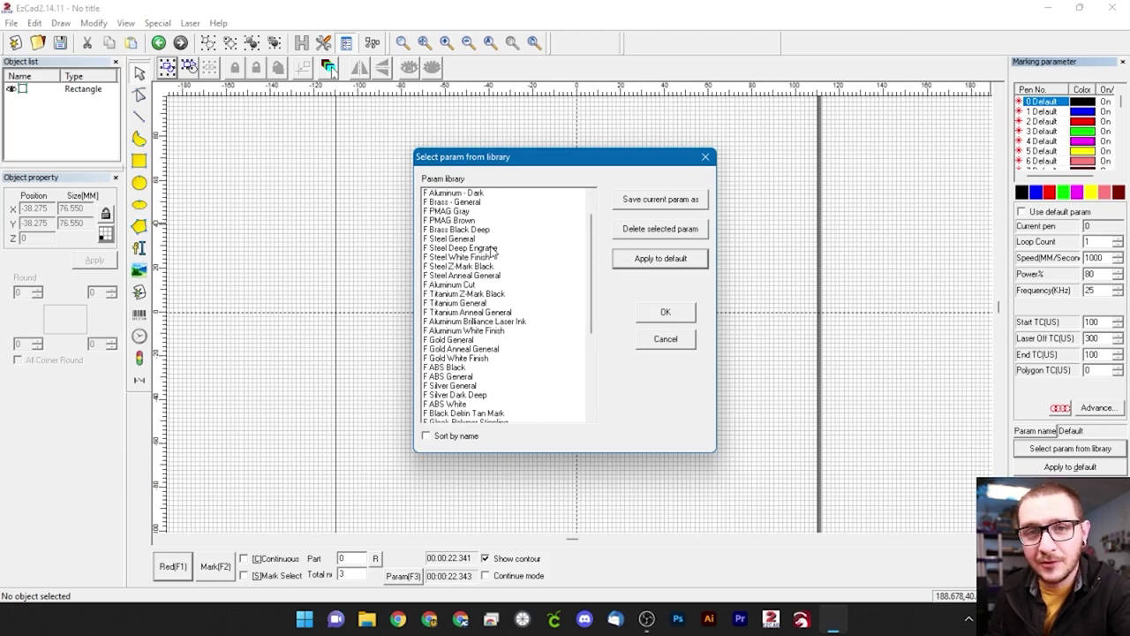
scroll(492, 256, down, 3)
scroll(512, 269, up, 6)
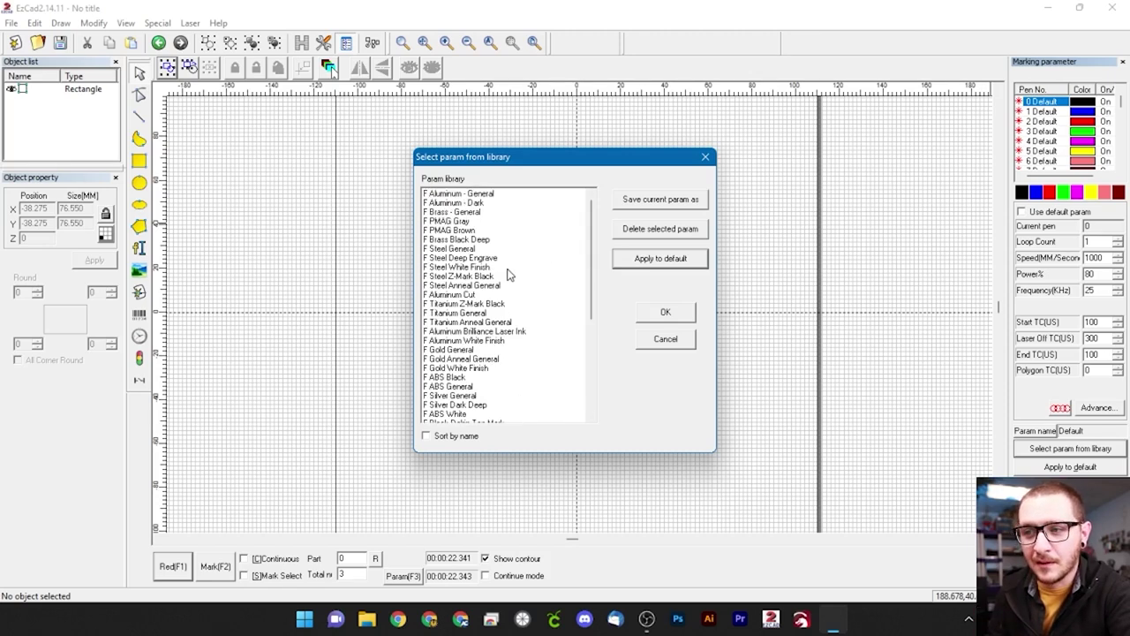